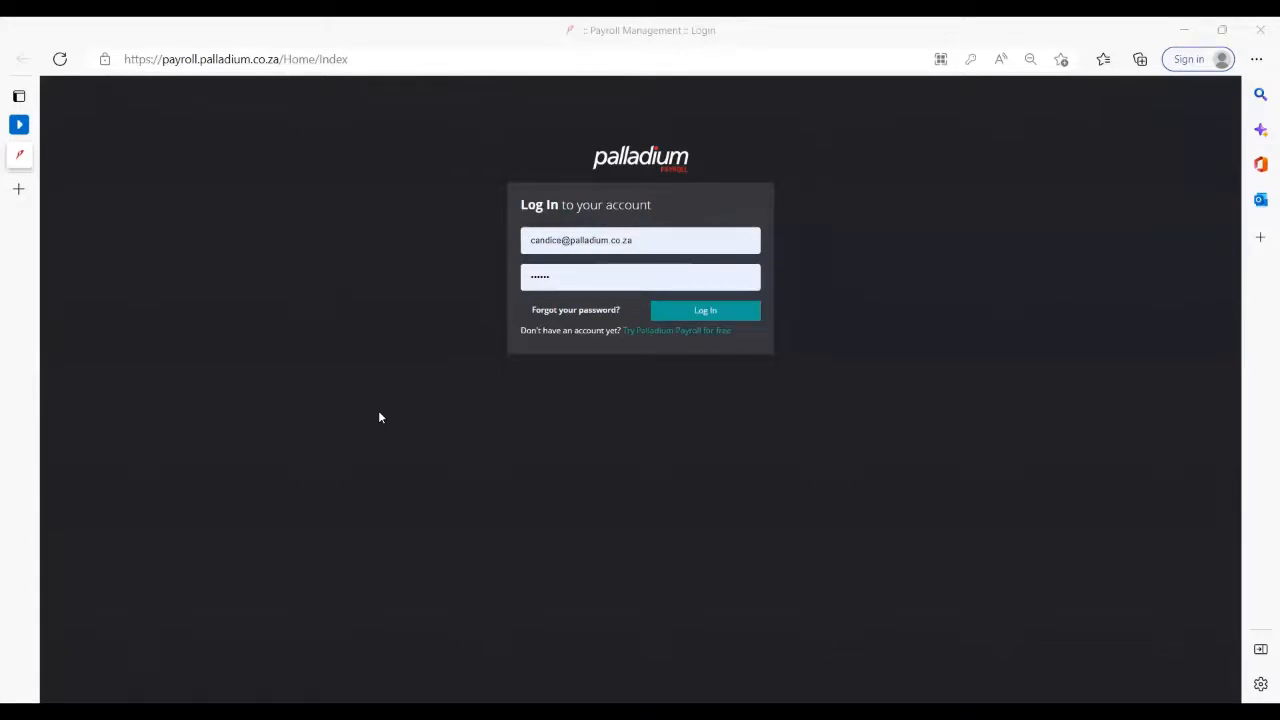
Log in with the prefilled credentials and select the company Intergrationtesting2021.
click(713, 316)
click(786, 371)
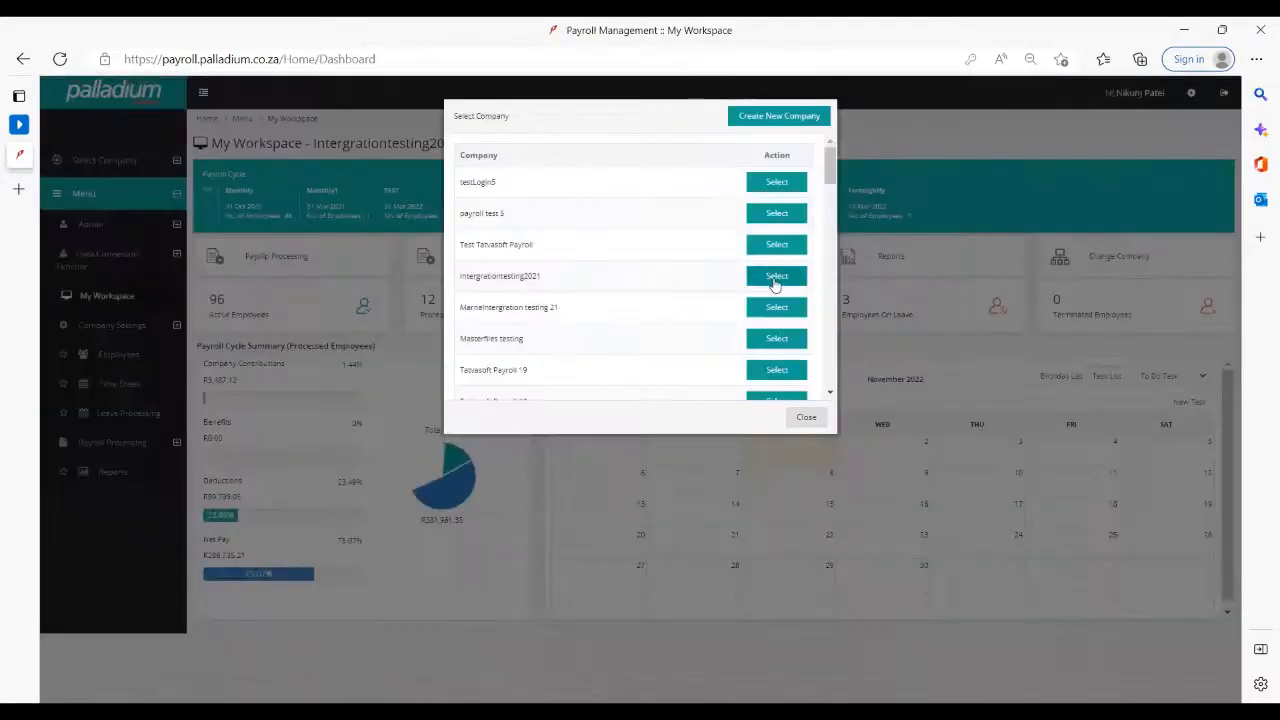
click(775, 279)
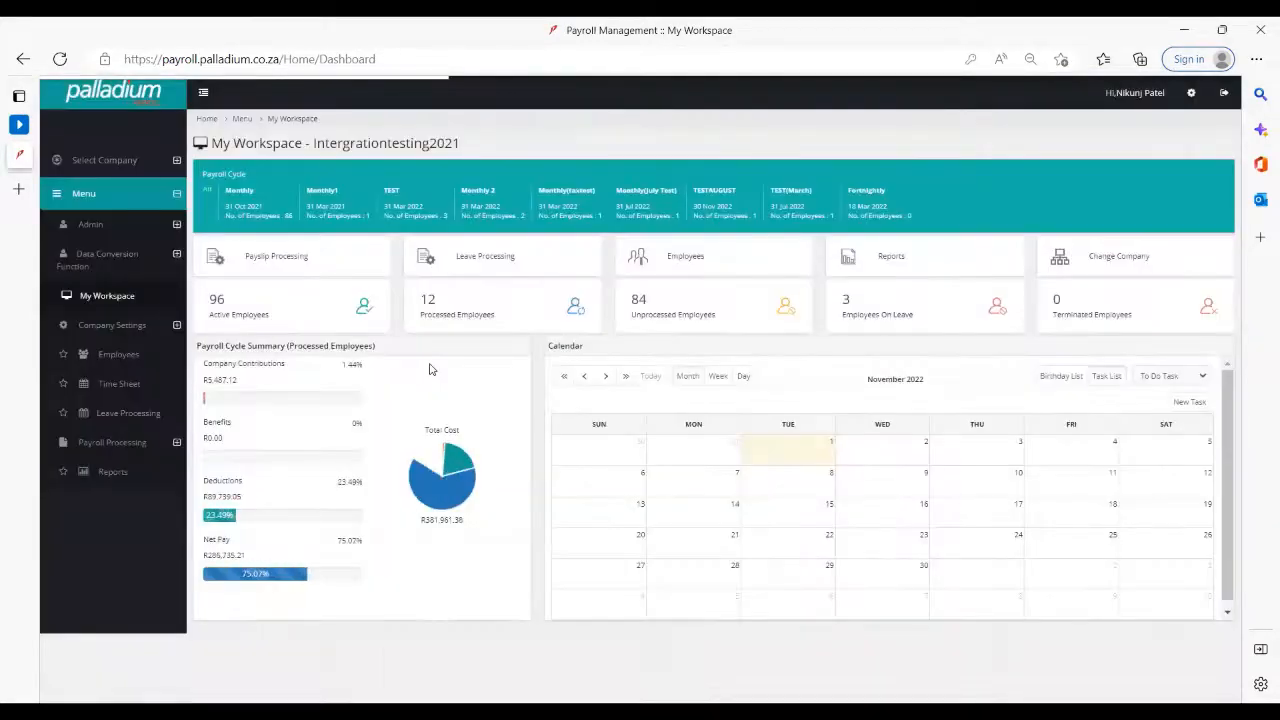
Open the company settings' Payroll Setup section and view the available tax years.
click(156, 328)
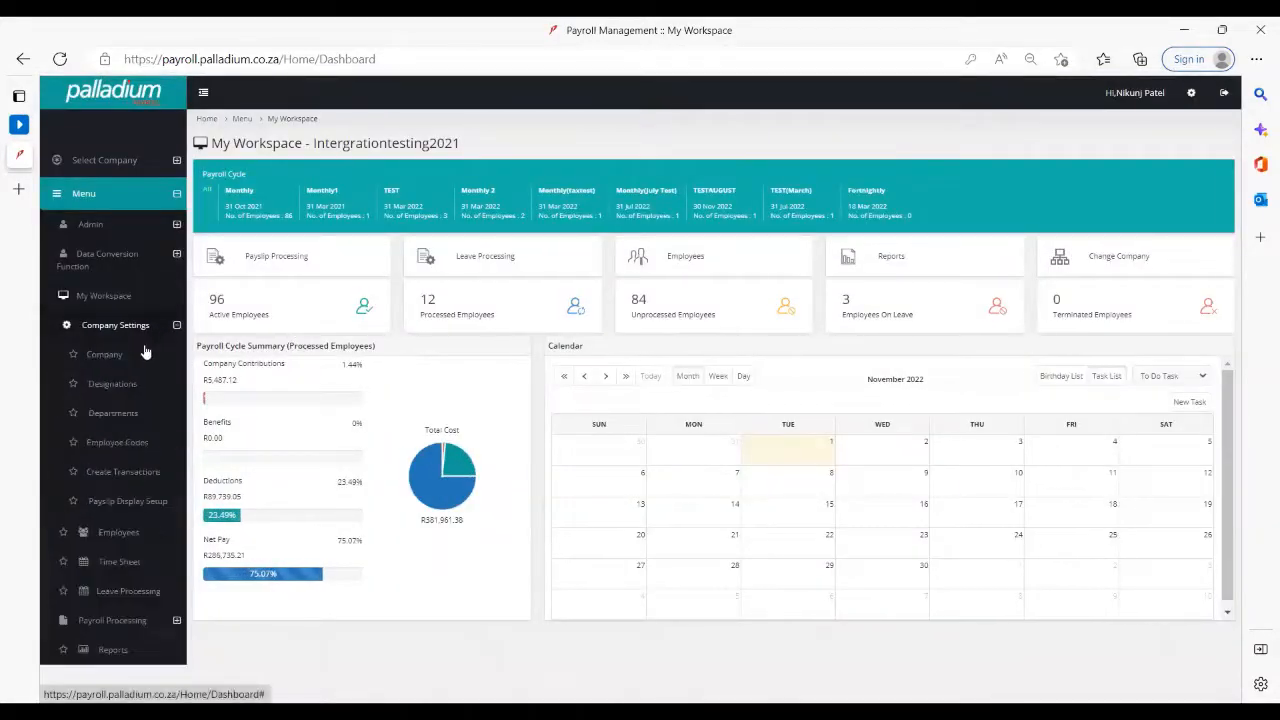
click(108, 356)
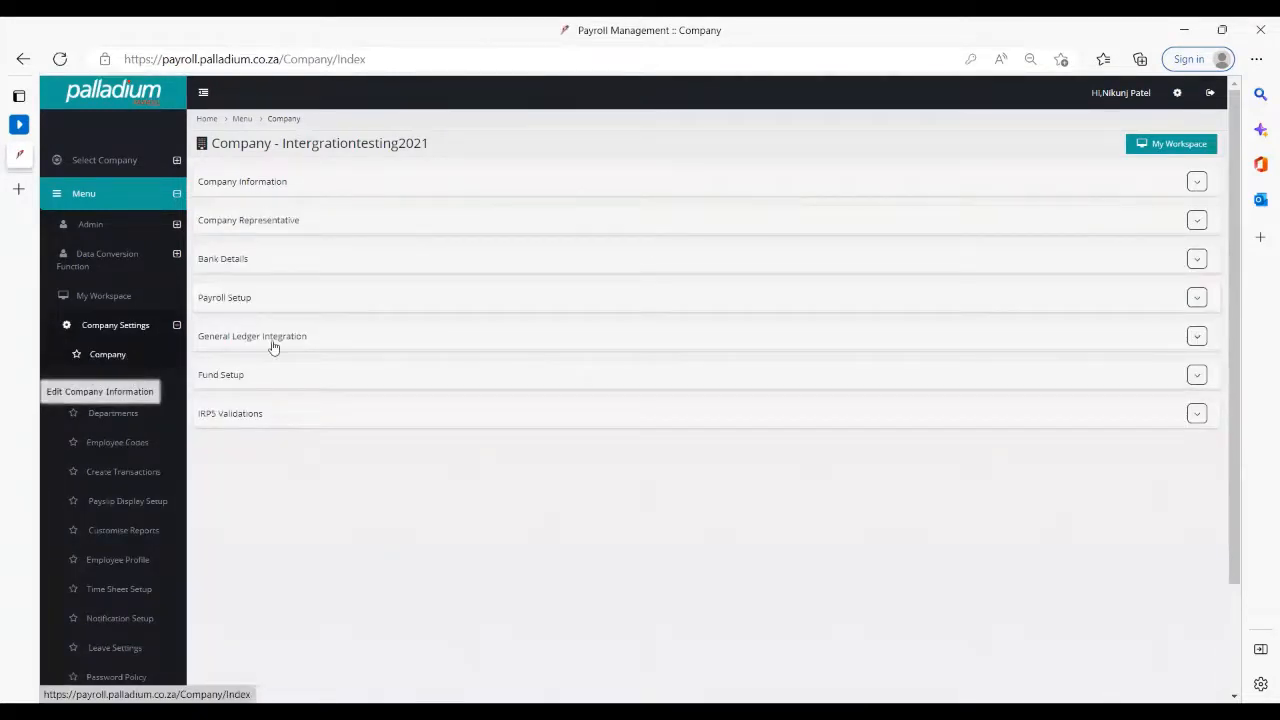
click(237, 300)
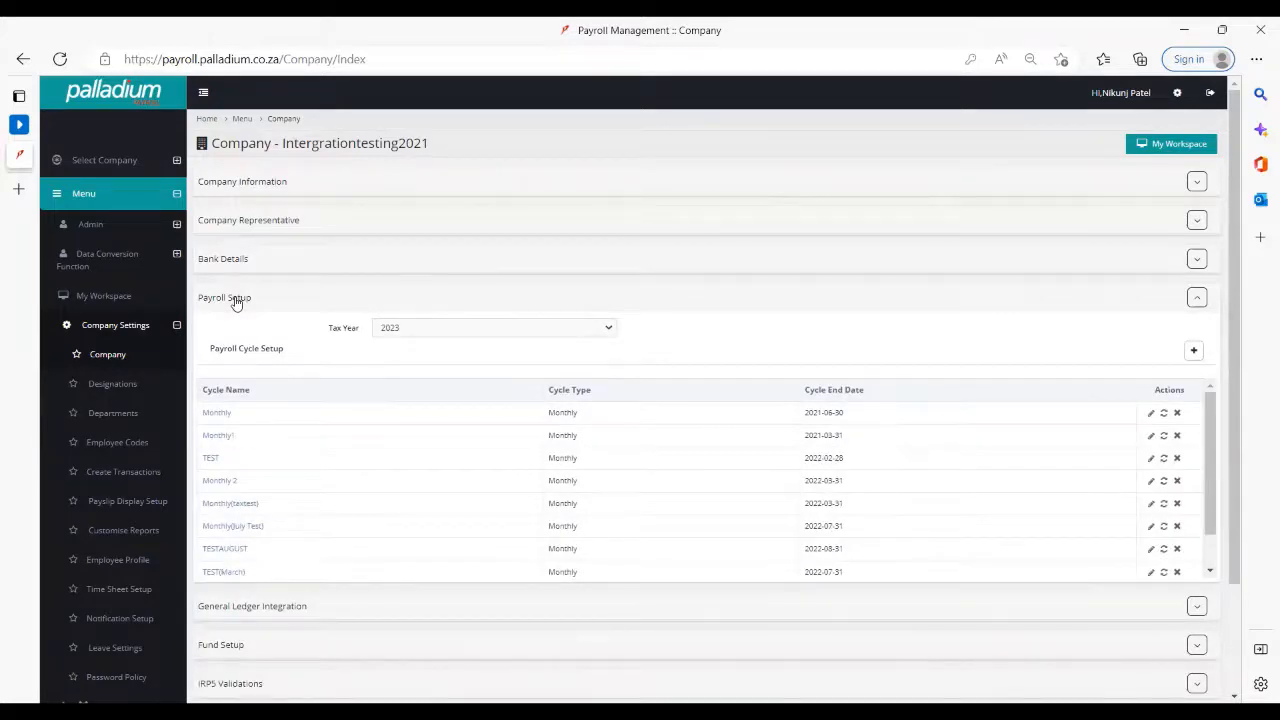
click(408, 333)
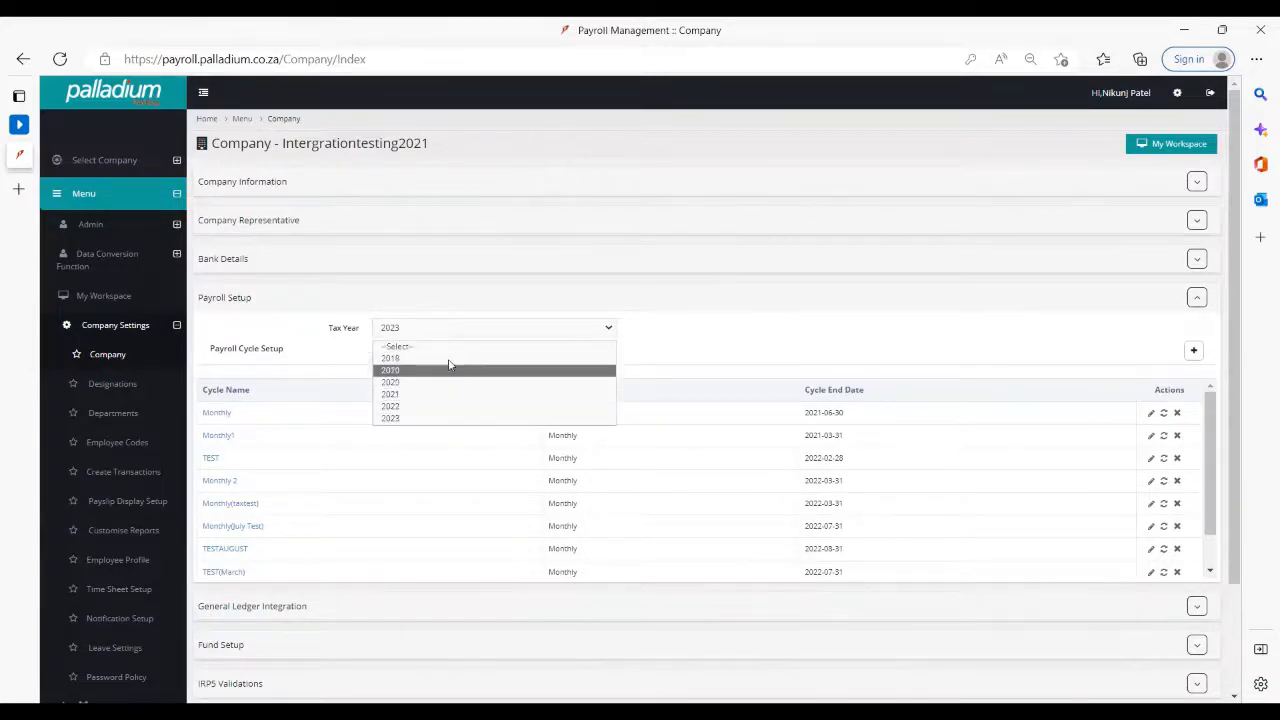
click(690, 338)
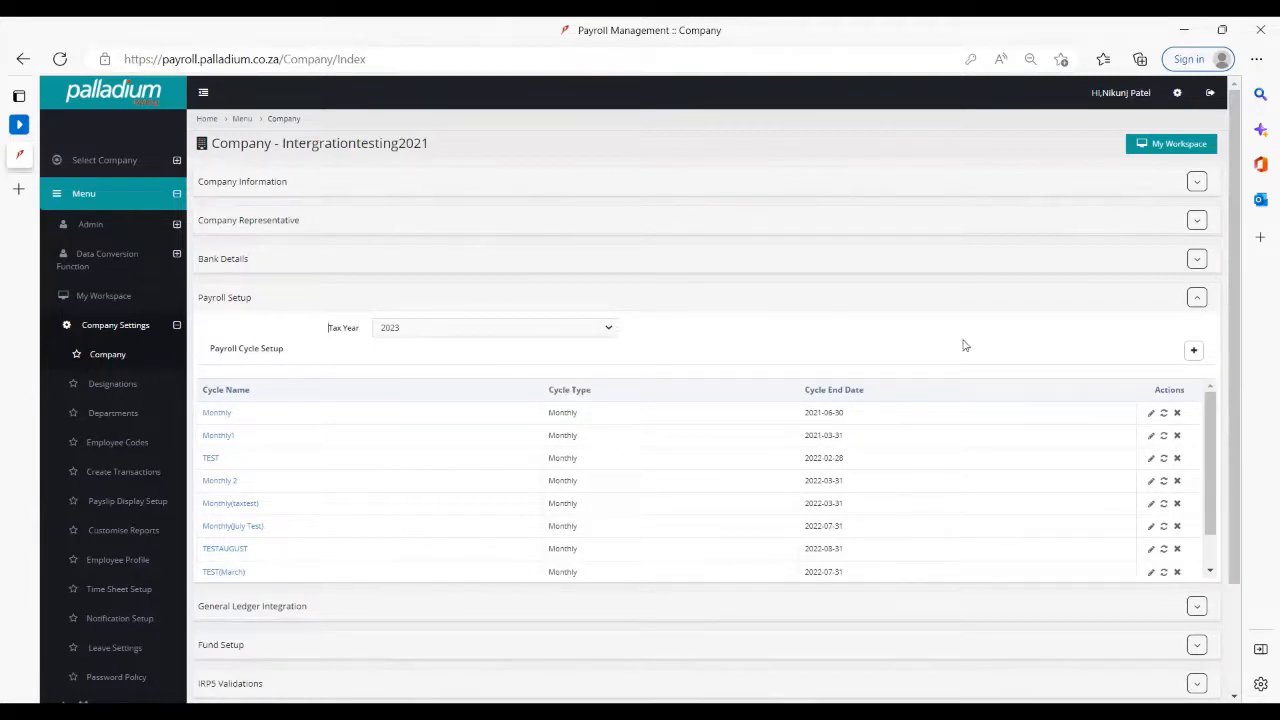
Draft a new payroll cycle named Monthly with cycle type Monthly and first cycle end date 2022-11-30, and cancel it without adding.
click(896, 354)
click(645, 153)
click(633, 207)
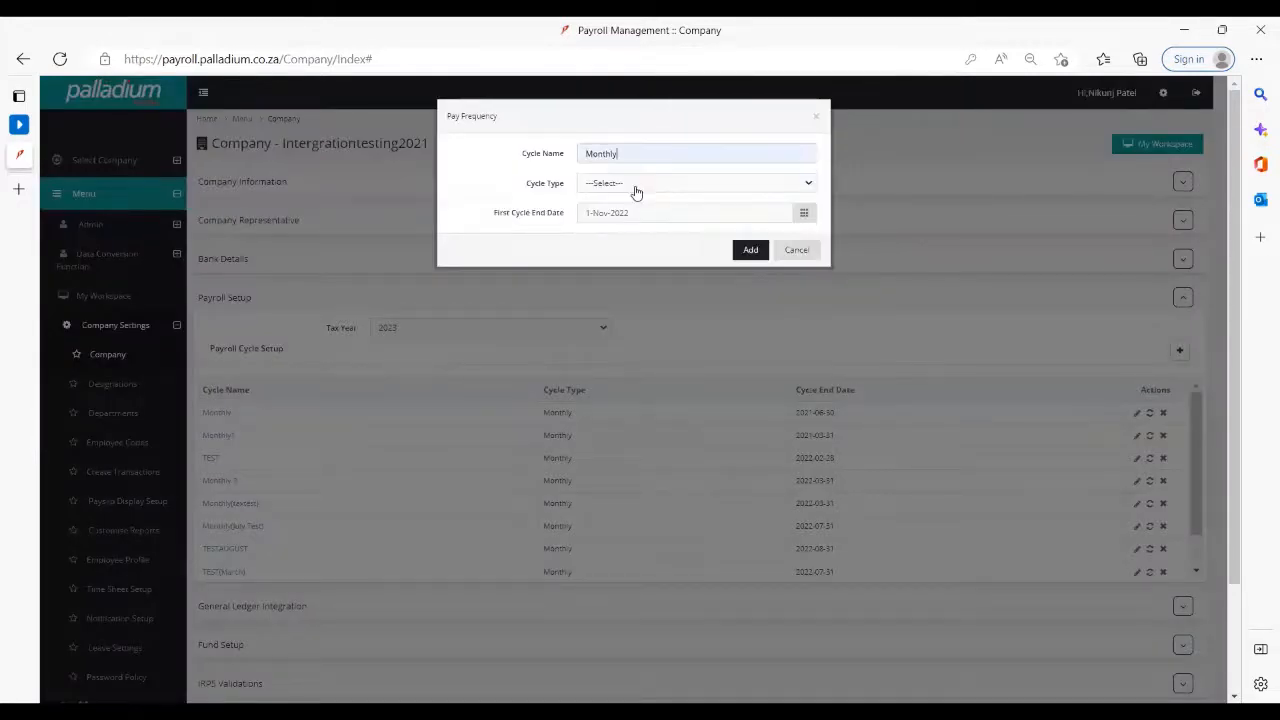
click(636, 185)
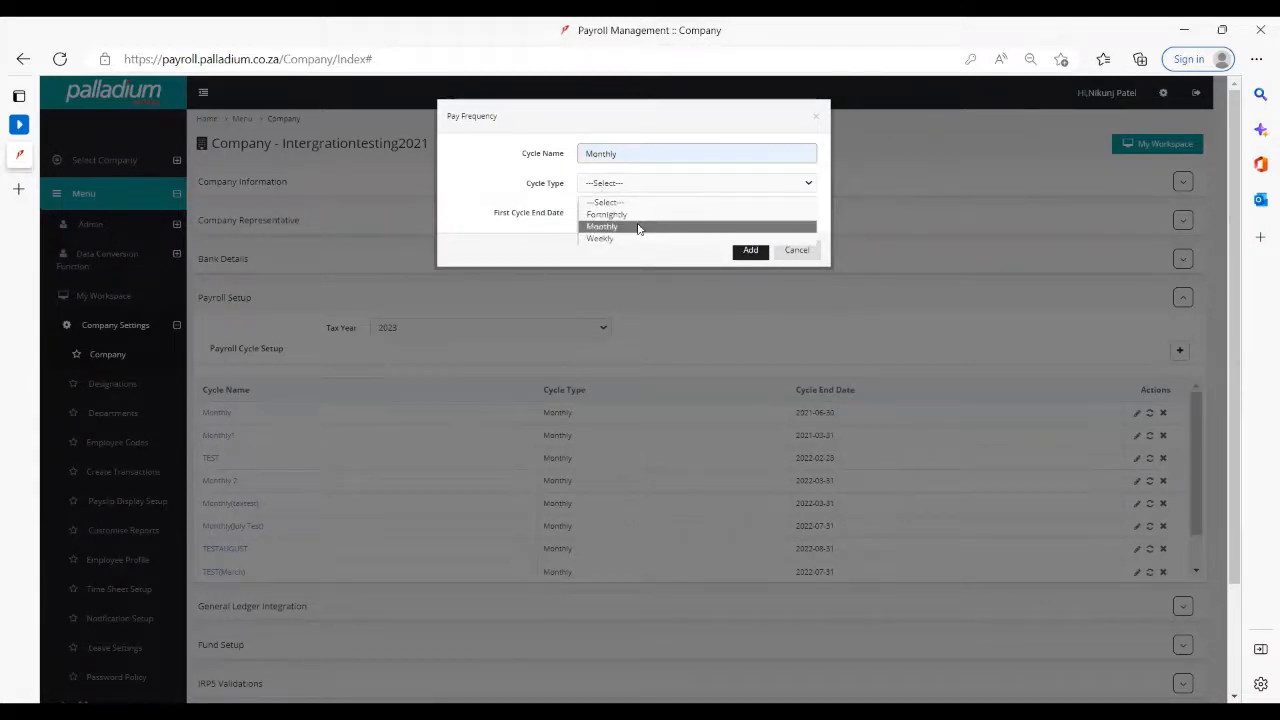
click(639, 228)
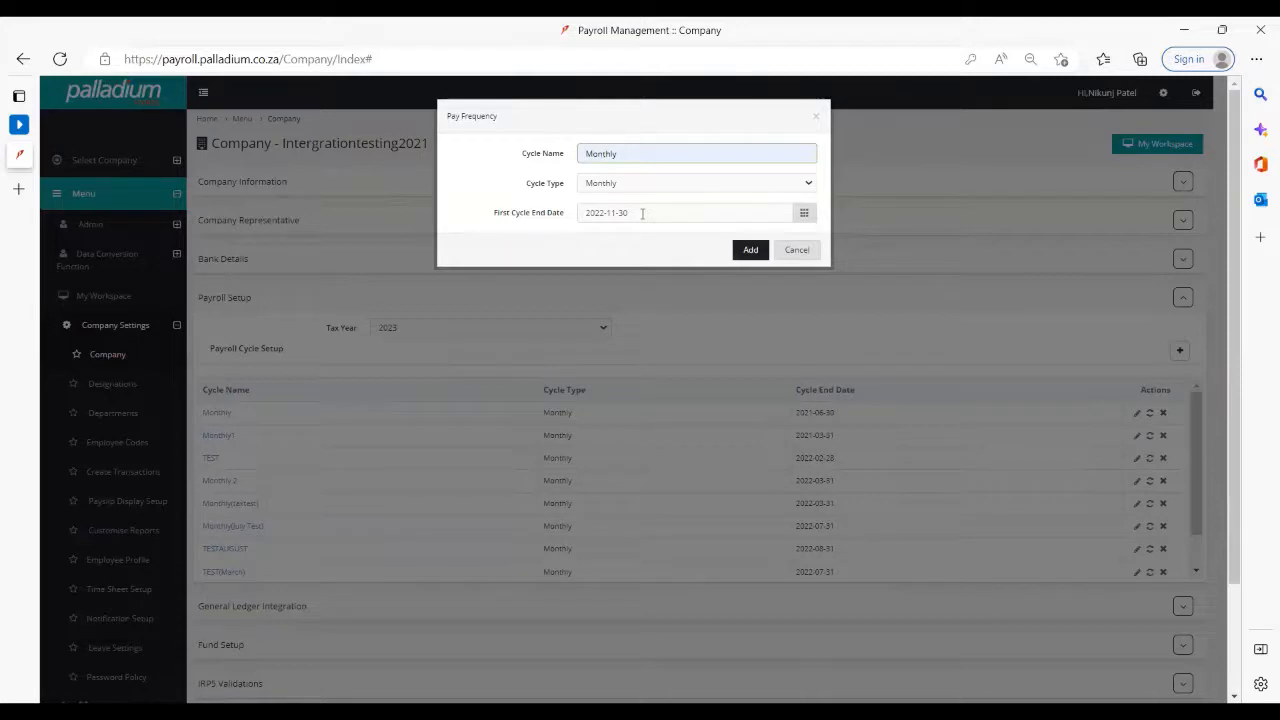
click(796, 250)
Review the existing payroll cycles and their actions, and collapse the Payroll Setup section.
scroll(257, 489, down, 1)
scroll(257, 489, down, 2)
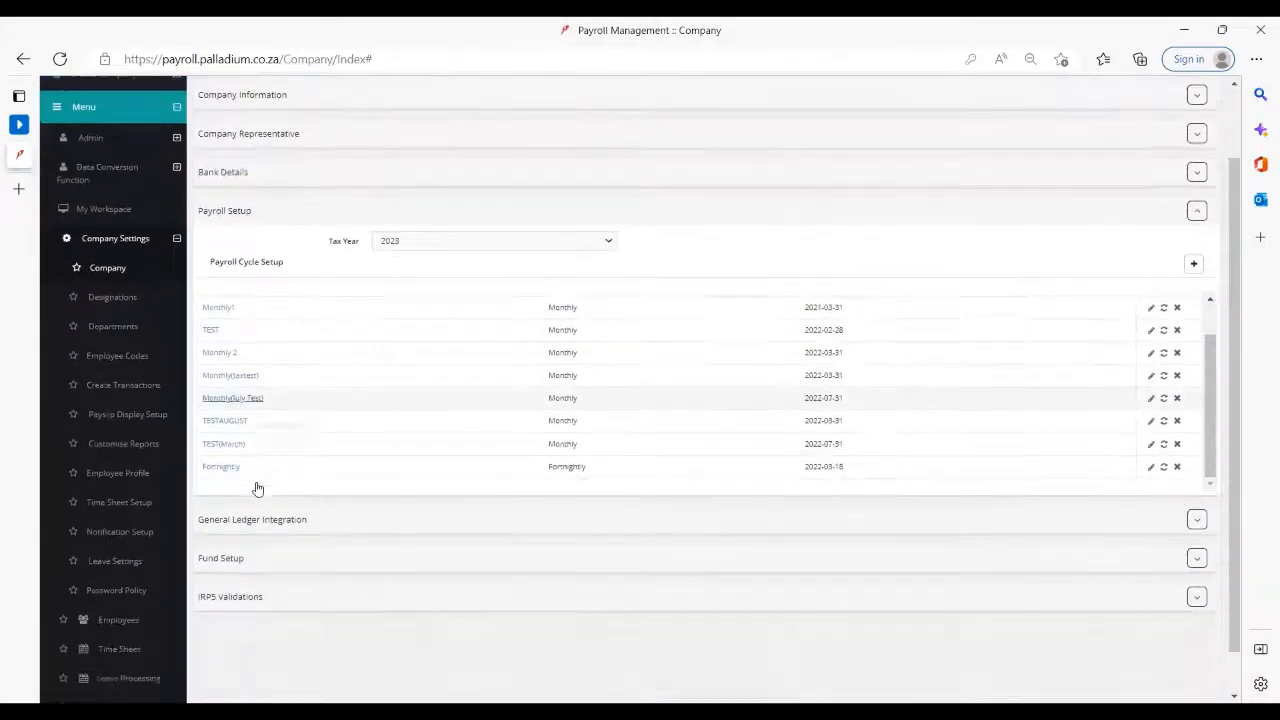
scroll(260, 480, up, 5)
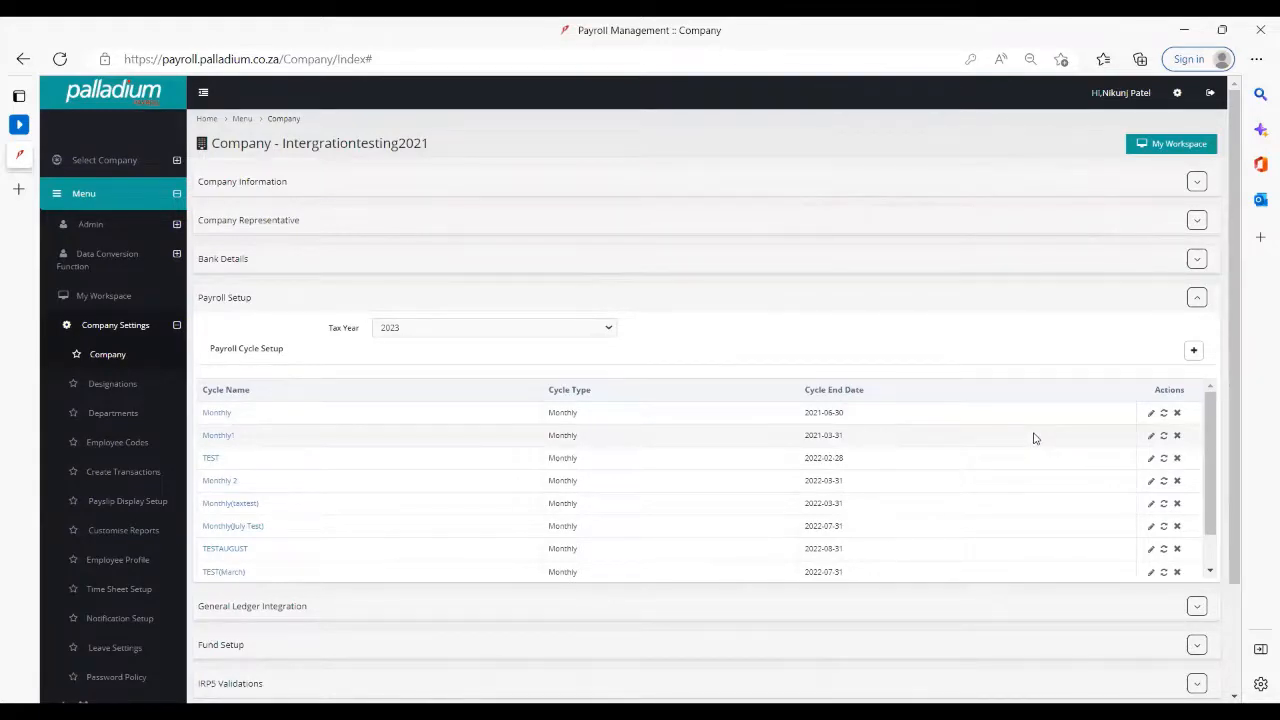
click(1176, 413)
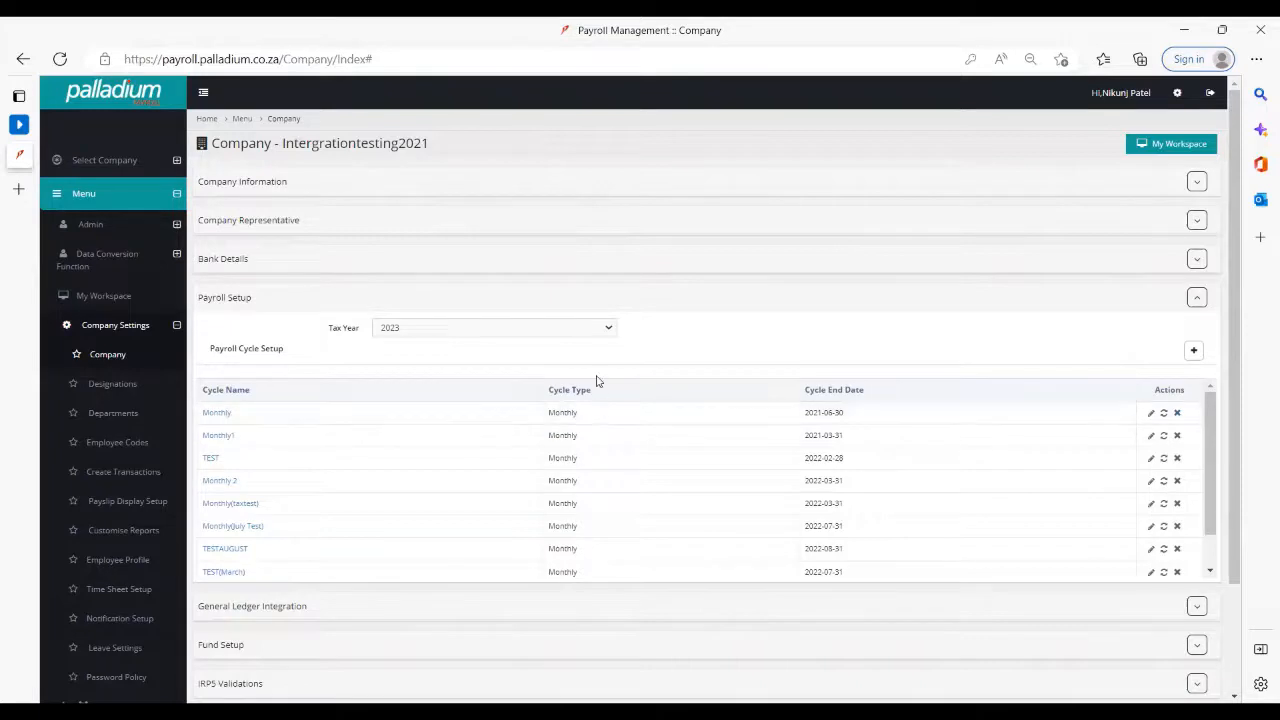
click(604, 303)
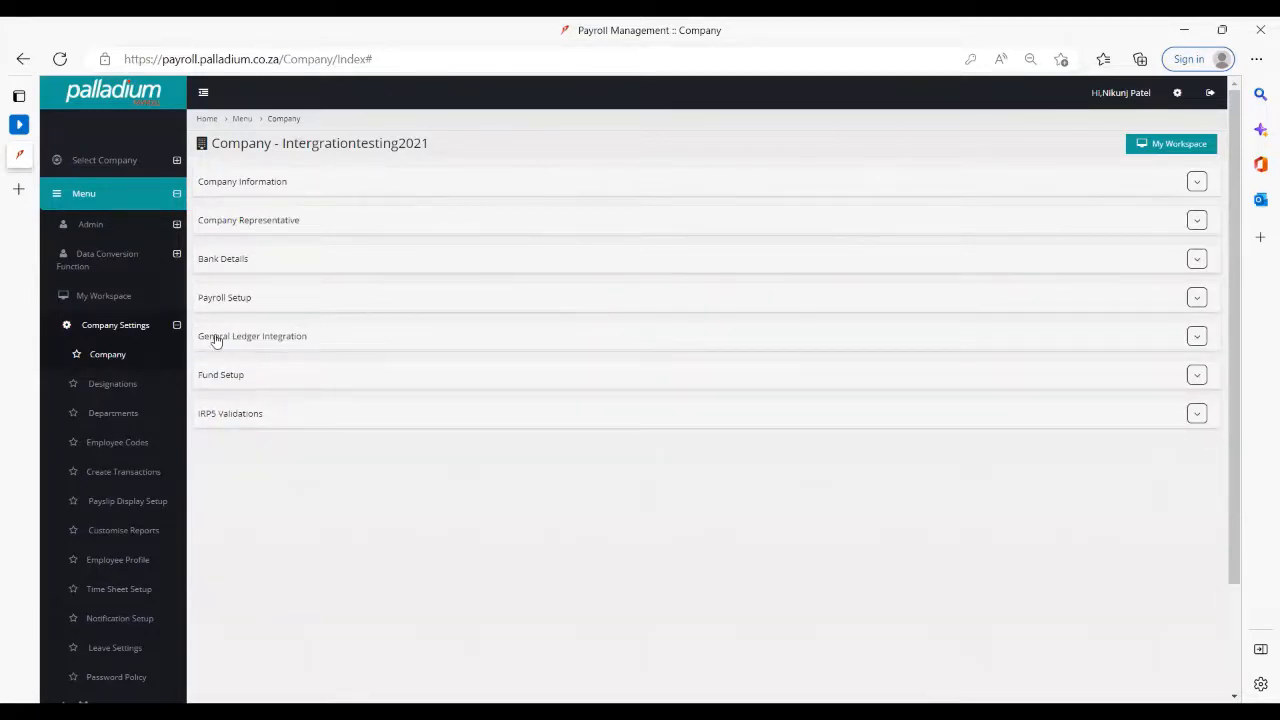
Open the first employee's record from the employee list and review the personal, address and contact details.
click(153, 333)
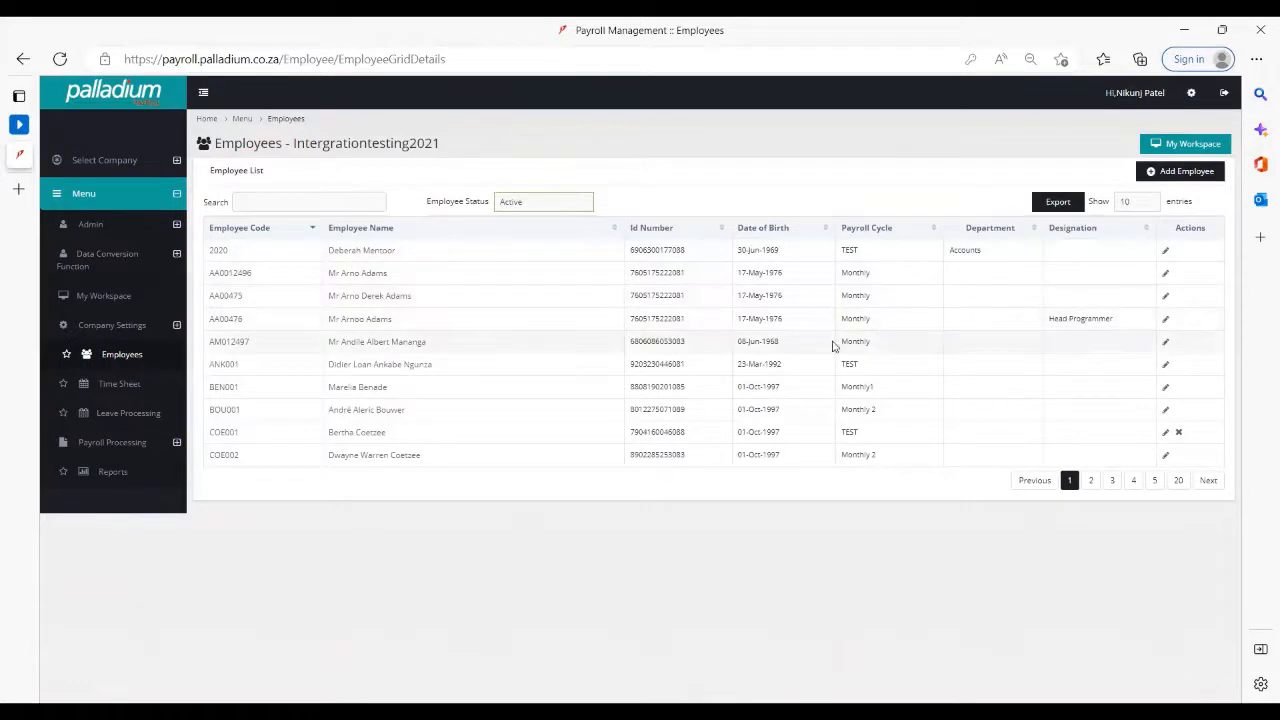
click(390, 254)
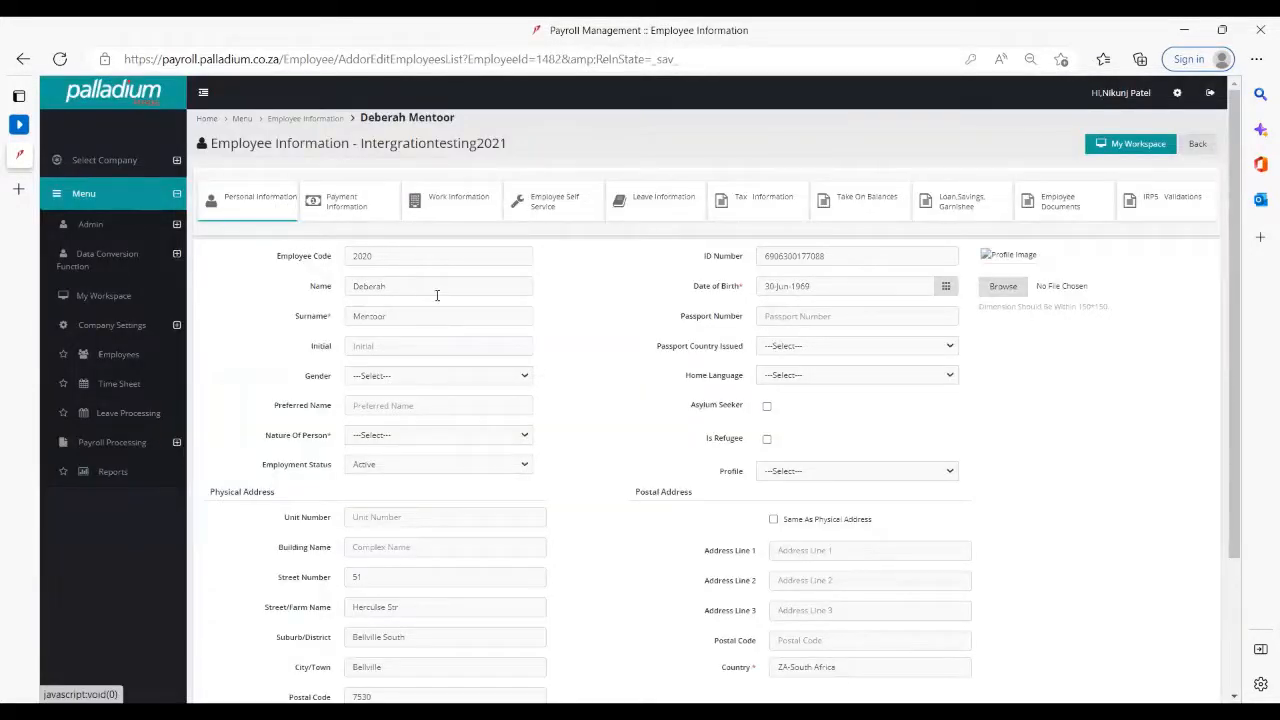
scroll(607, 363, down, 2)
scroll(607, 363, up, 1)
scroll(607, 363, up, 1)
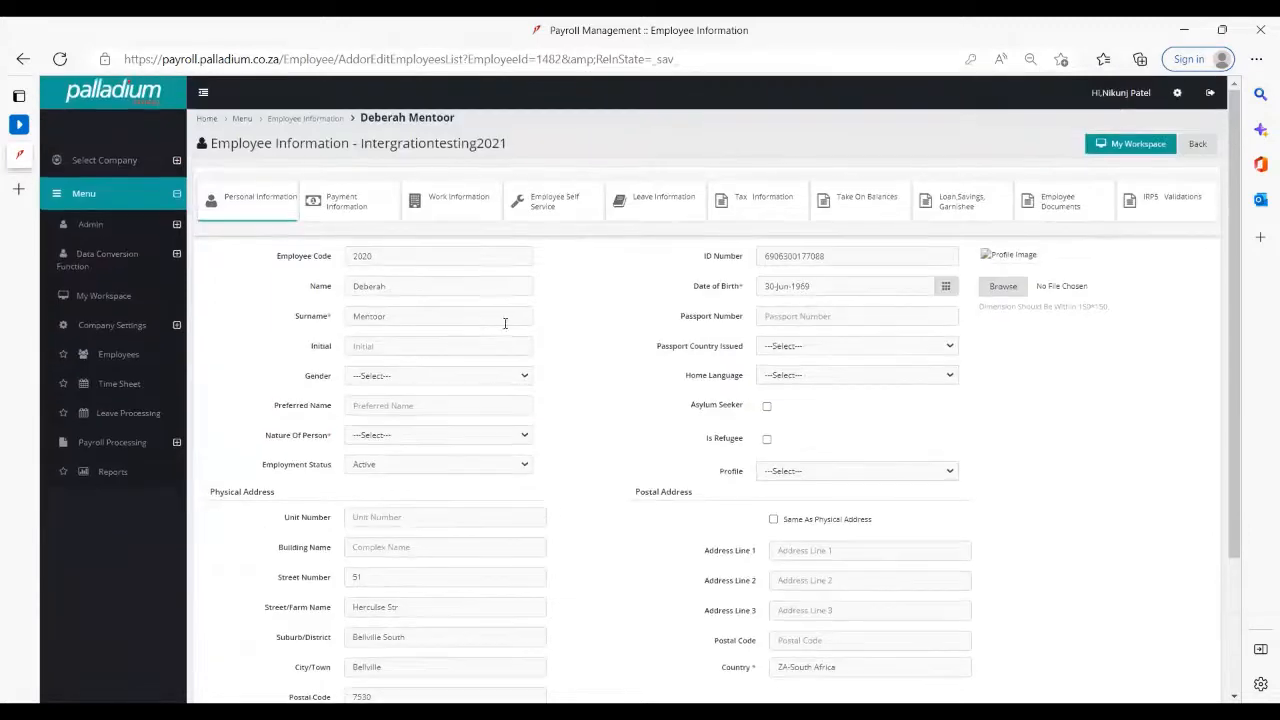
scroll(474, 428, down, 1)
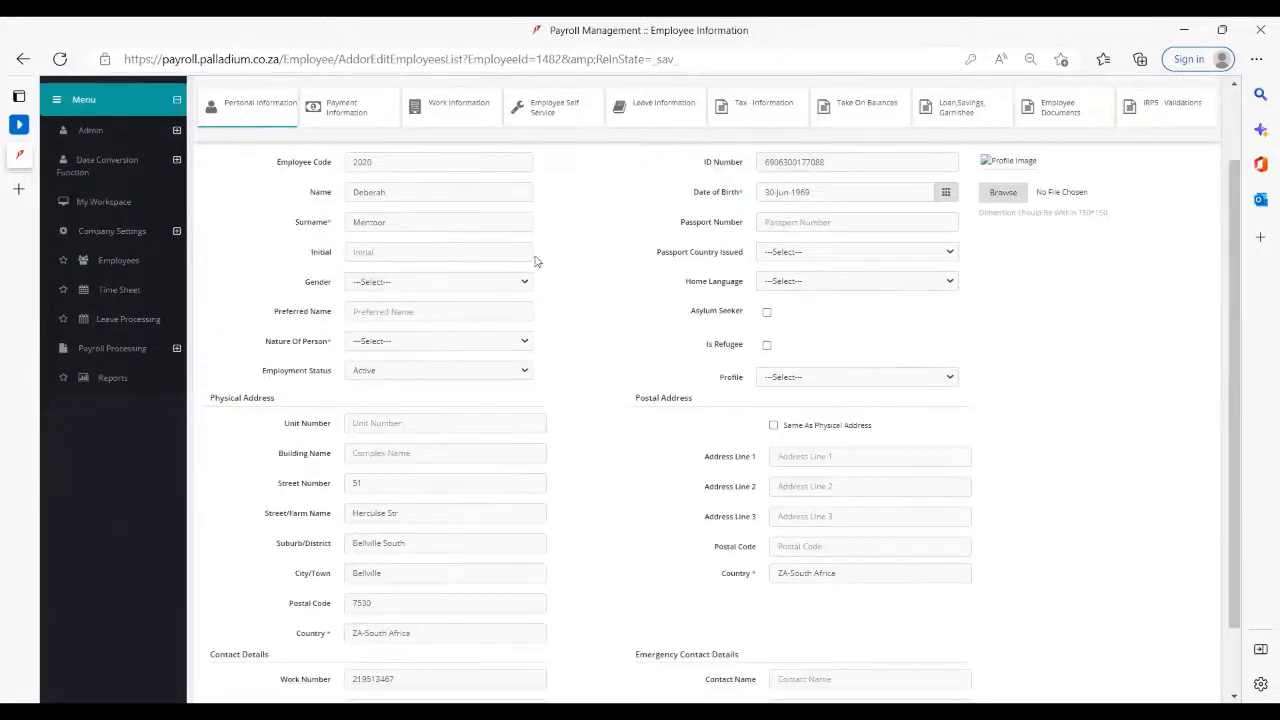
scroll(455, 425, down, 1)
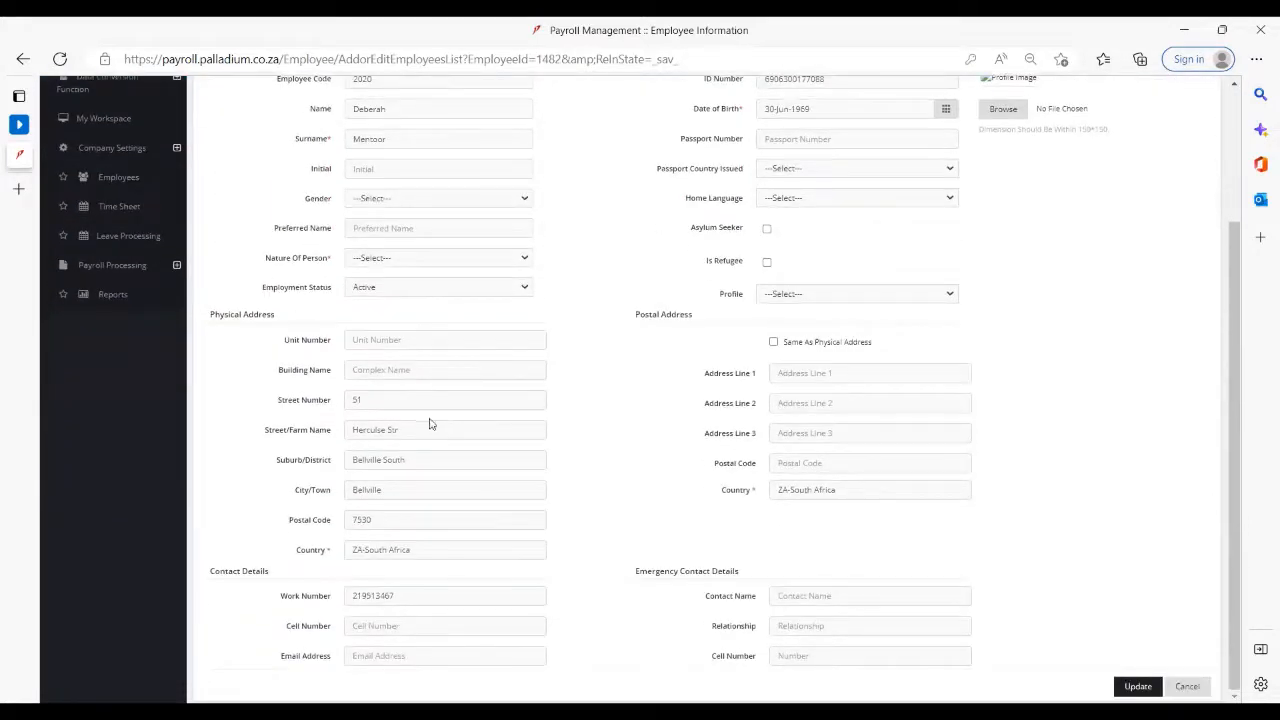
scroll(500, 588, up, 2)
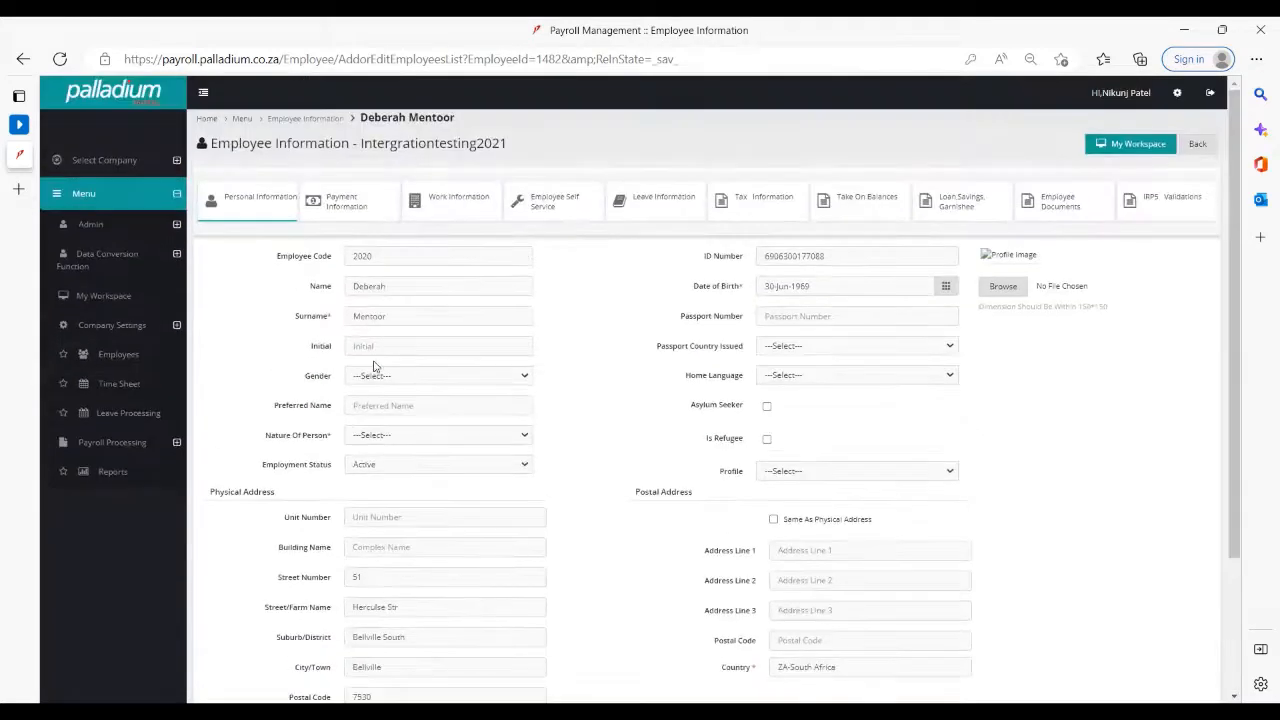
Review the employee's payment information, including the payment method, banking details and account holder relationship.
click(361, 206)
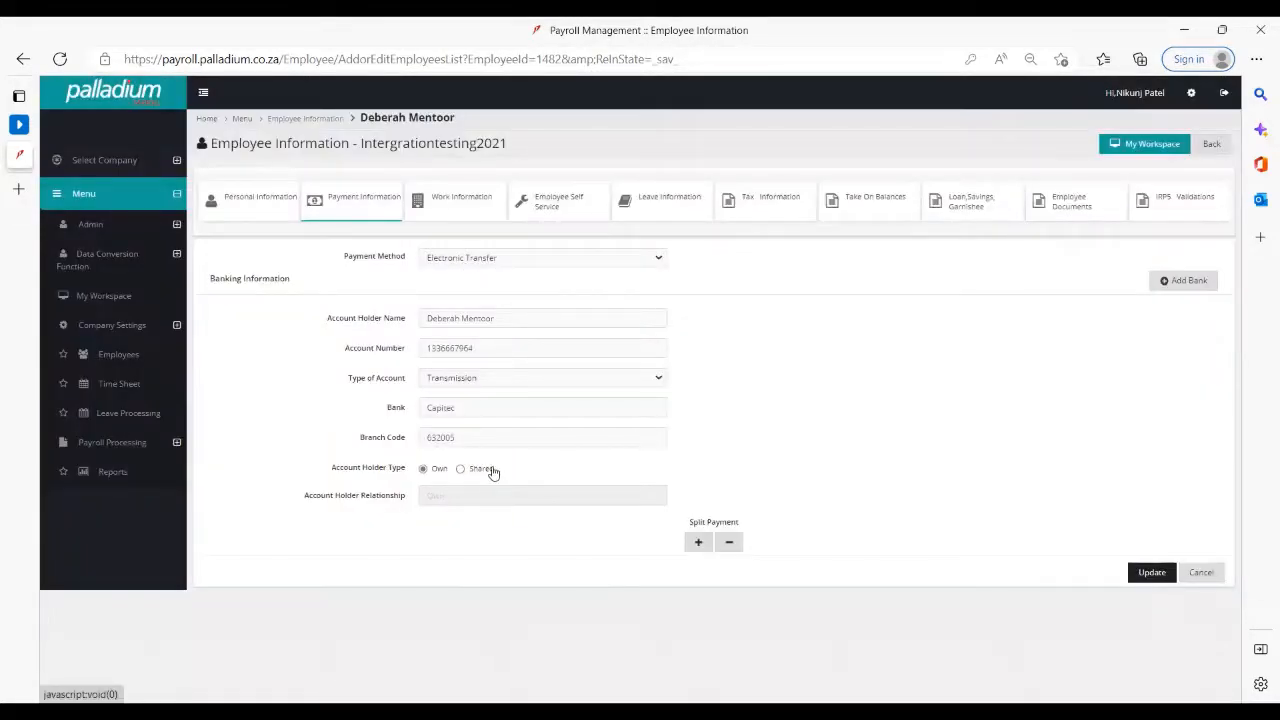
click(498, 262)
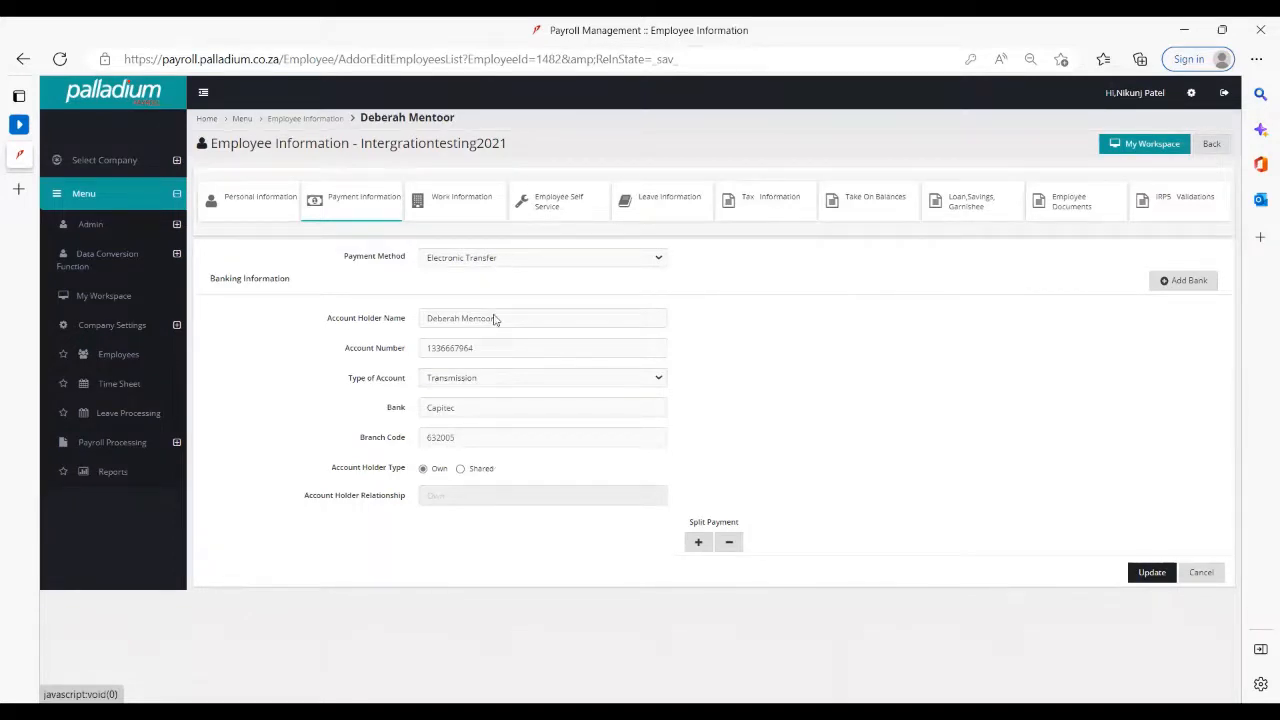
click(497, 502)
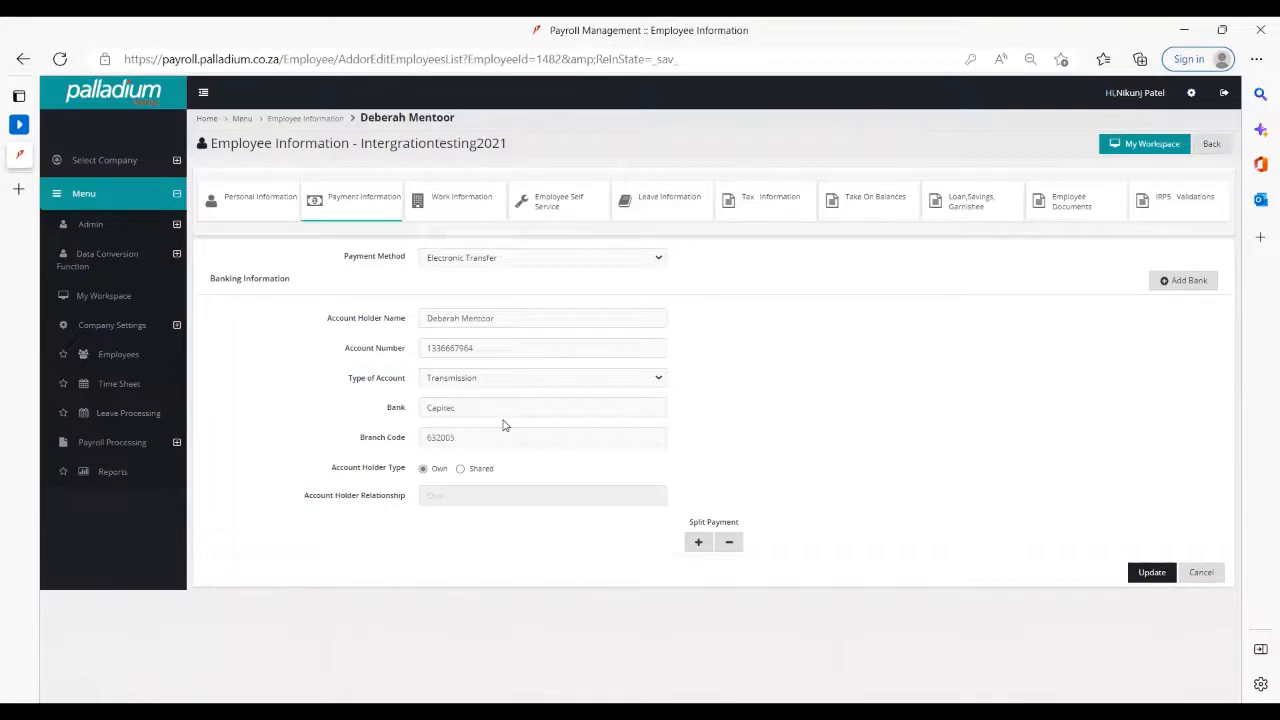
Open the employee's work information and check the start date and the available cycle types.
click(452, 212)
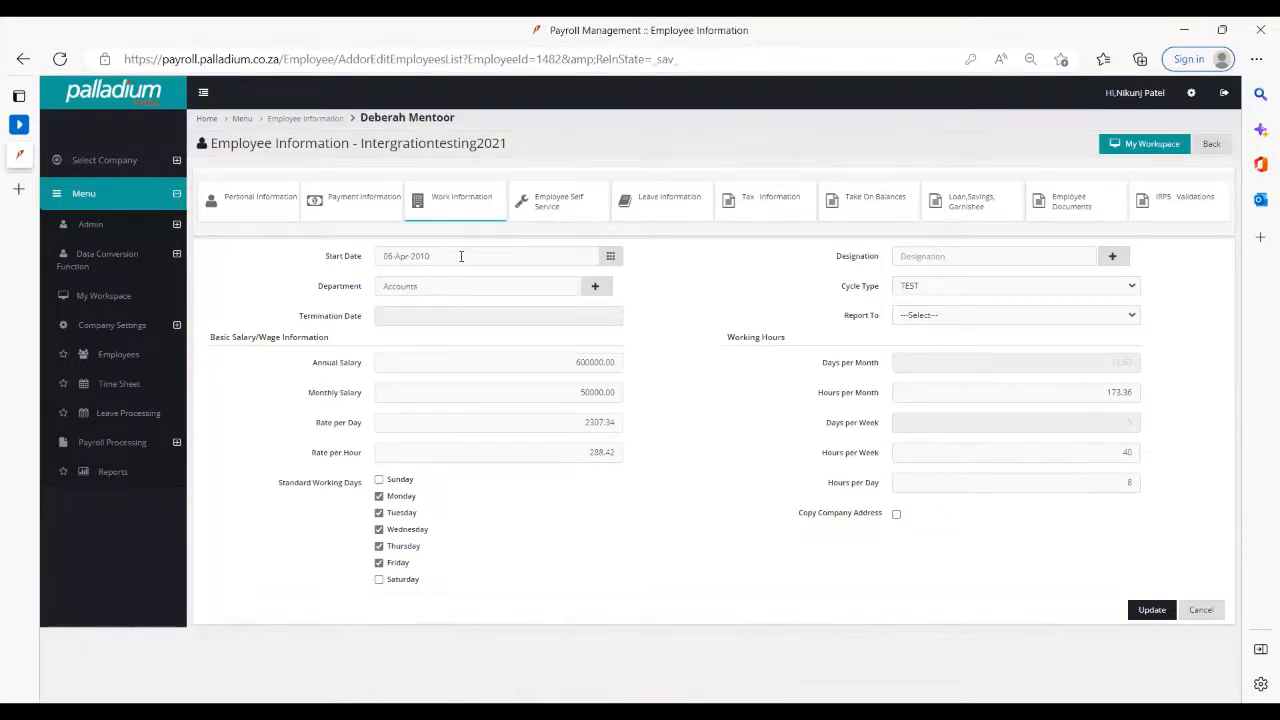
click(461, 256)
click(684, 274)
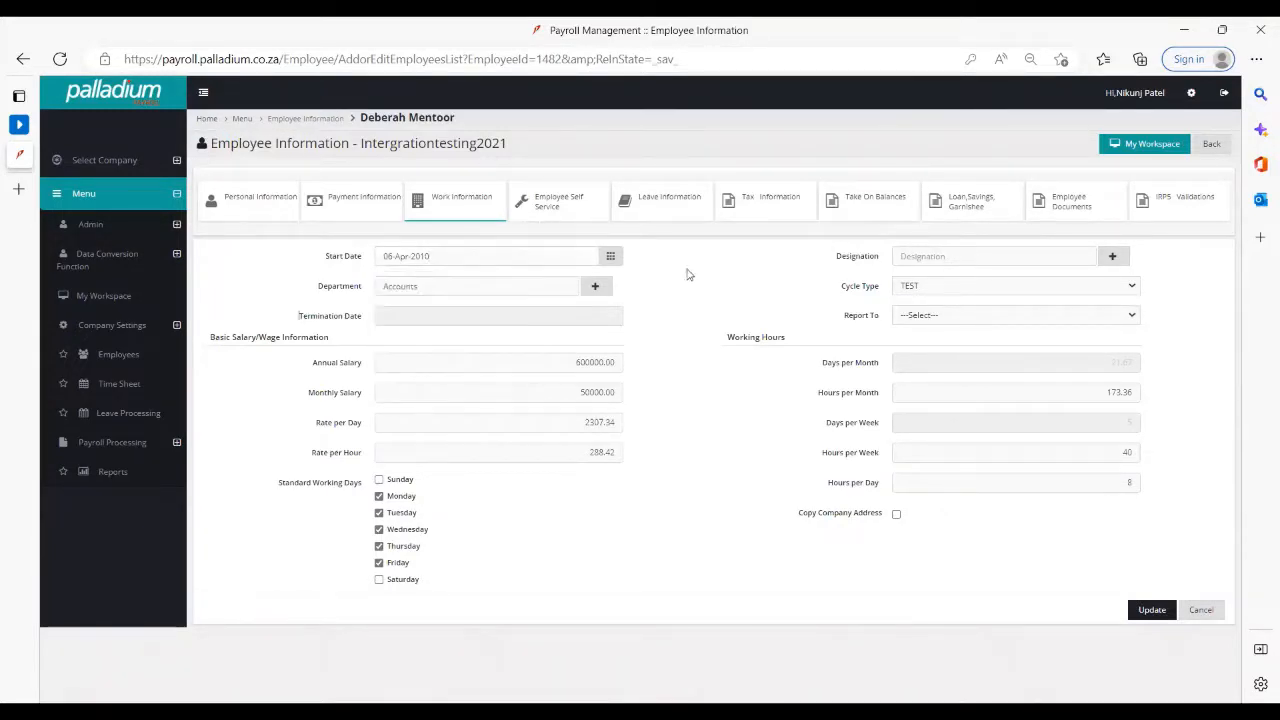
click(909, 288)
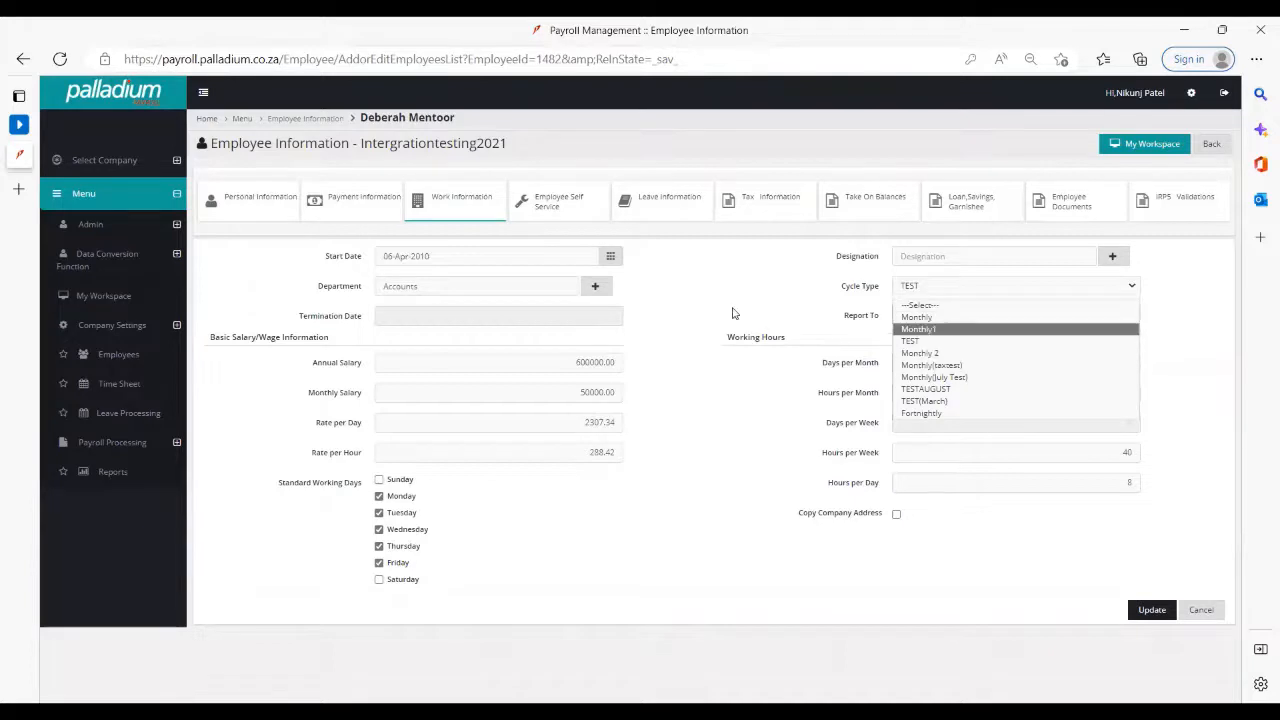
click(615, 392)
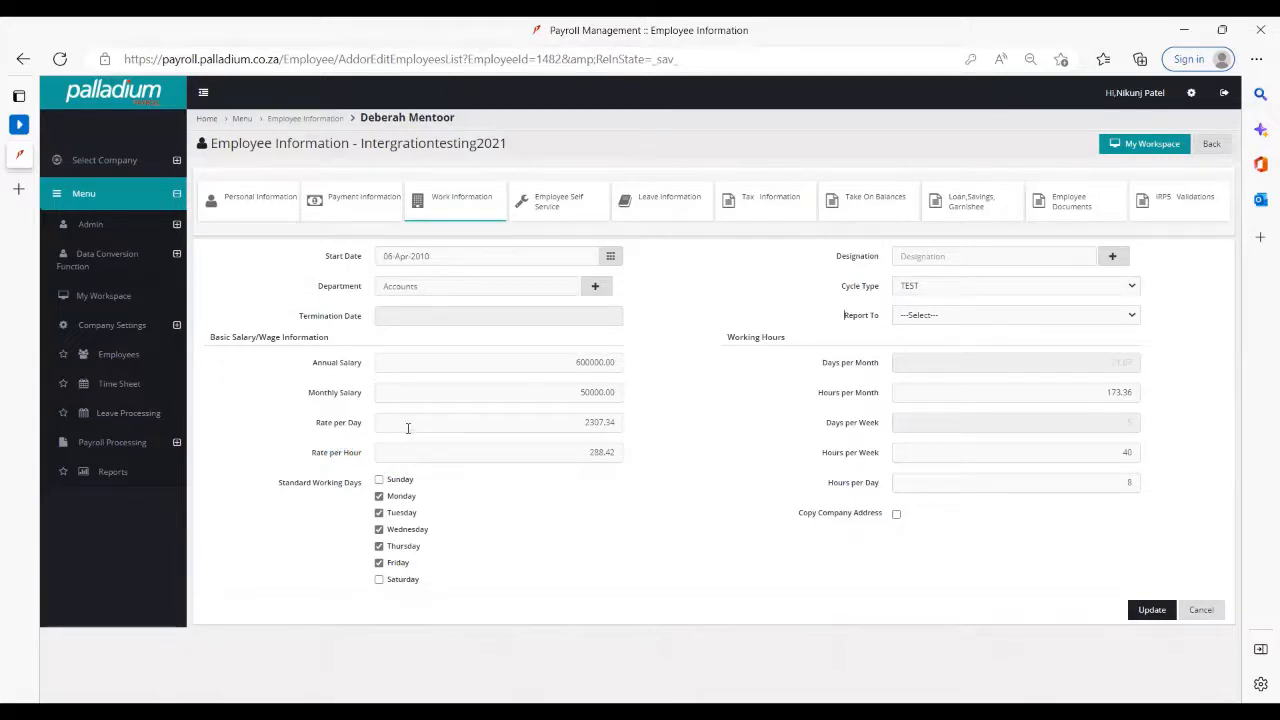
Examine the employee's hourly and daily rates, monthly salary, and working hours per month, week and day.
double_click(602, 453)
double_click(586, 425)
click(1120, 393)
click(1128, 454)
click(1122, 483)
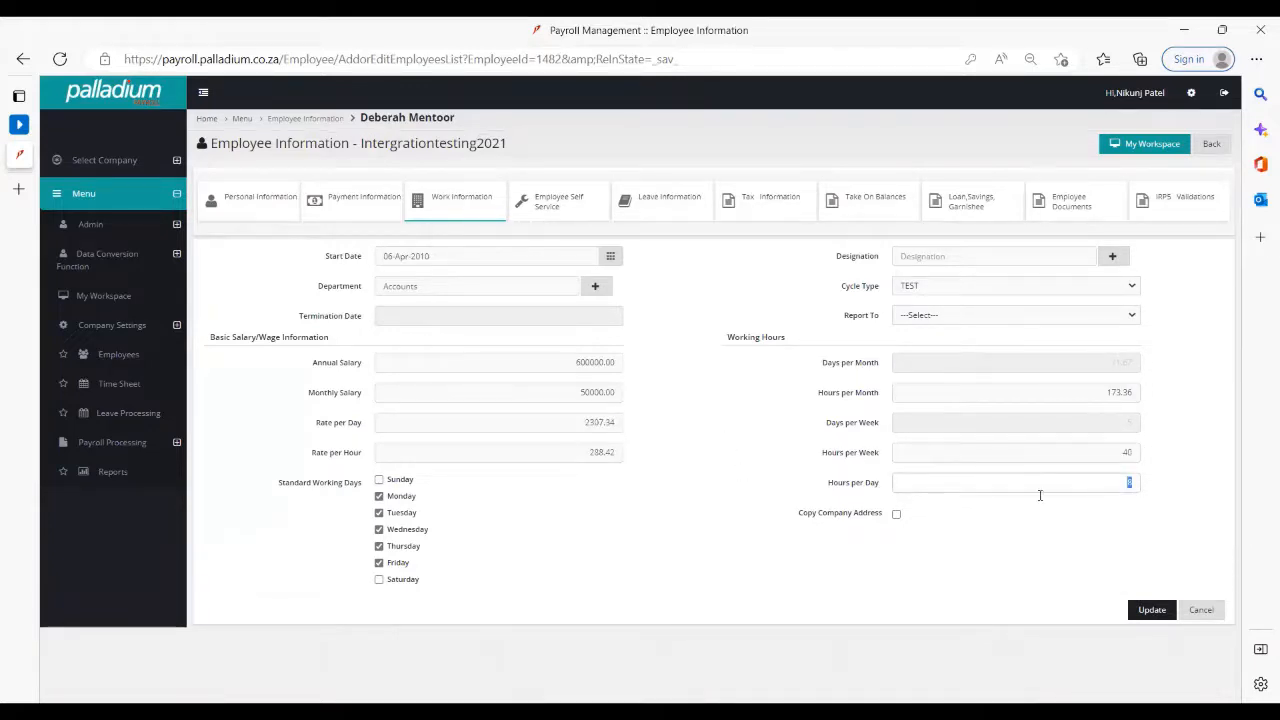
double_click(558, 392)
Try switching Saturday on and off as a standard working day for the employee.
click(380, 581)
click(379, 582)
click(380, 582)
click(379, 581)
click(380, 581)
click(380, 582)
Open the employee's leave information and view the Sick Leave entry's details, closing it without updating.
click(677, 210)
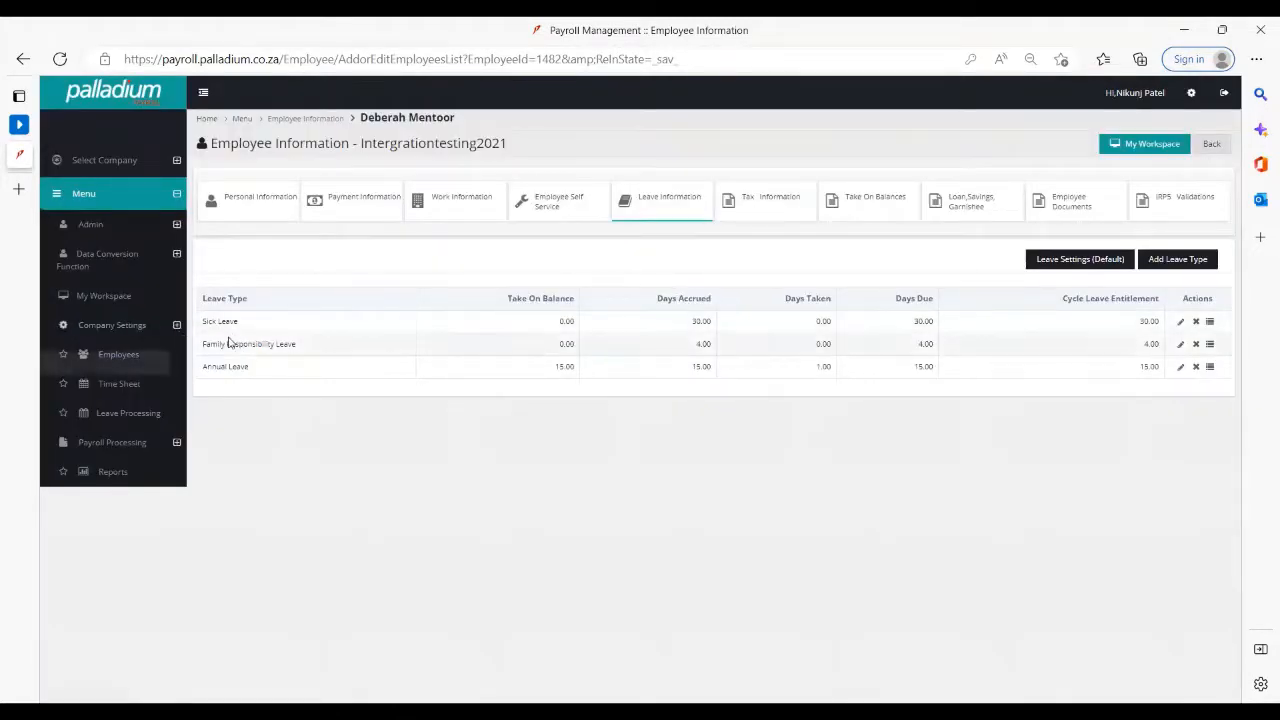
click(1181, 331)
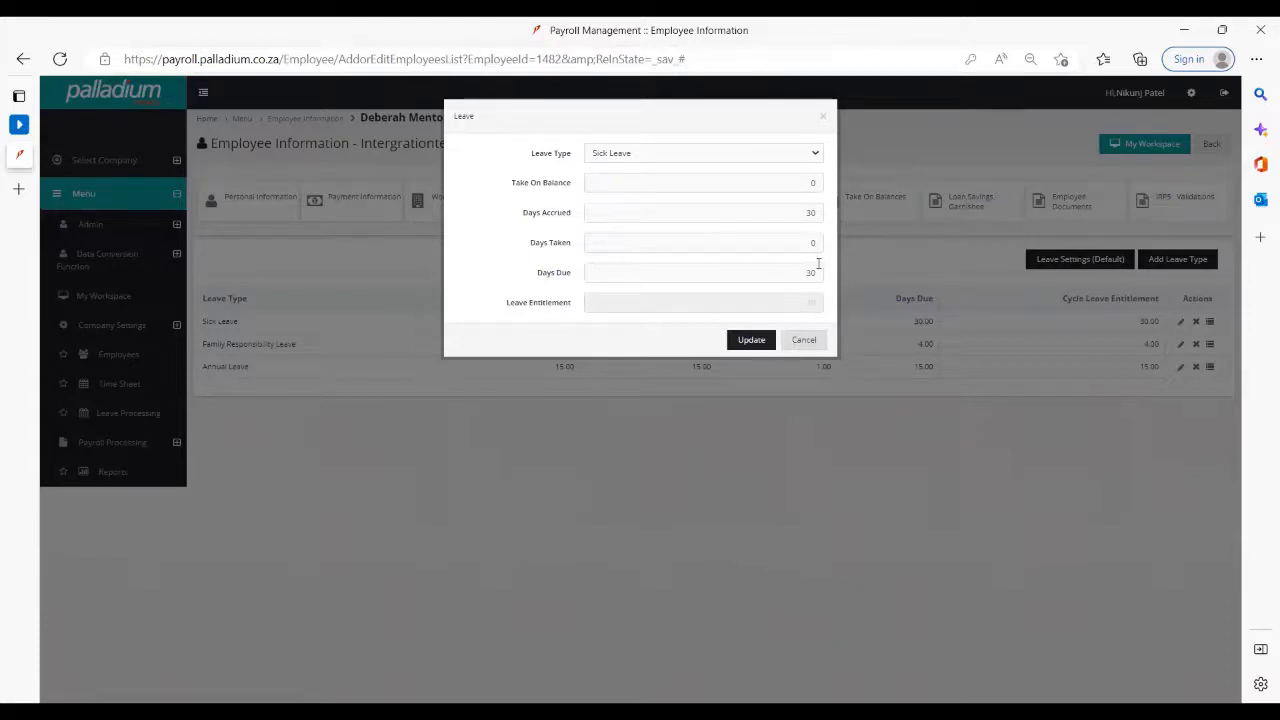
click(805, 340)
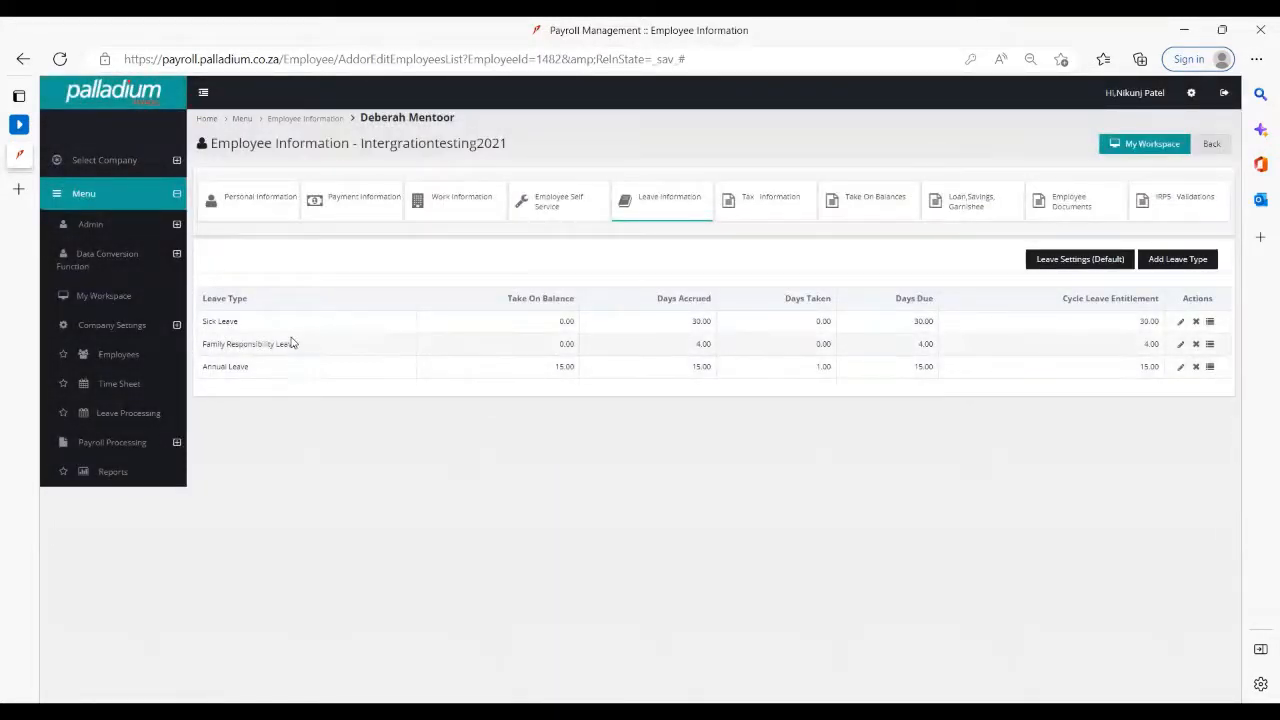
Open the employee's tax information and review the tax method options, keeping SARS Statutory Tables, along with the remaining tax fields.
click(765, 197)
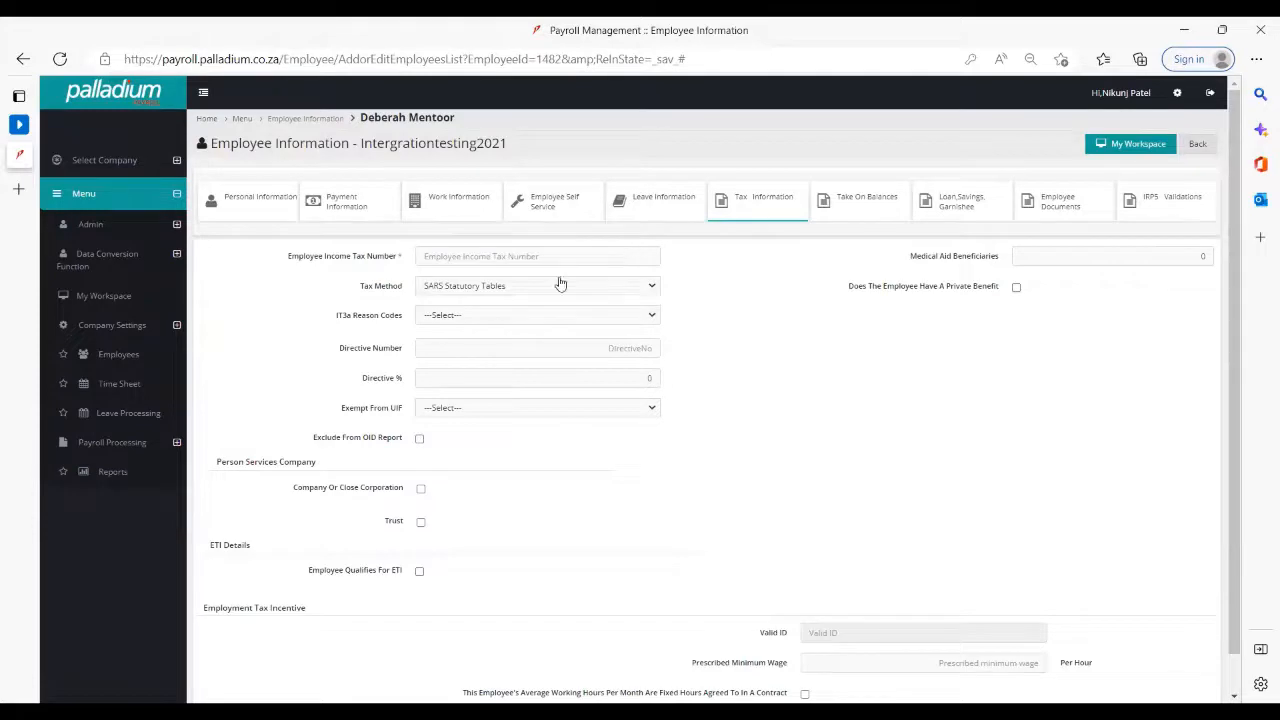
click(491, 290)
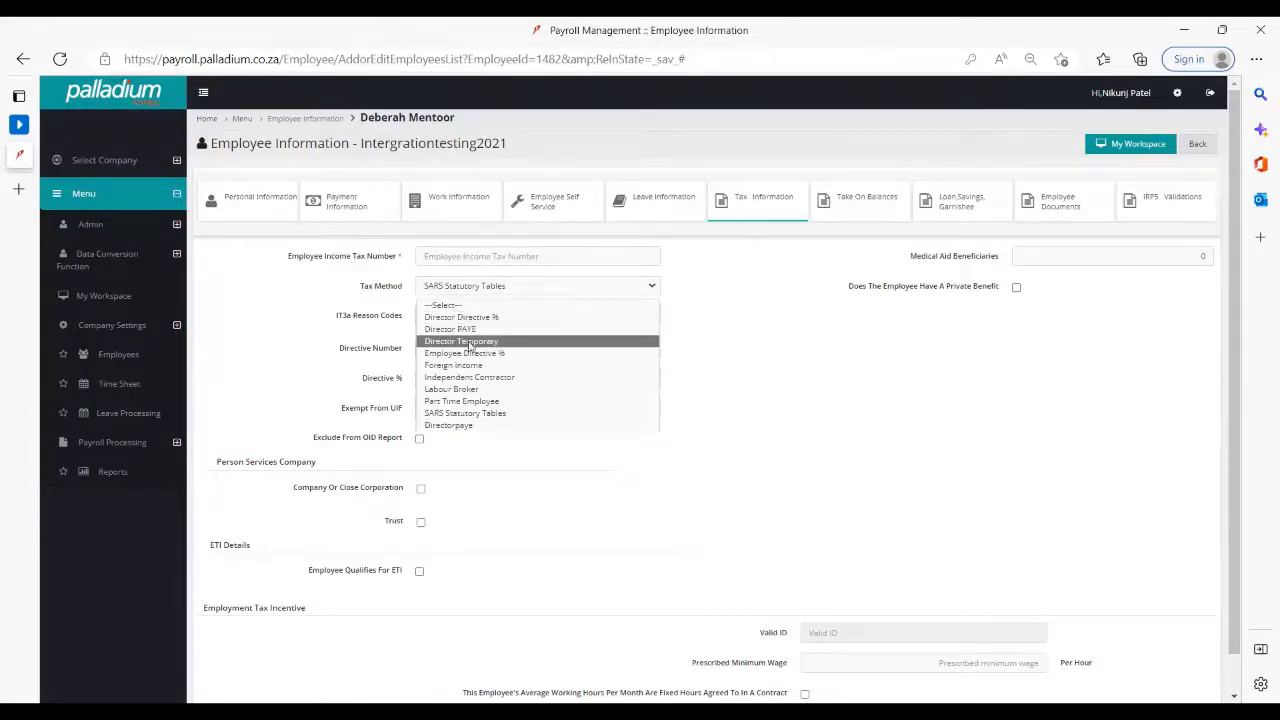
click(517, 414)
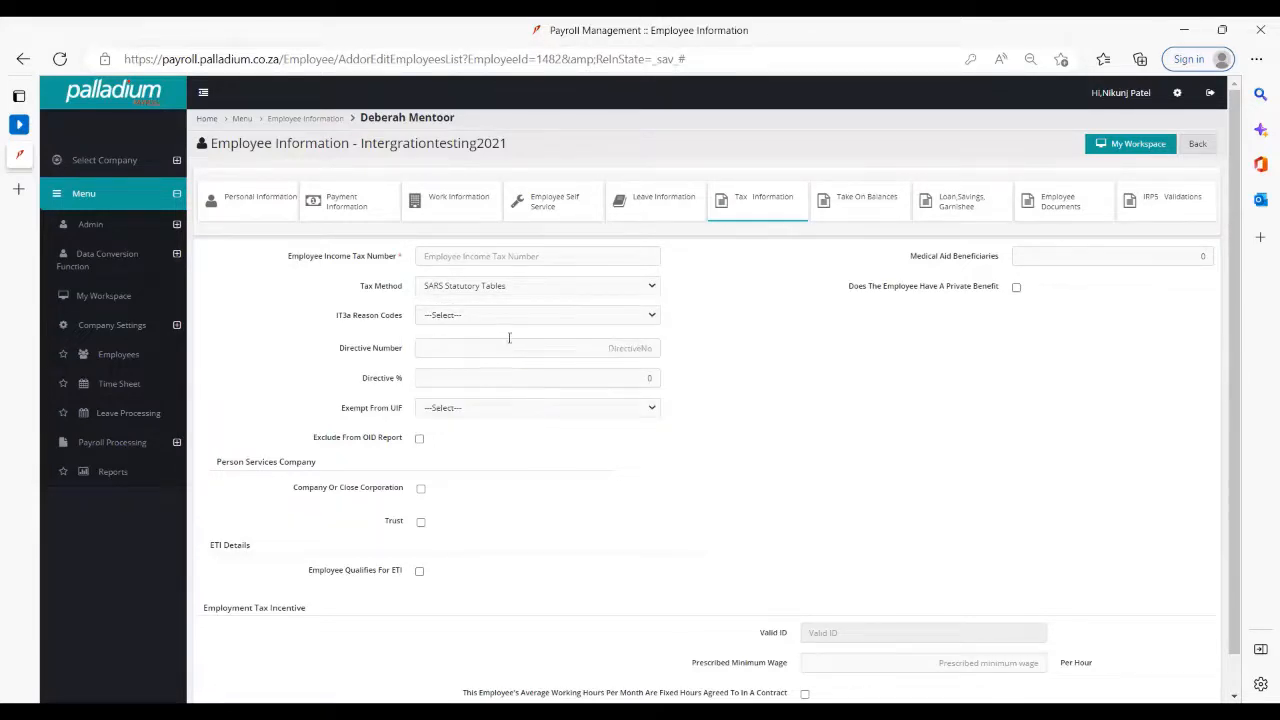
click(565, 292)
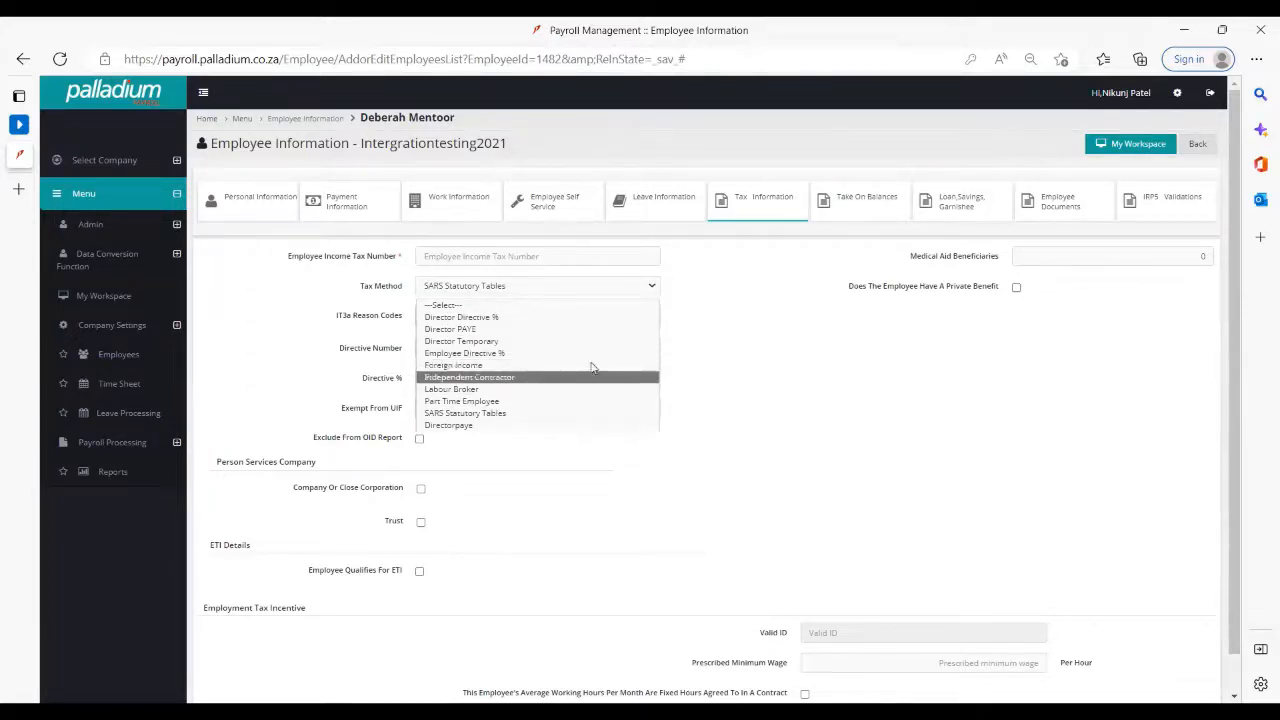
click(745, 327)
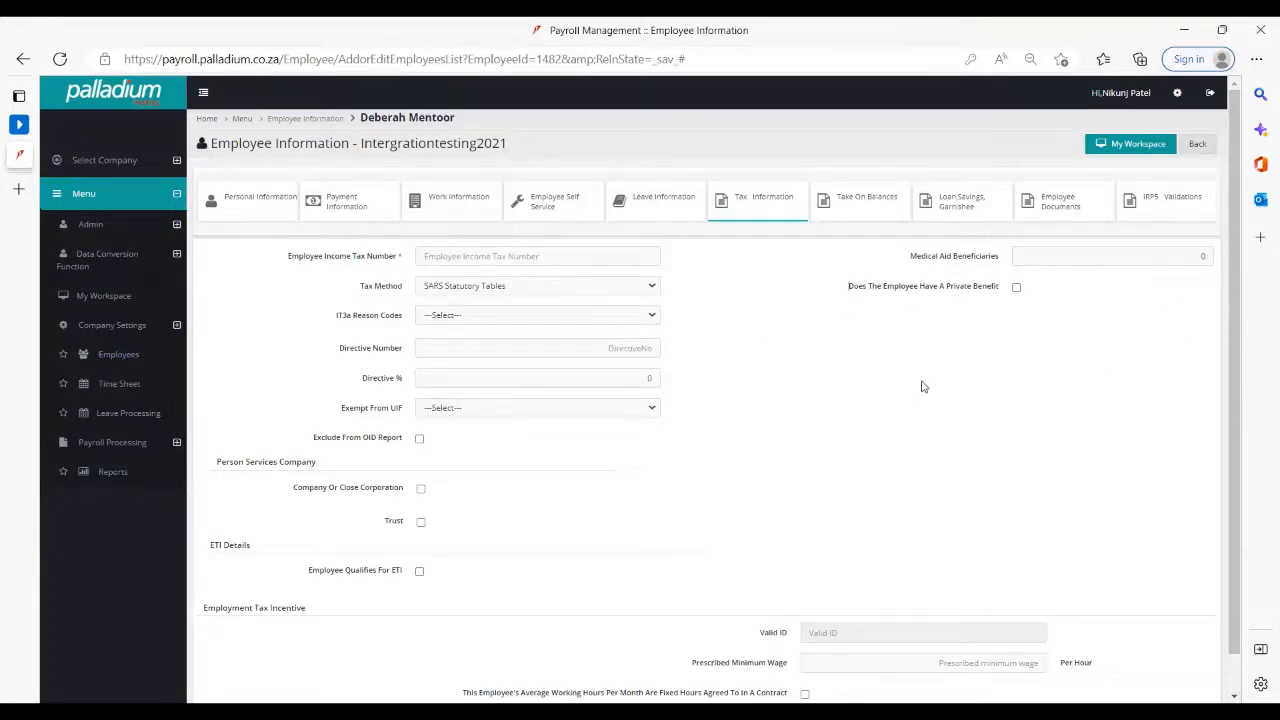
scroll(940, 392, down, 1)
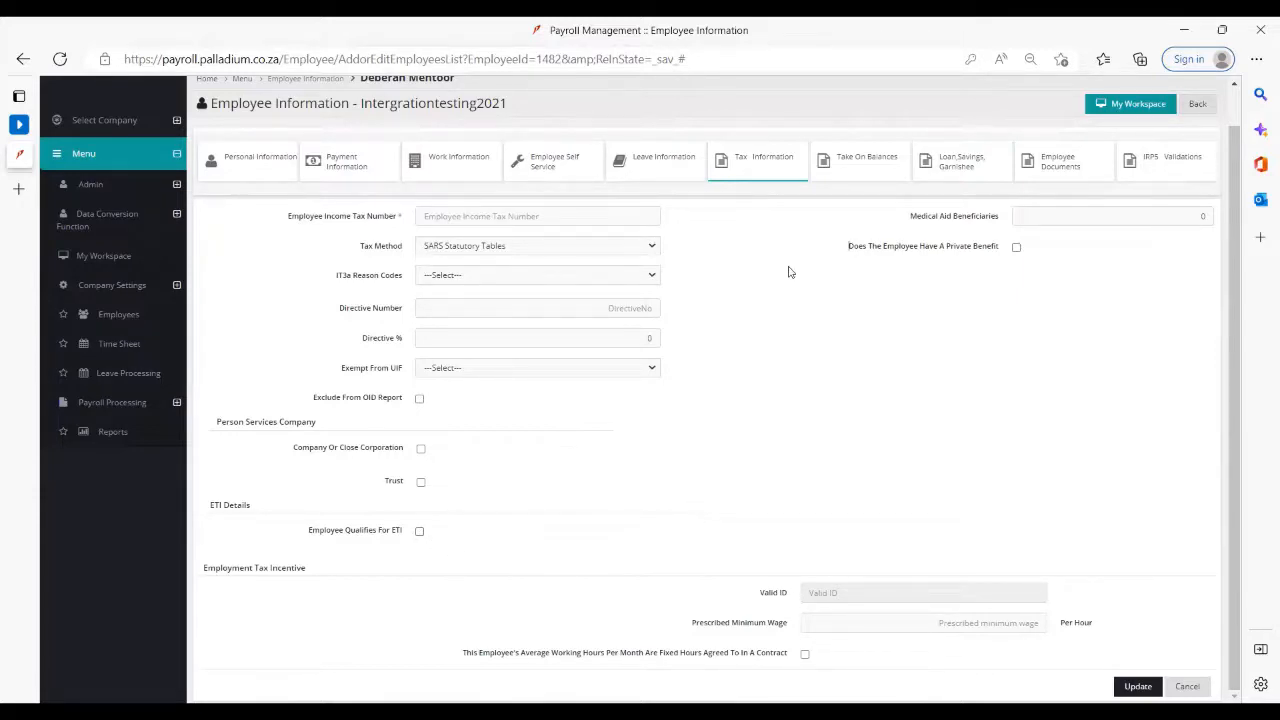
Review the employee's take-on balances and the loan entry fields for loan amount, current repayment and number of repayments.
click(859, 176)
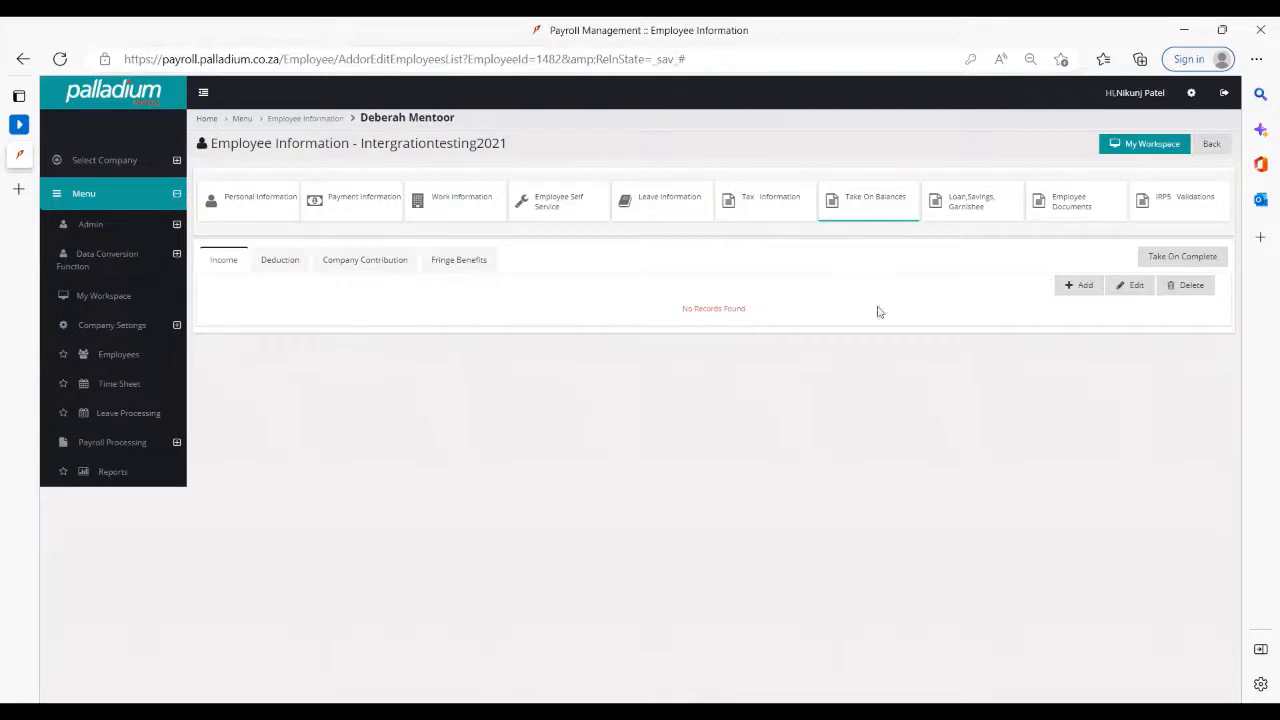
click(1073, 293)
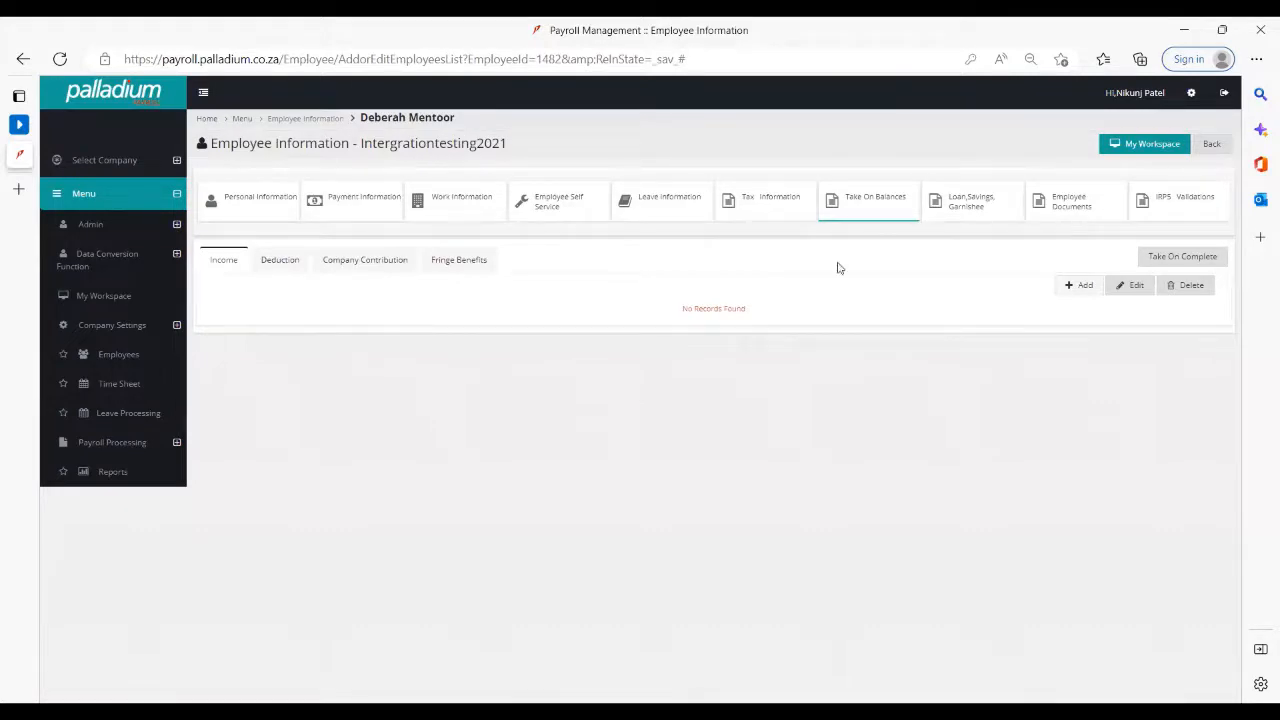
click(975, 190)
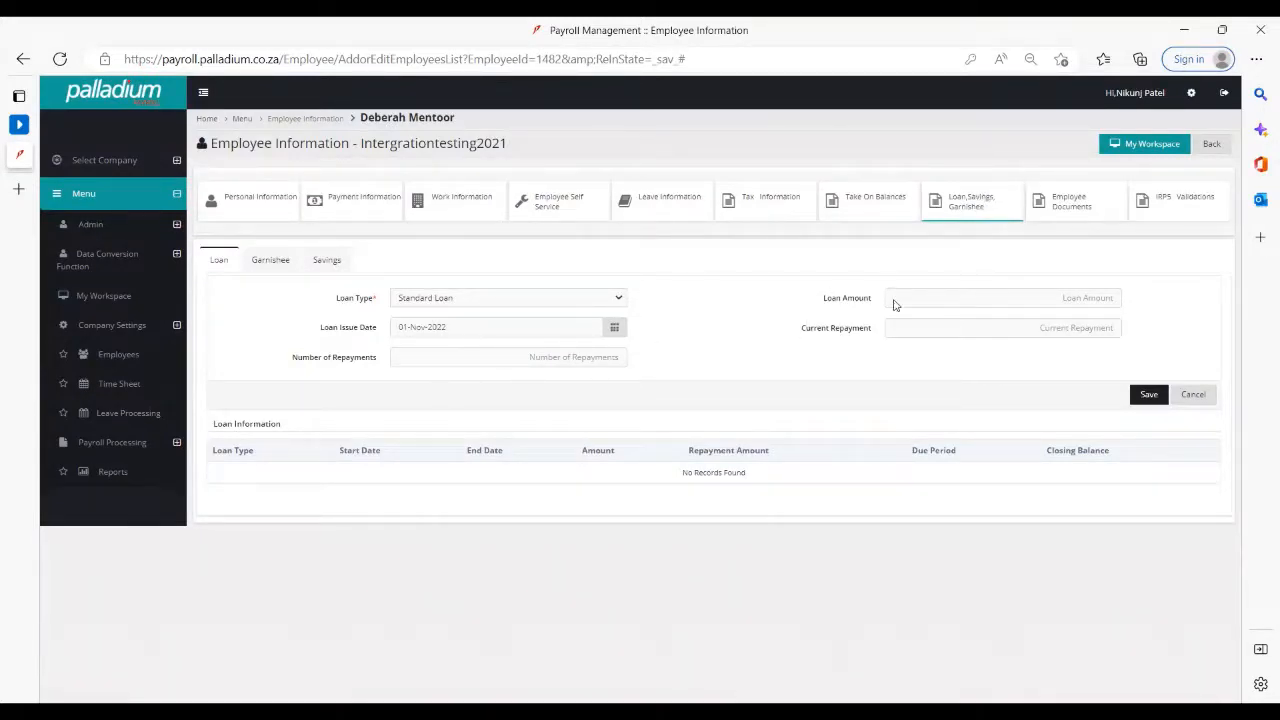
click(1033, 328)
click(1107, 353)
View the employee's document upload area and the IRP5 validation errors.
click(1072, 220)
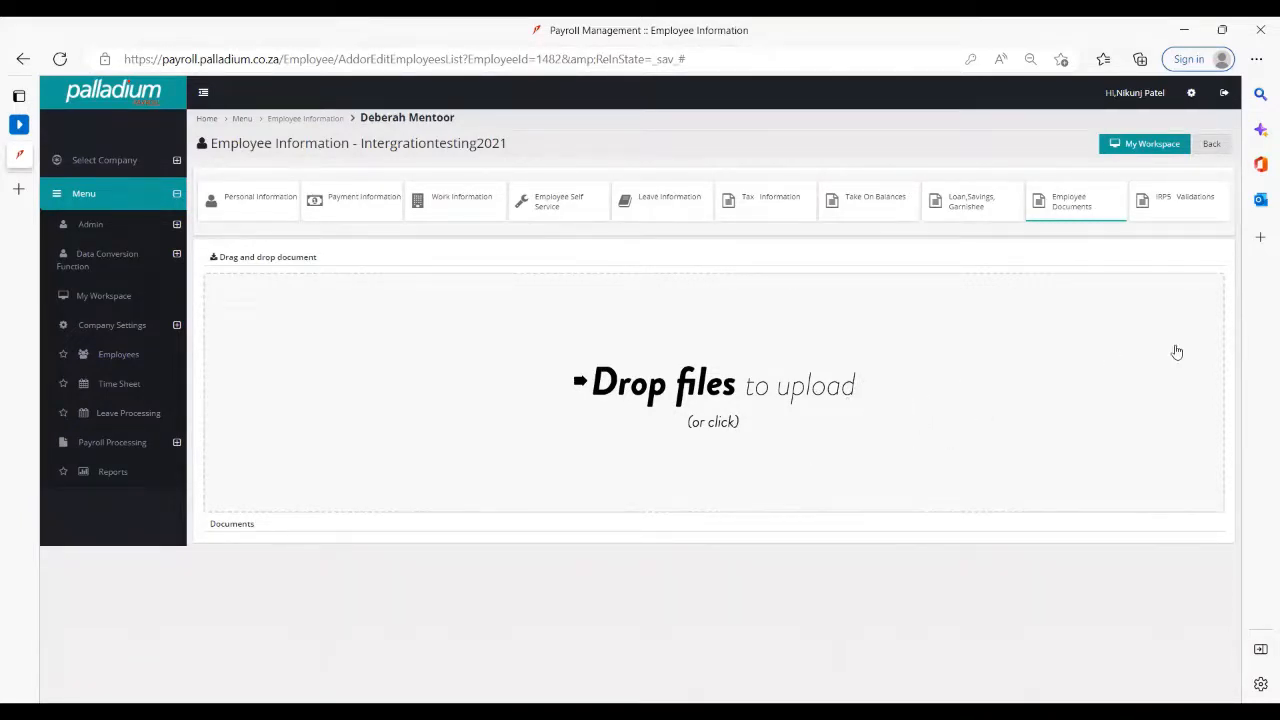
click(1198, 206)
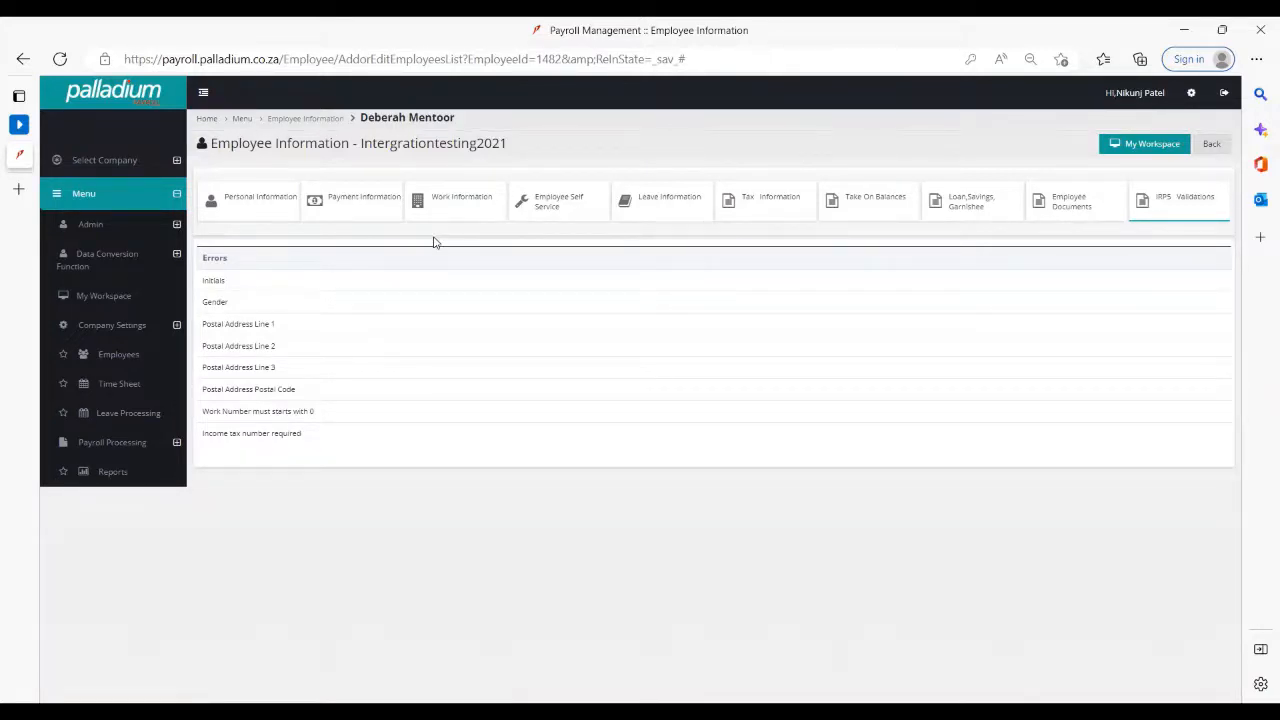
Return to the employee's work information and recheck the start date and cycle type options without changing them.
click(456, 210)
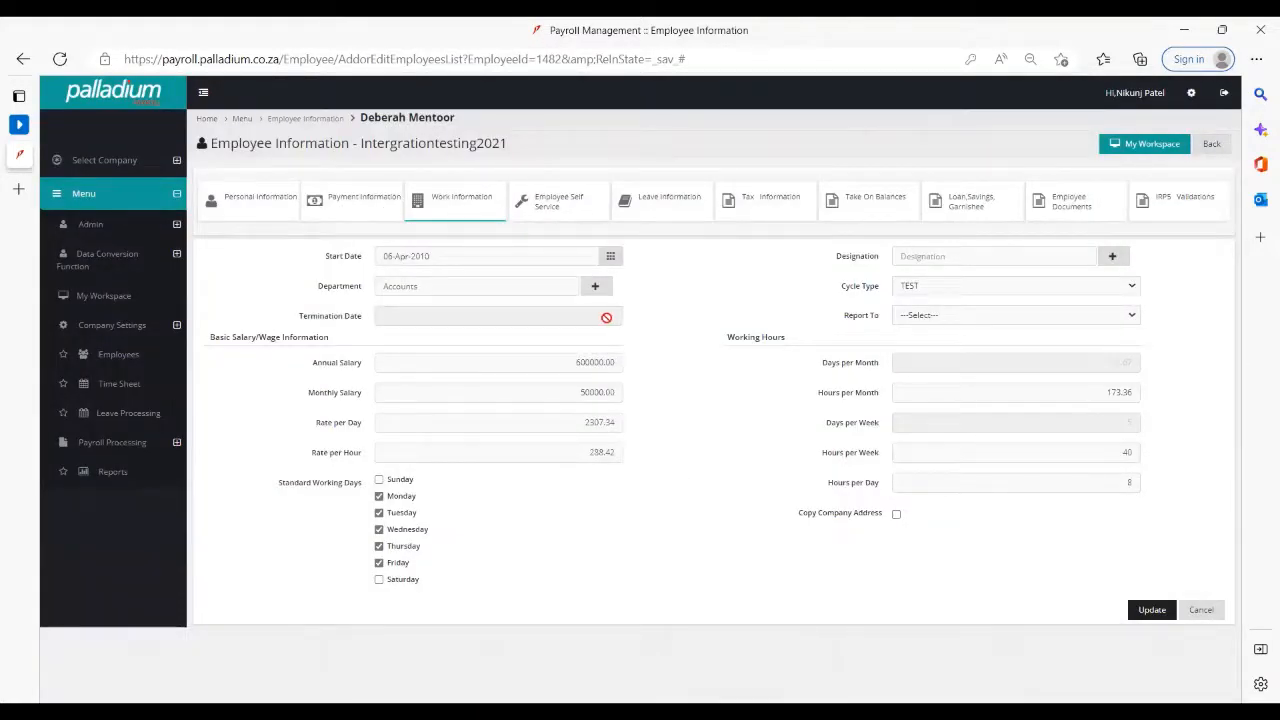
click(462, 255)
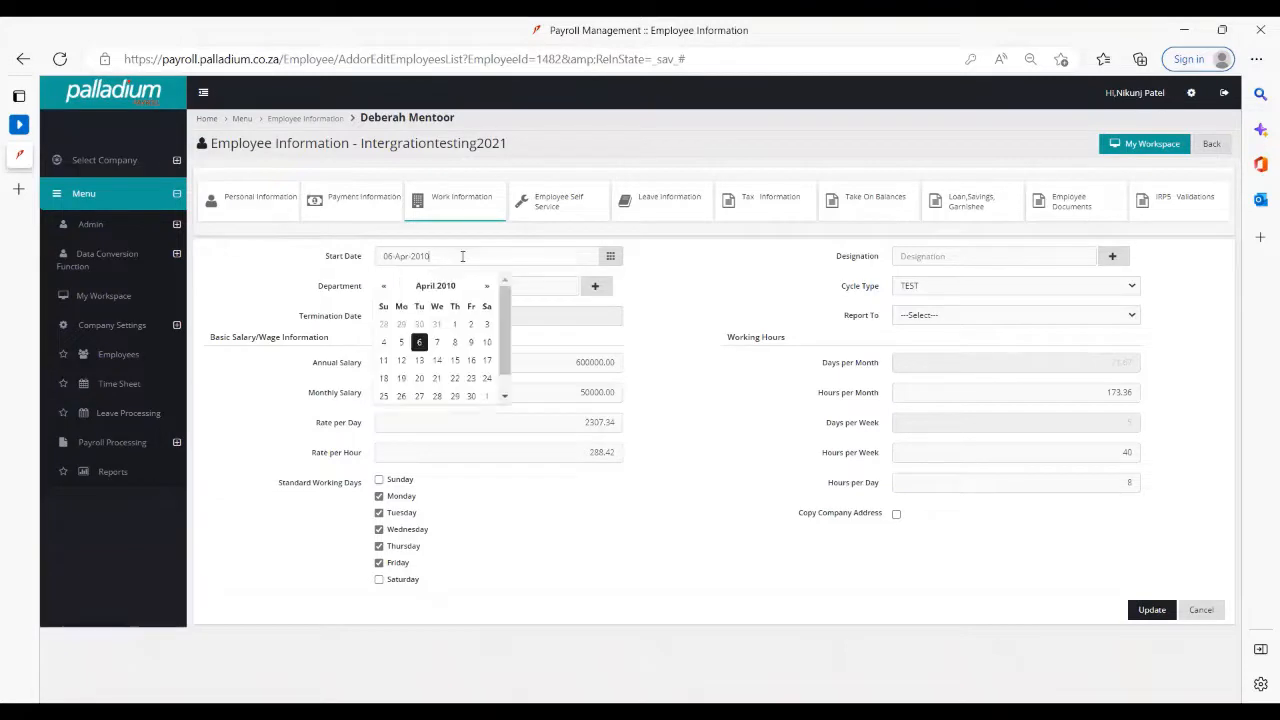
click(940, 290)
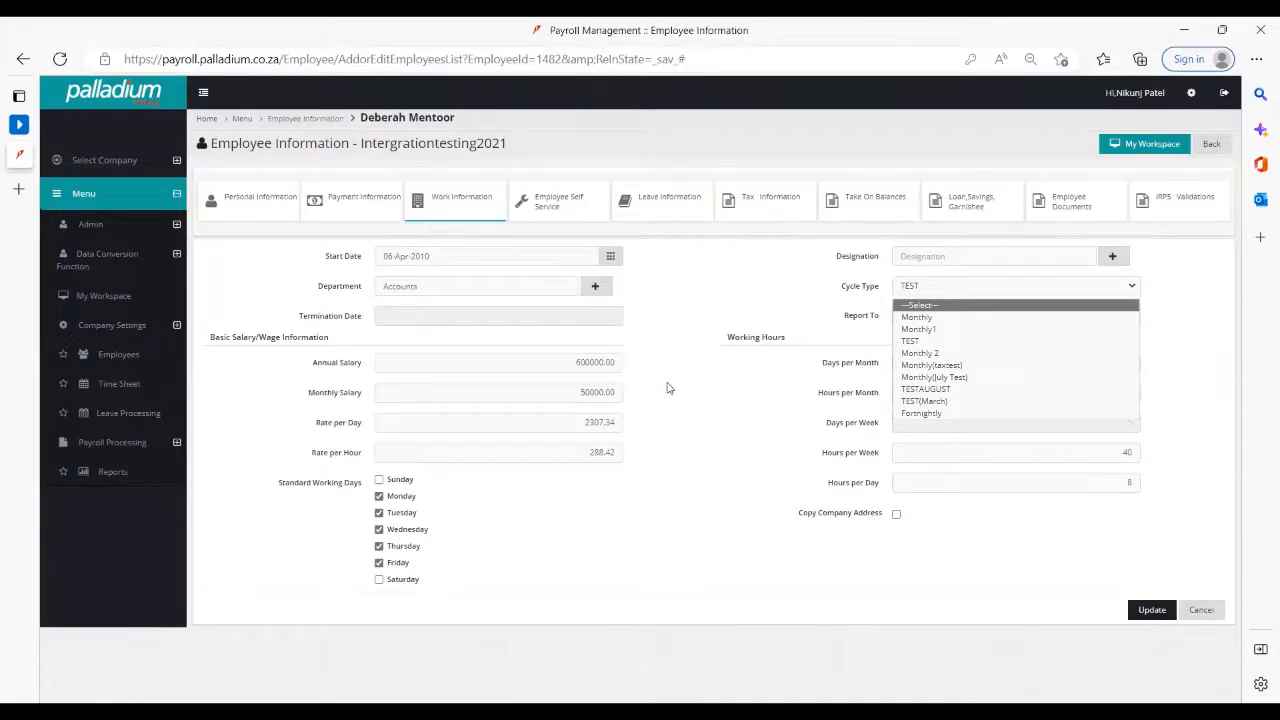
click(669, 388)
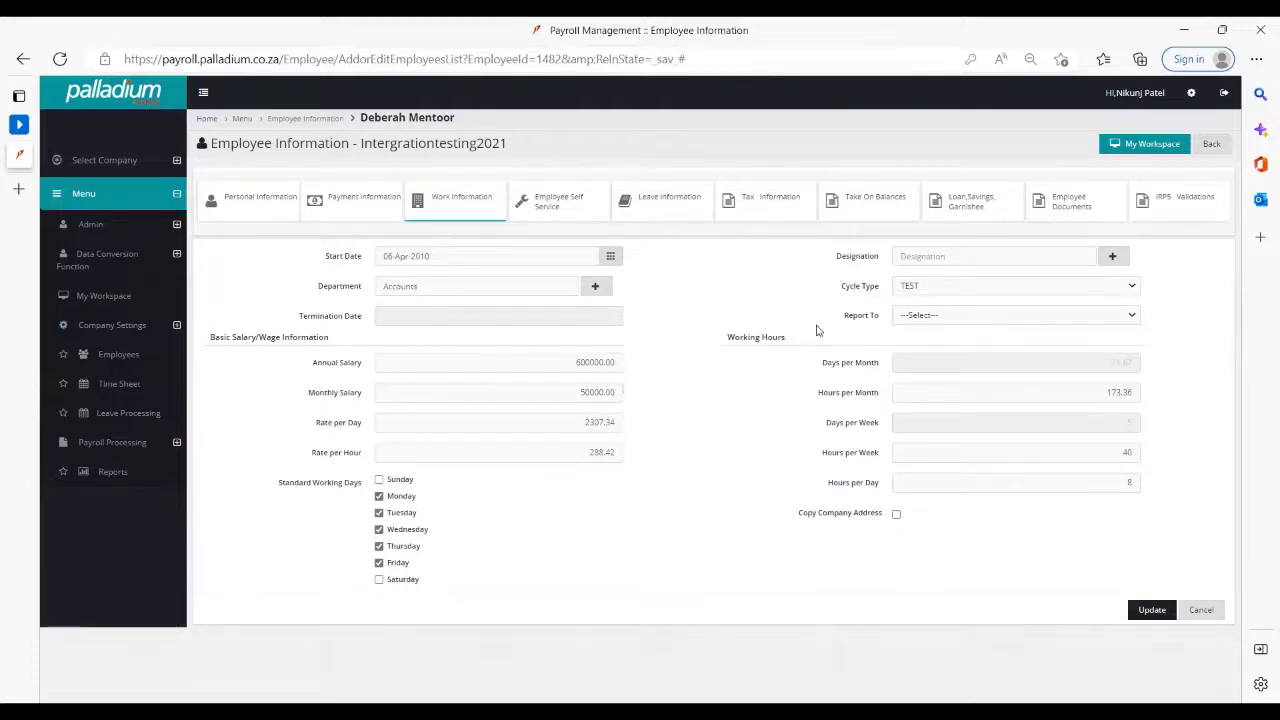
Open Payslip Processing and select the Monthly payroll cycle.
click(160, 447)
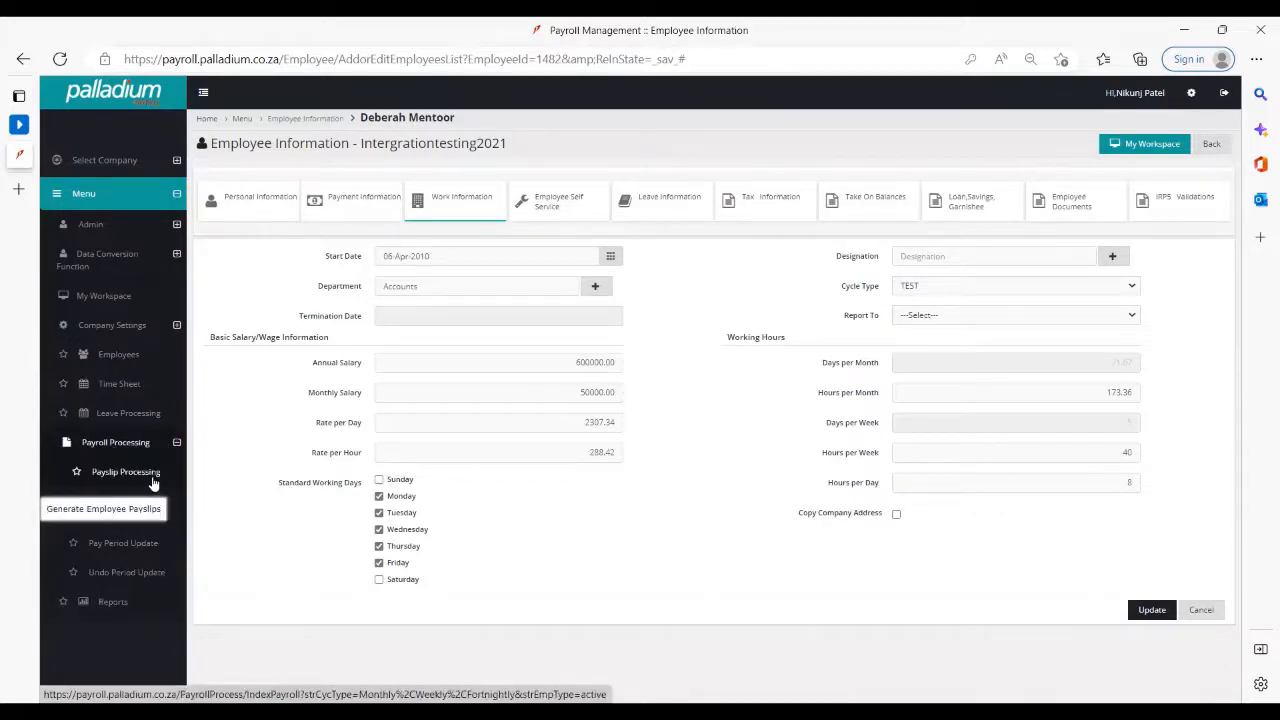
click(141, 476)
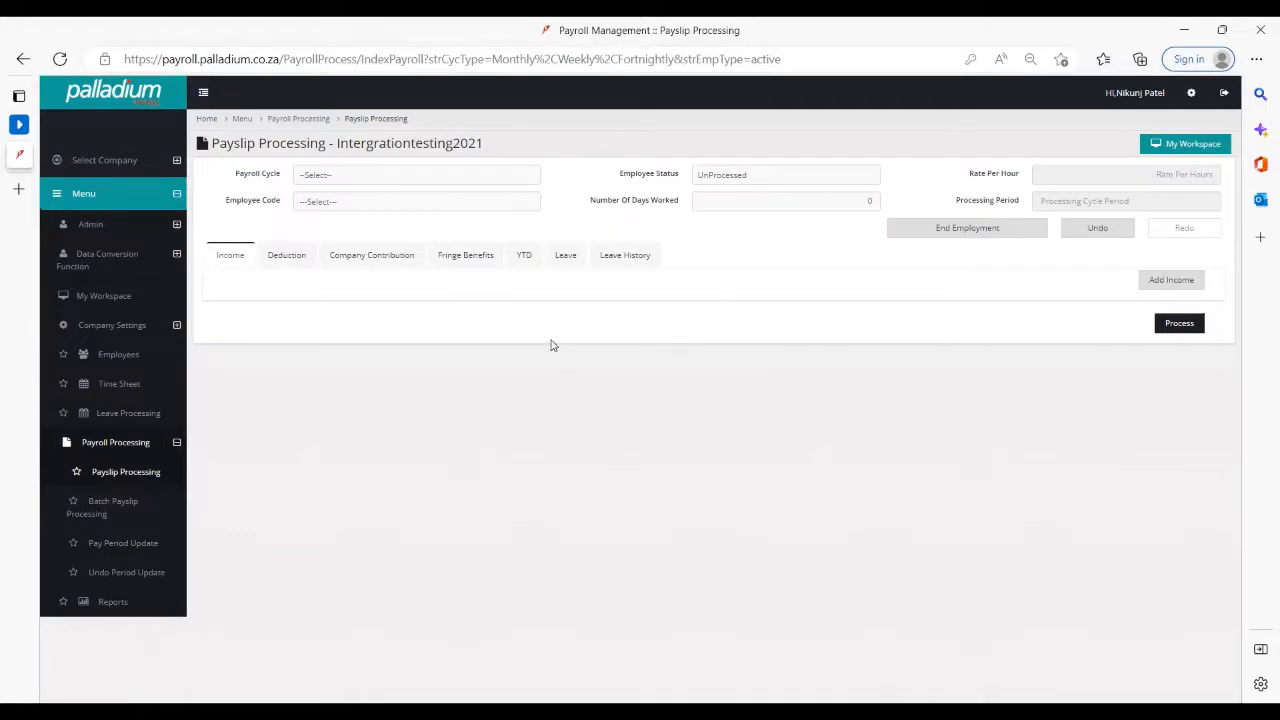
click(409, 179)
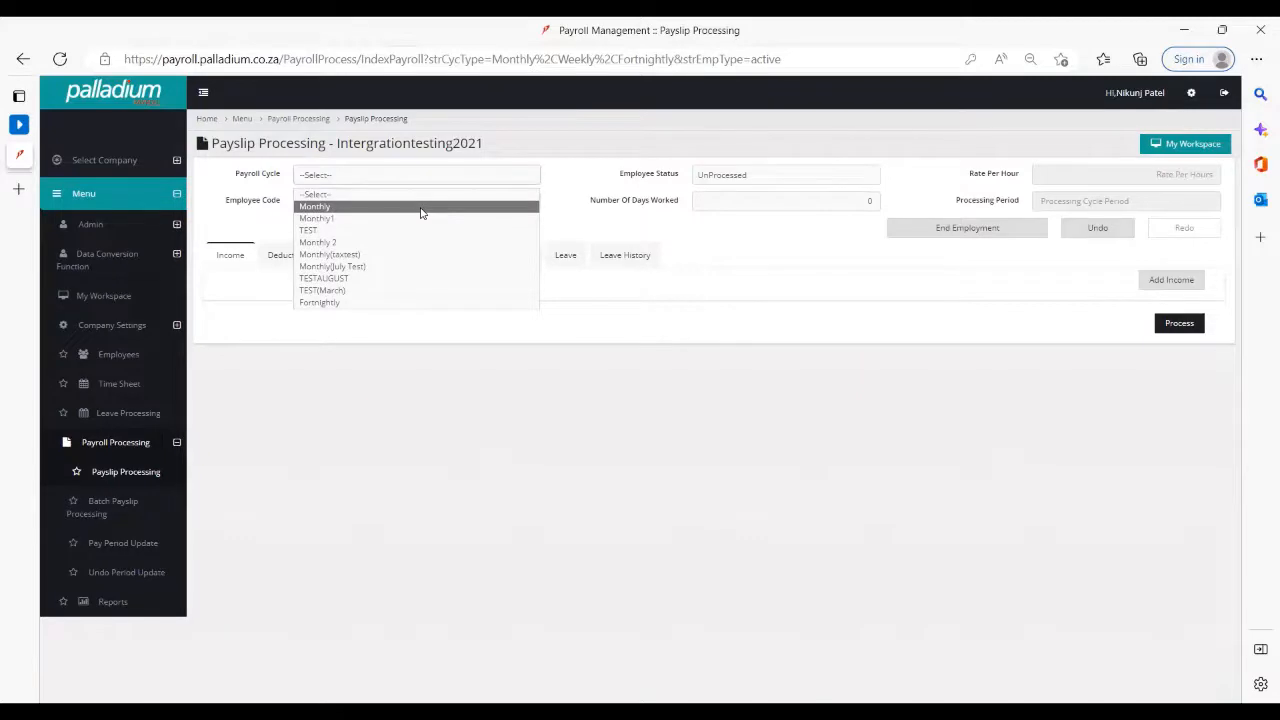
click(421, 207)
Compare the employees available under the UnProcessed and Processed statuses, setting the employee status to Processed.
click(422, 204)
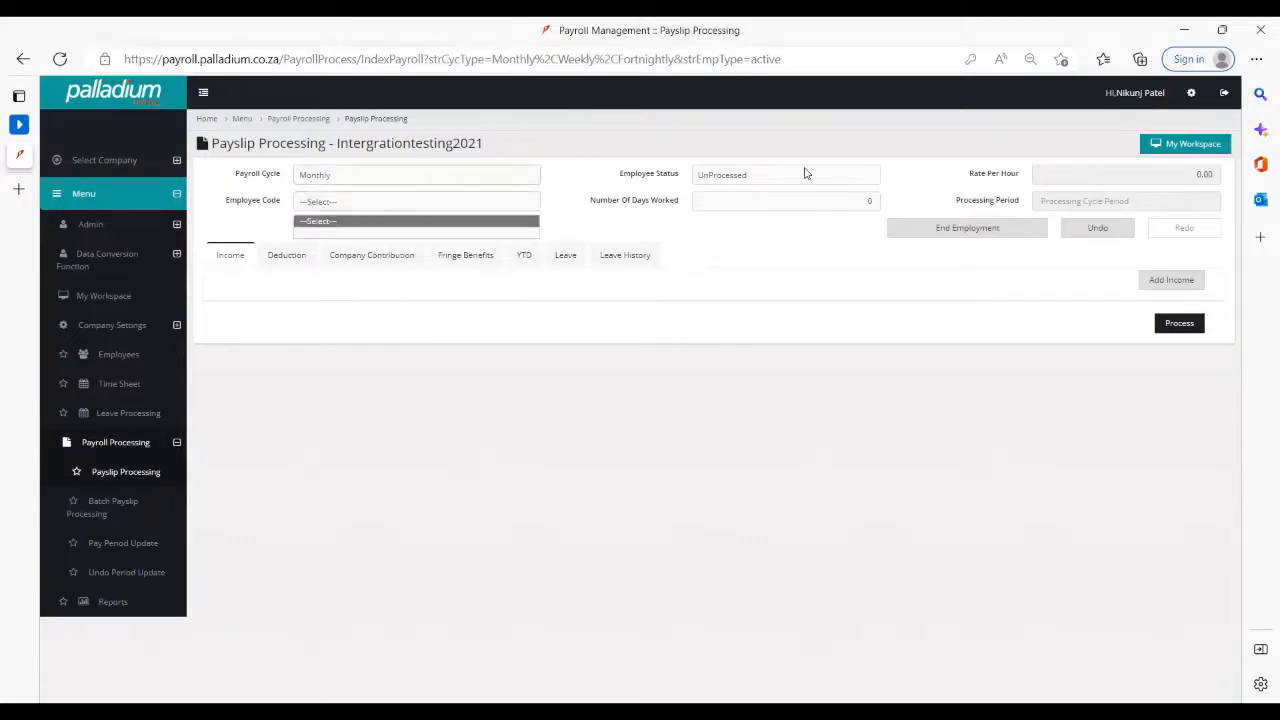
click(778, 178)
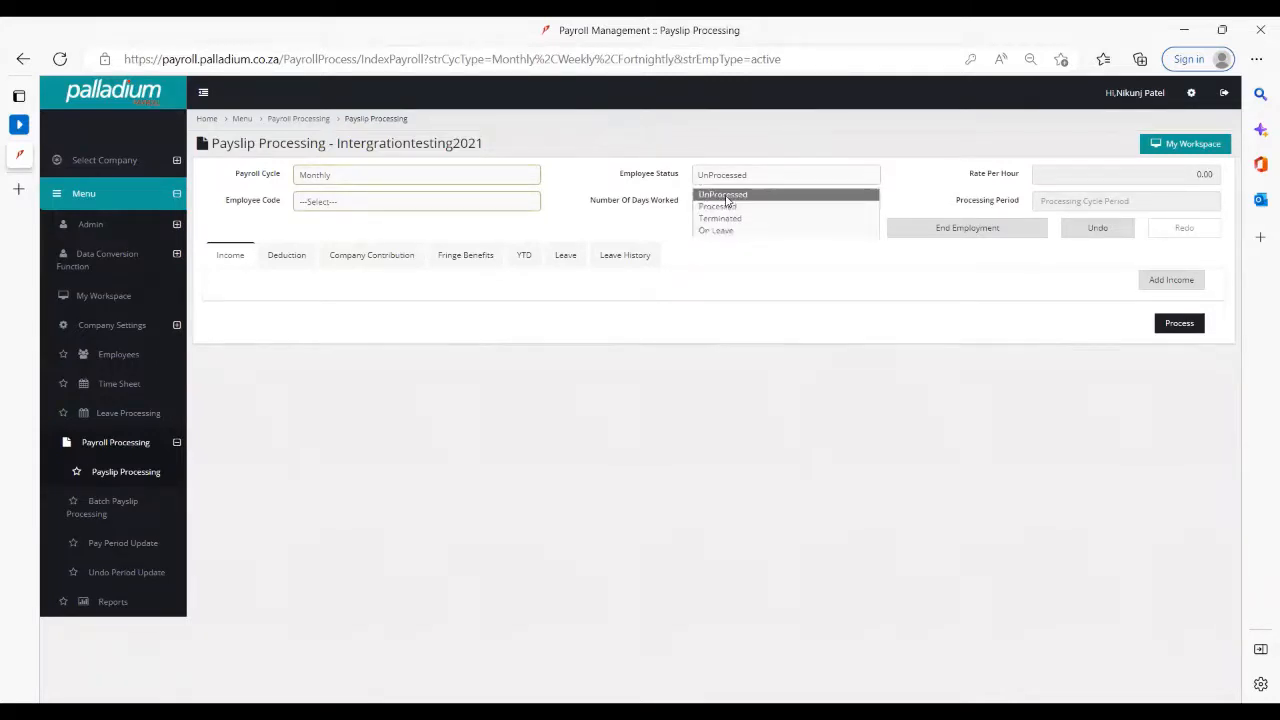
click(506, 204)
click(506, 204)
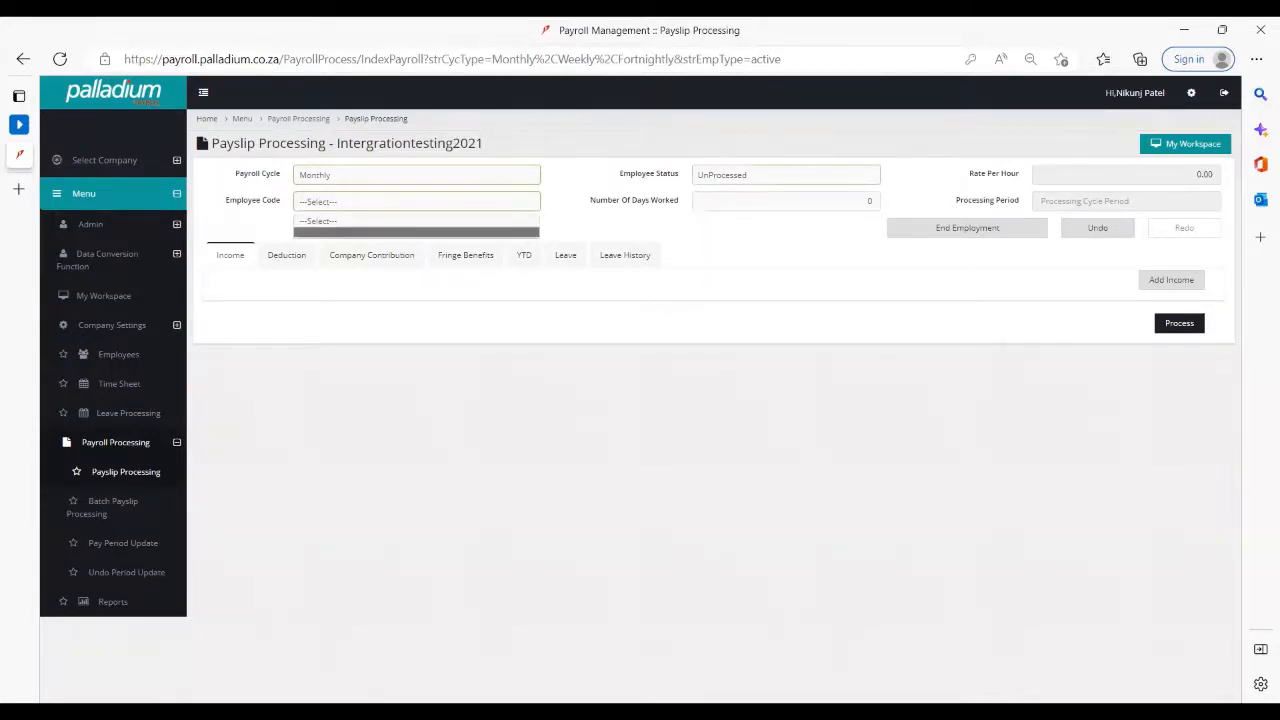
click(756, 178)
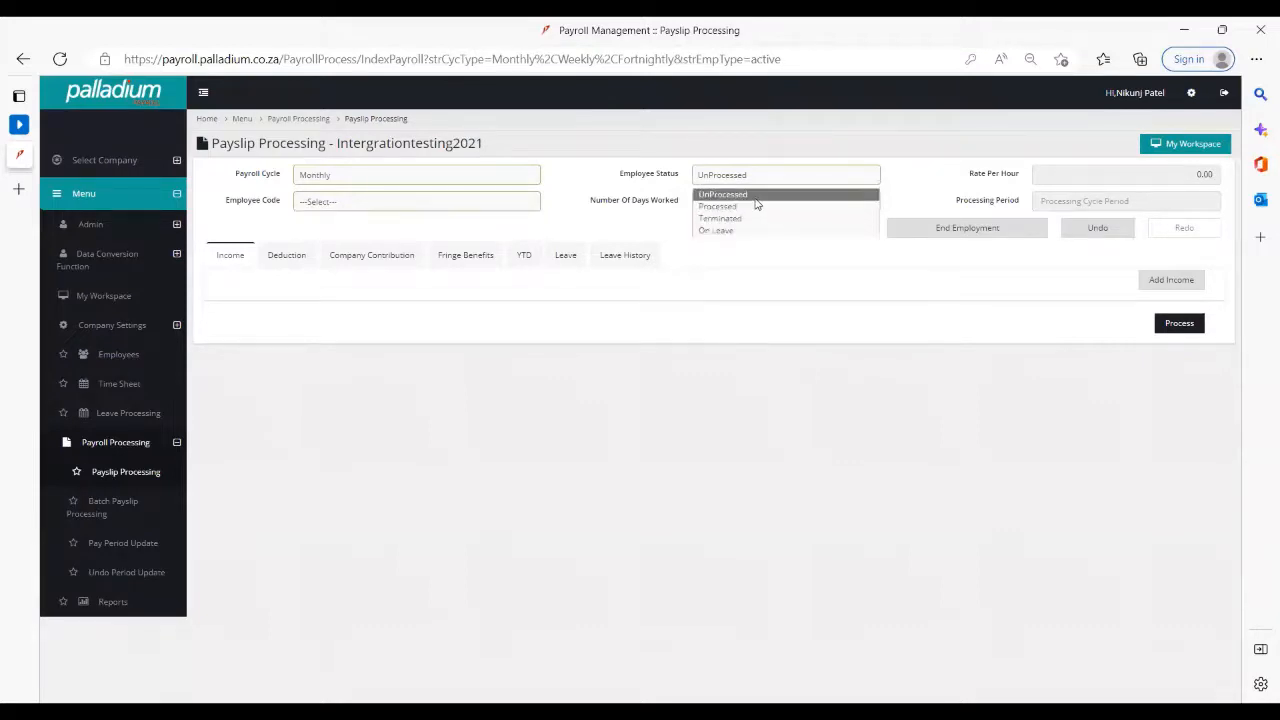
click(750, 176)
click(749, 175)
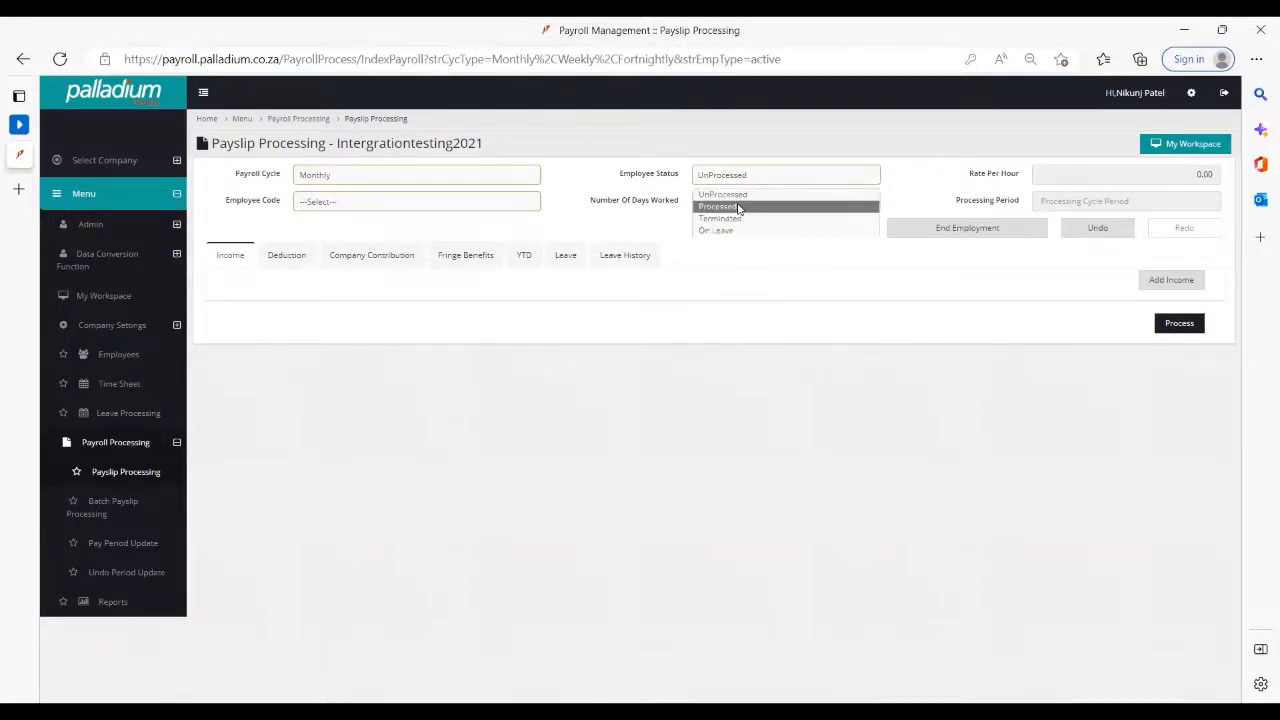
click(738, 208)
click(511, 205)
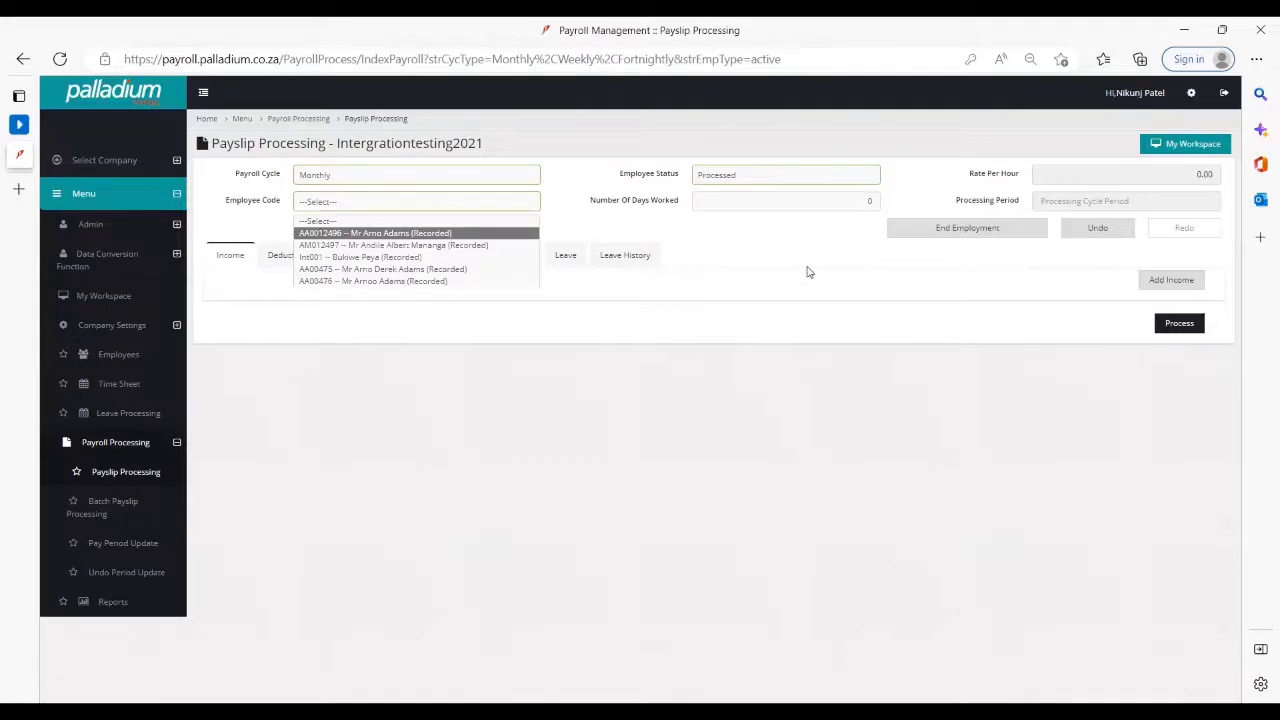
click(211, 303)
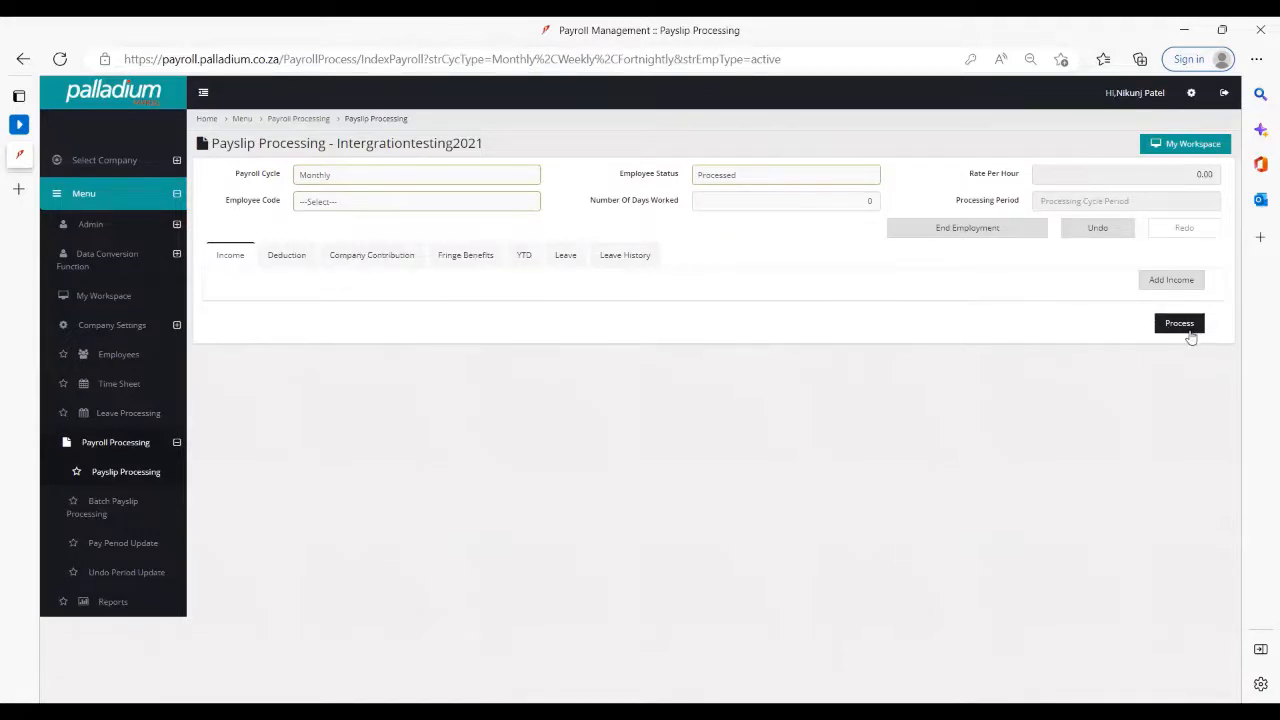
Keep the Processed employee status and load the payslip of the first employee in the employee code list.
click(795, 180)
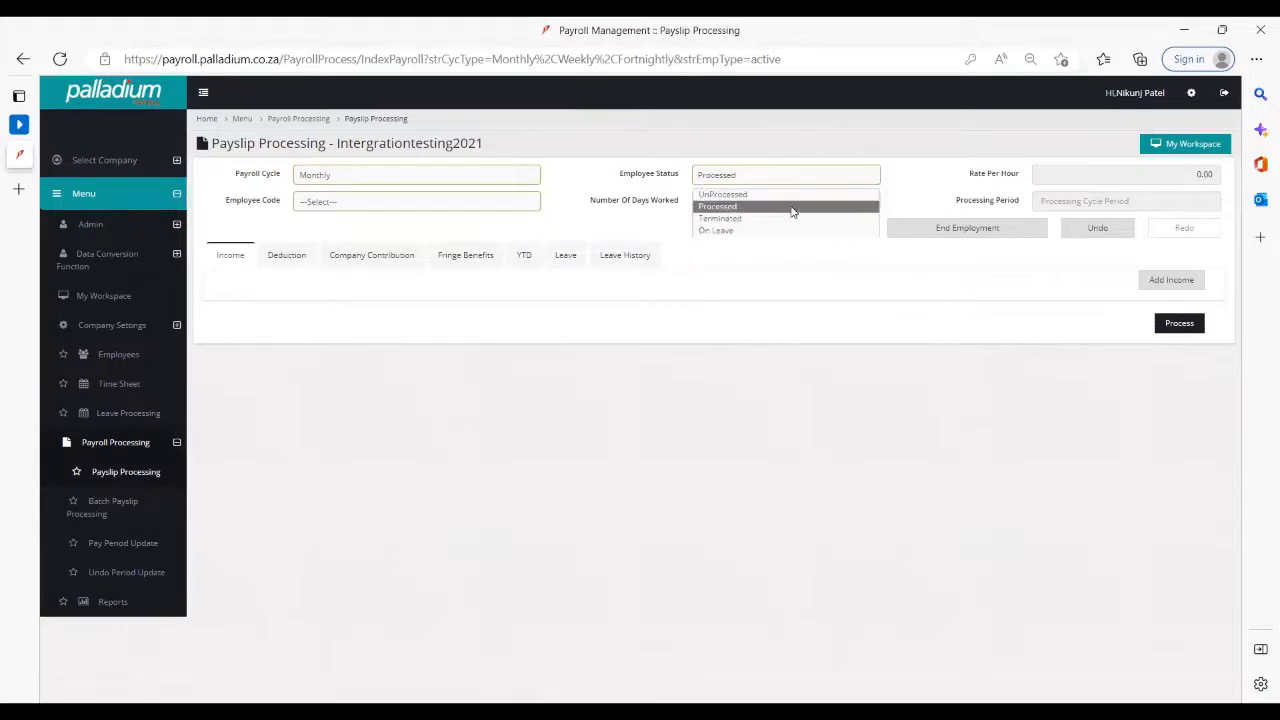
click(792, 208)
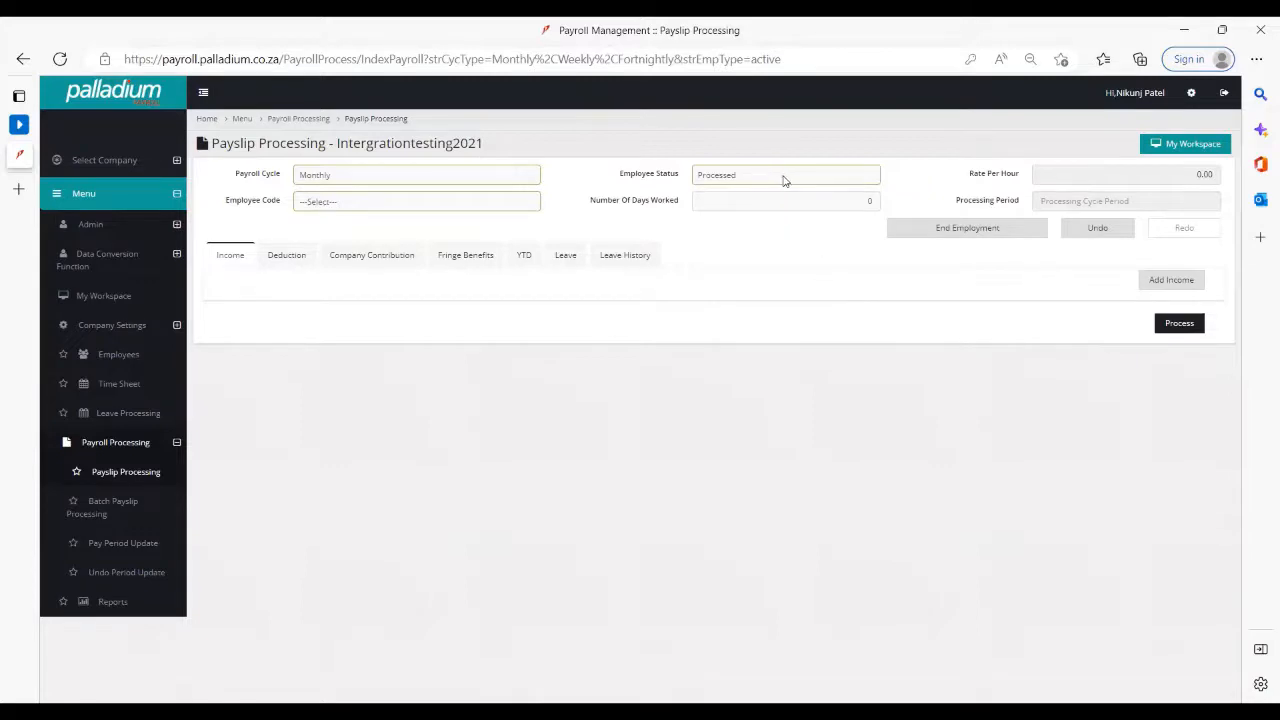
click(785, 178)
click(778, 208)
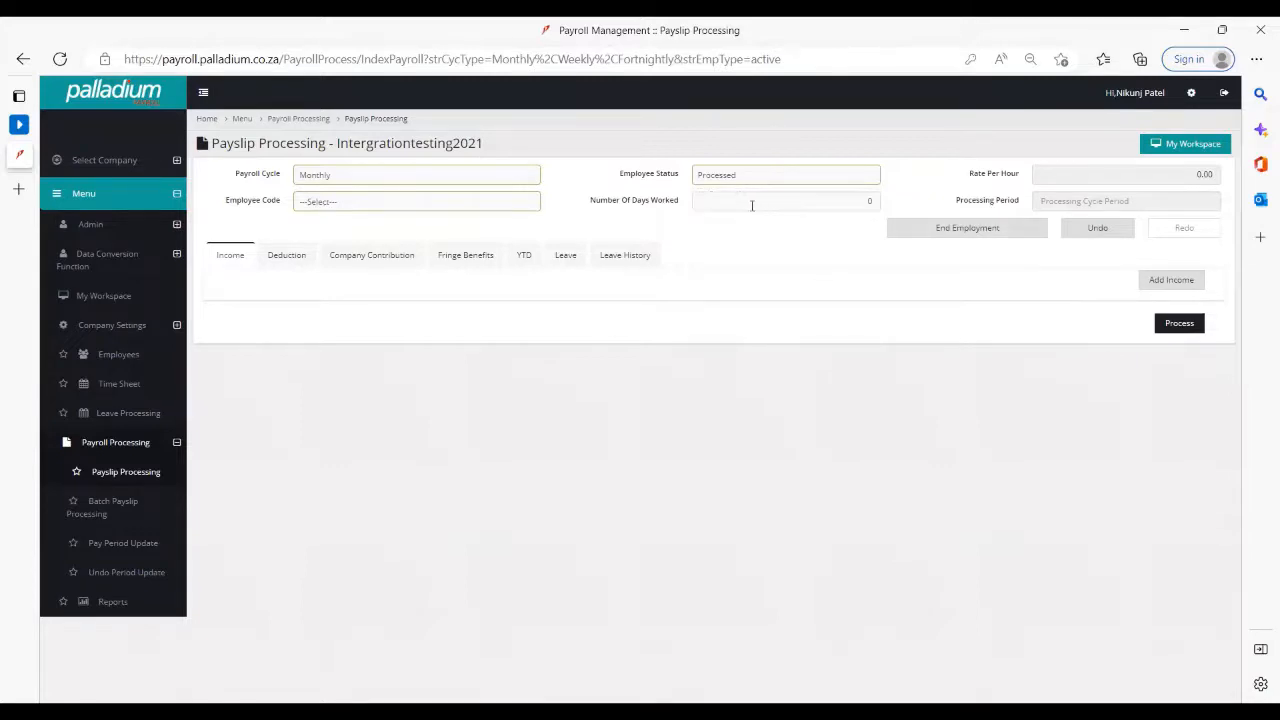
click(523, 208)
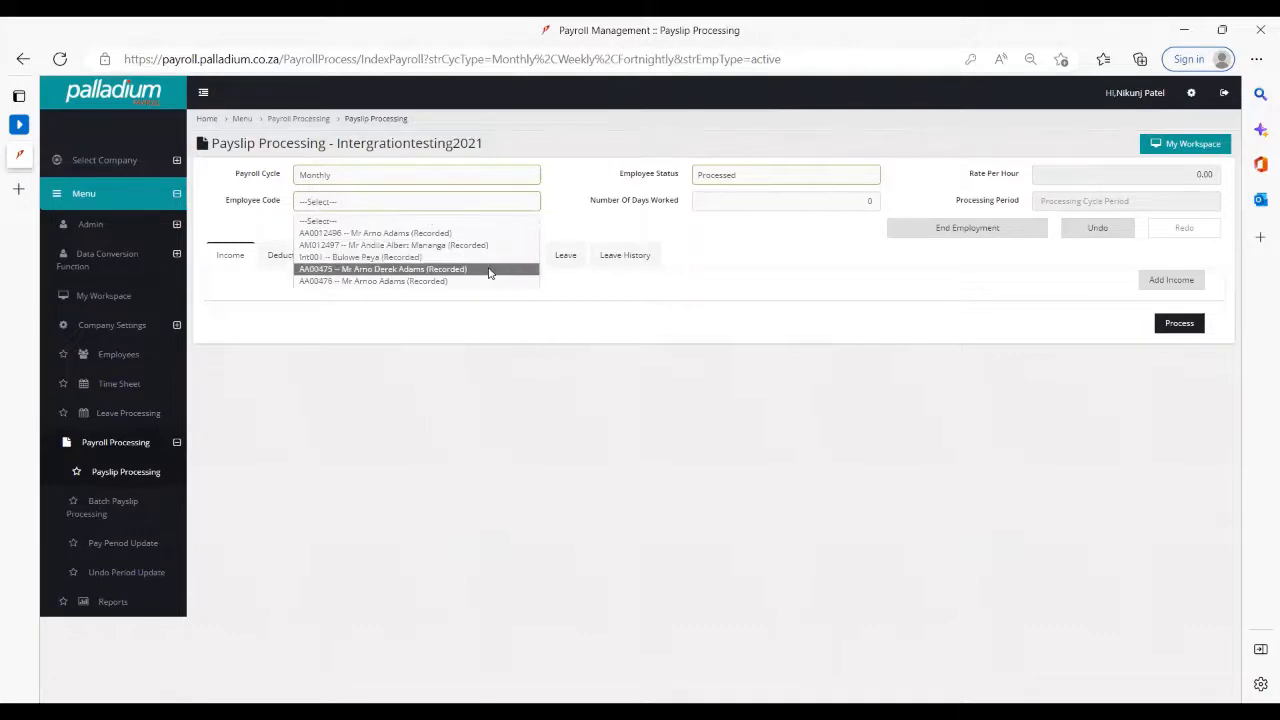
click(573, 260)
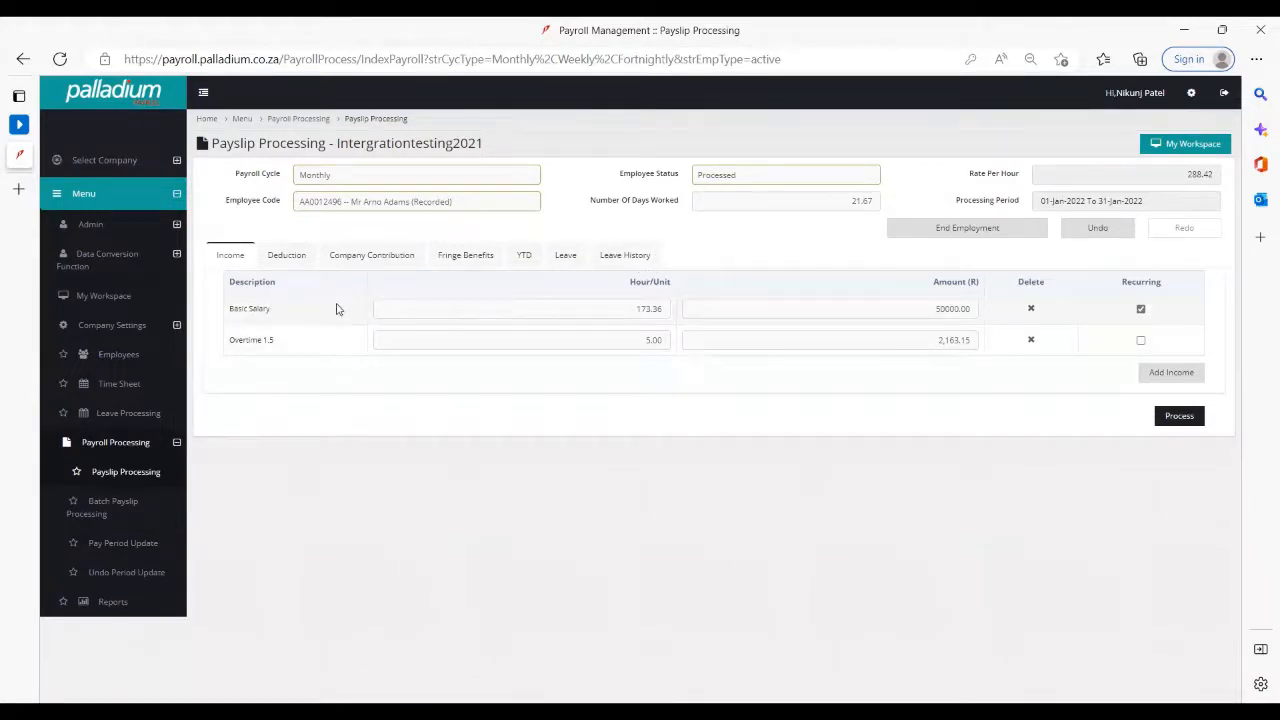
Review the payslip's income, deductions and company contributions, including Basic Salary, PAYE, UIF and SDL.
click(287, 257)
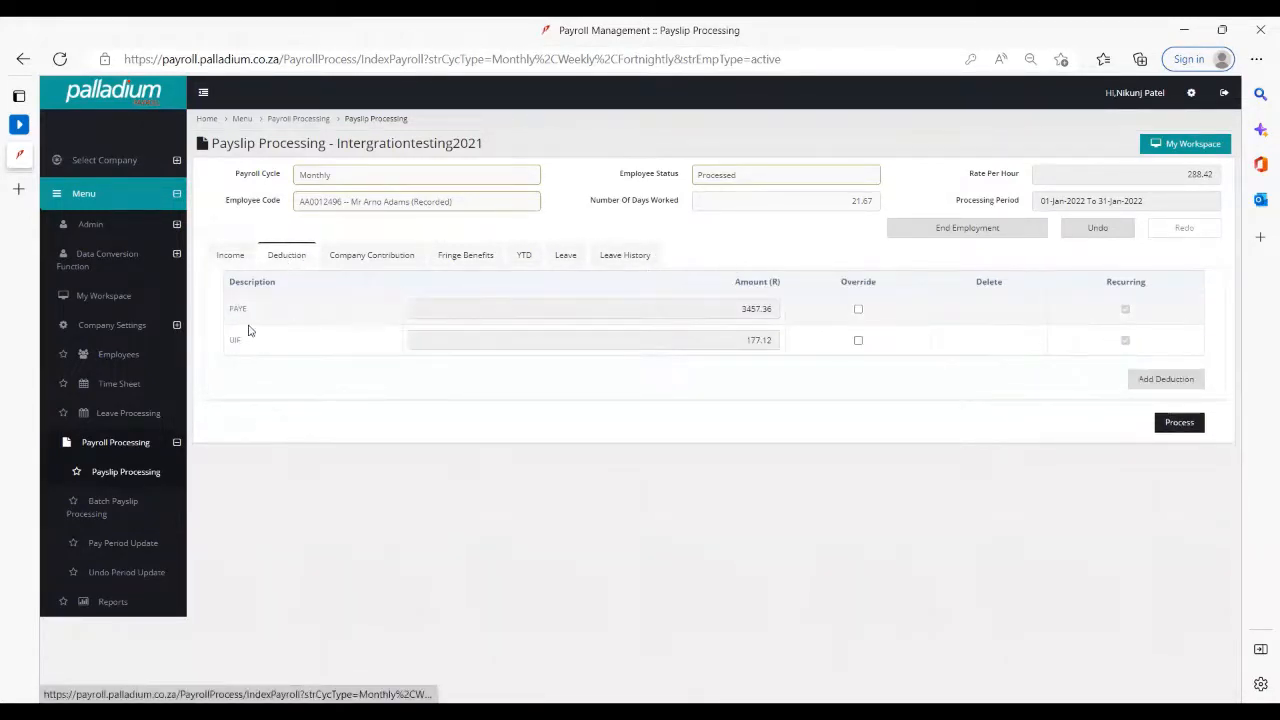
click(365, 257)
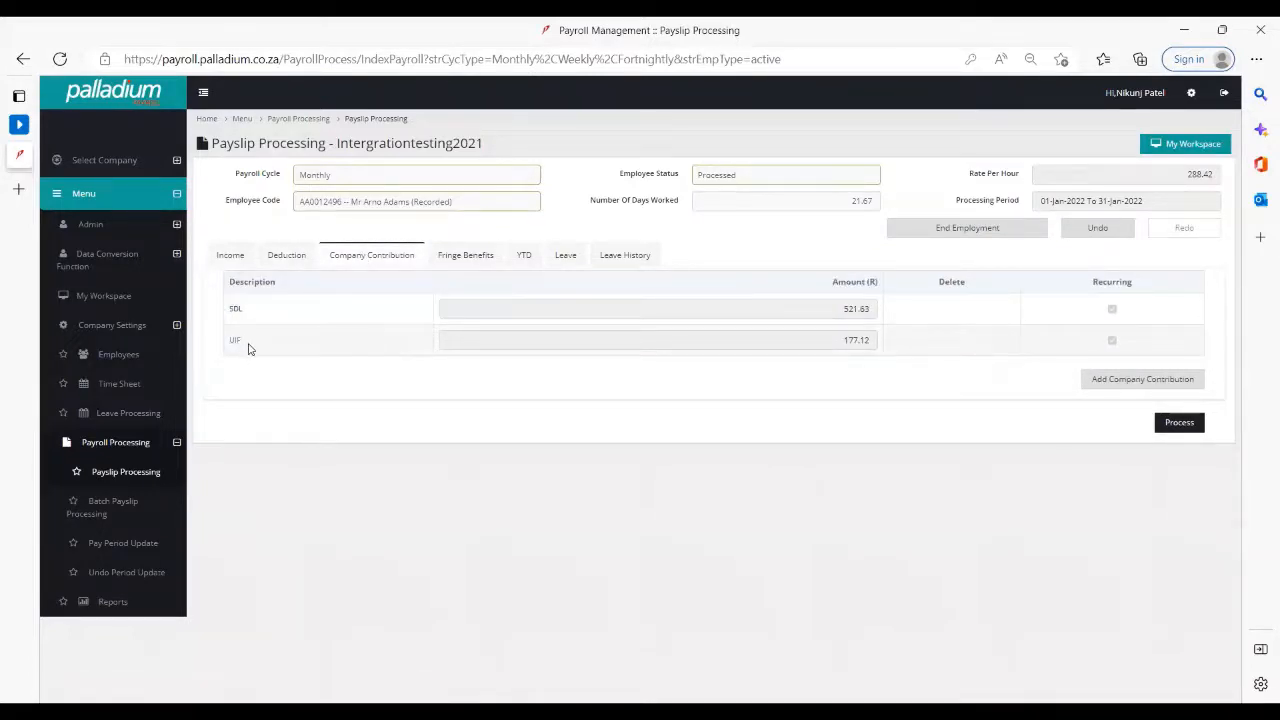
click(241, 261)
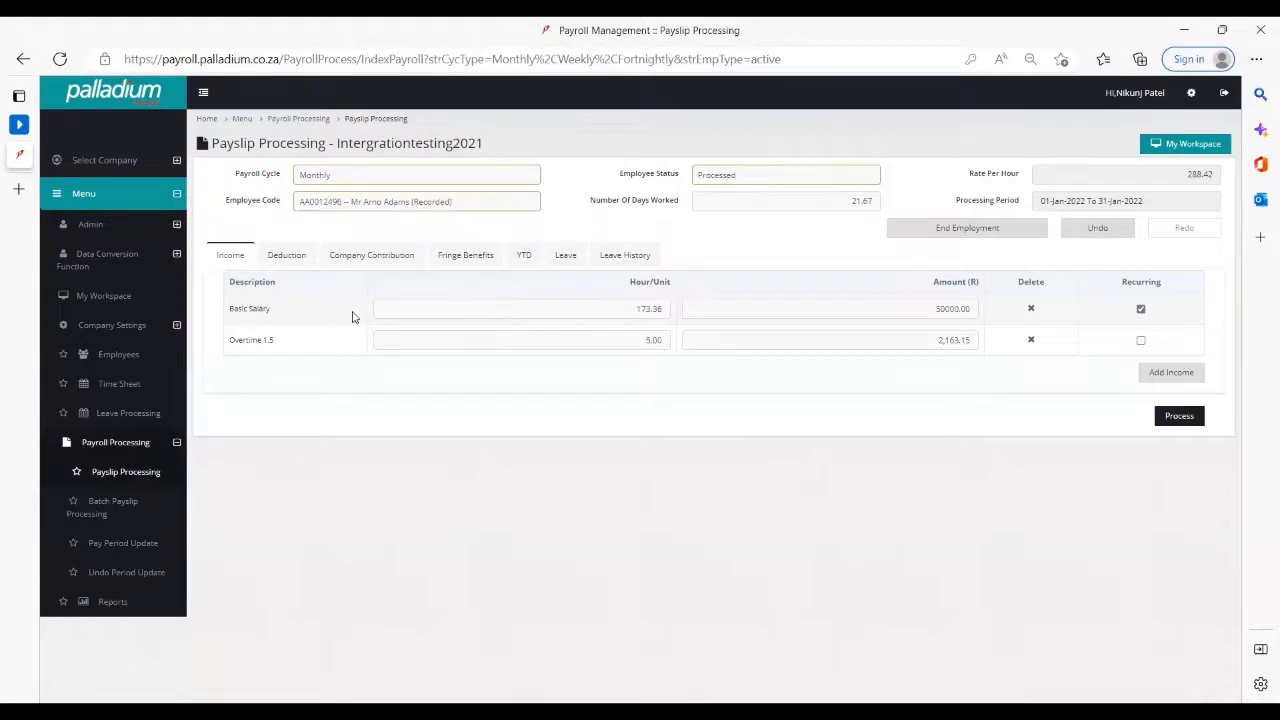
drag(934, 308, 990, 307)
click(286, 254)
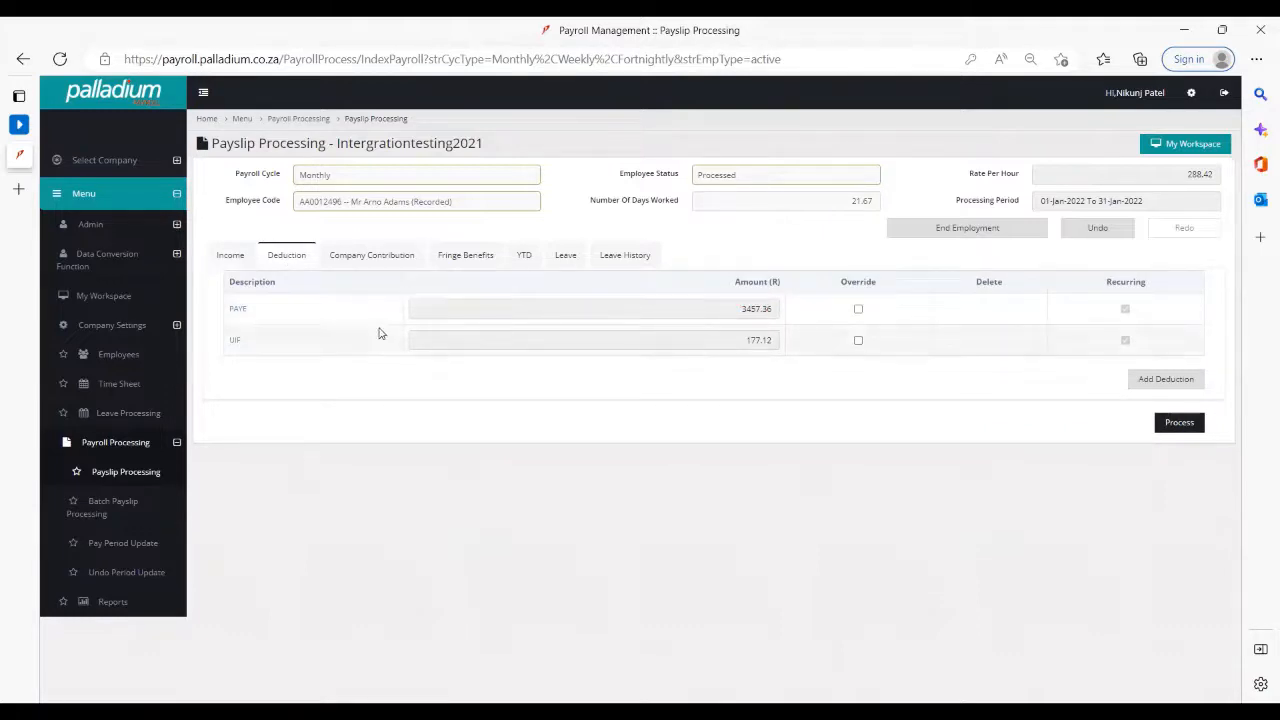
click(387, 256)
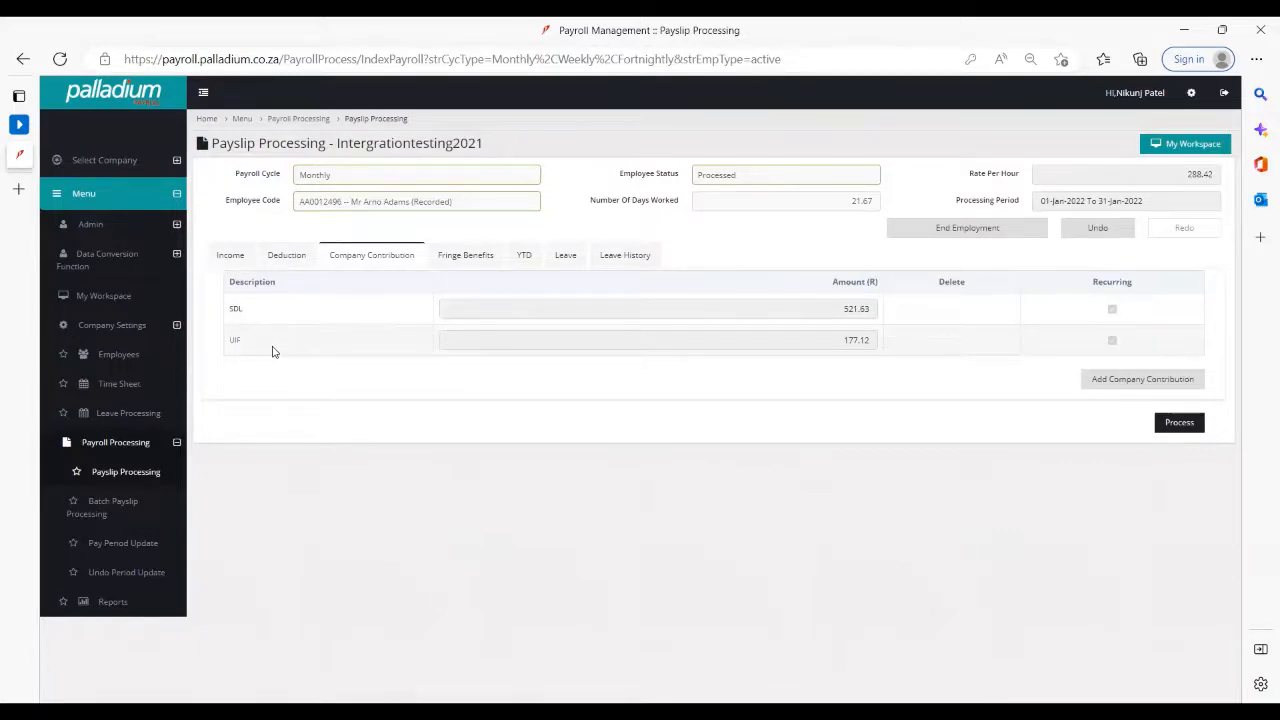
Go back through the payslip's deductions to its income, and examine the income types available to add without adding any.
click(284, 258)
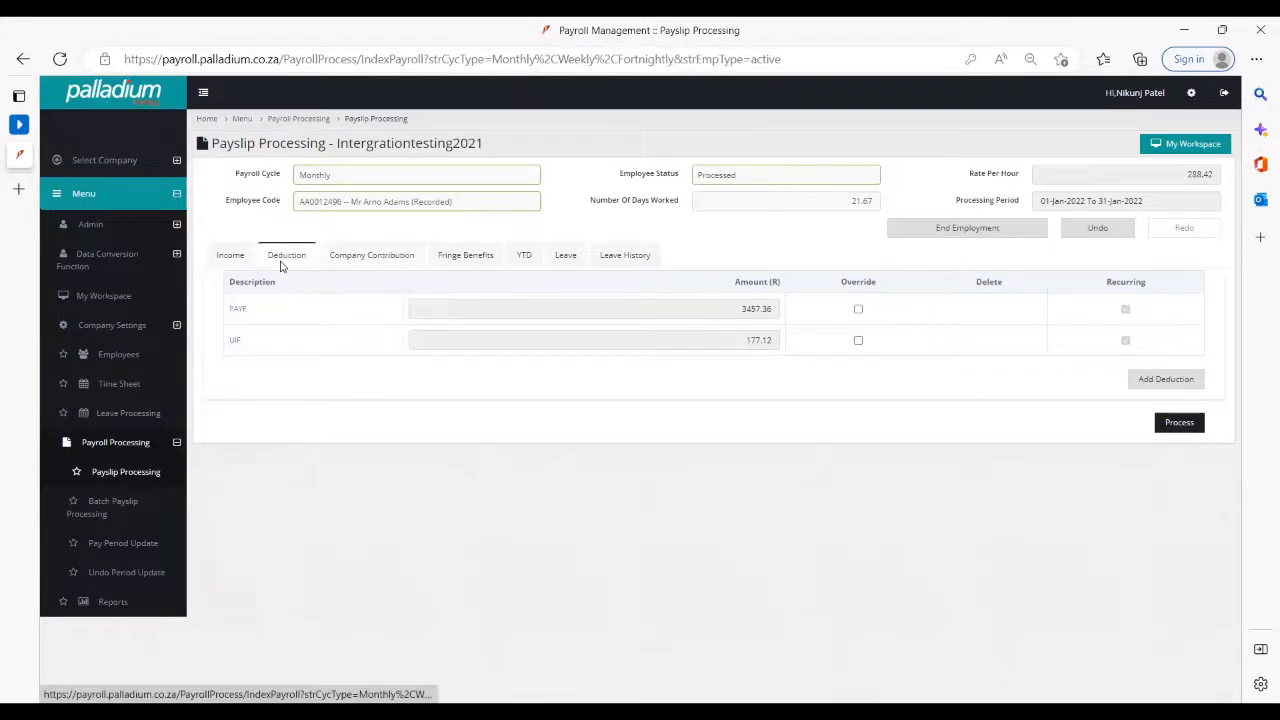
click(236, 257)
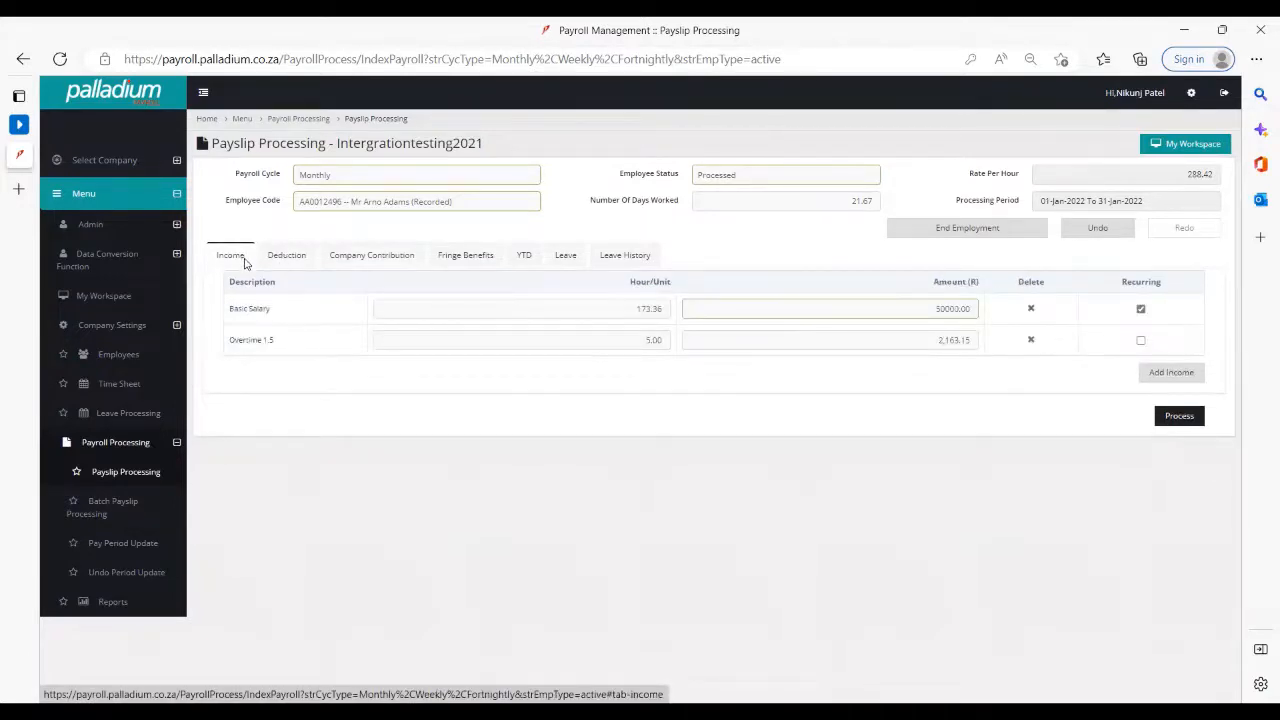
click(1173, 374)
scroll(428, 300, down, 3)
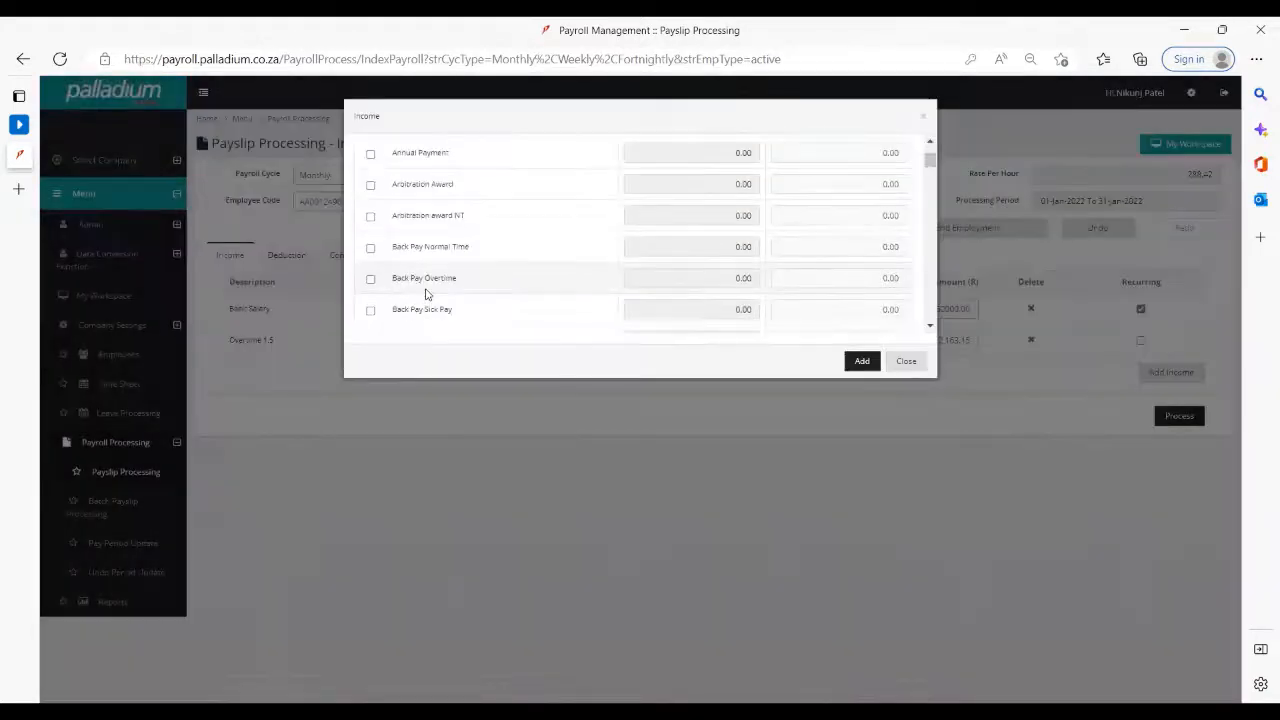
scroll(430, 303, down, 10)
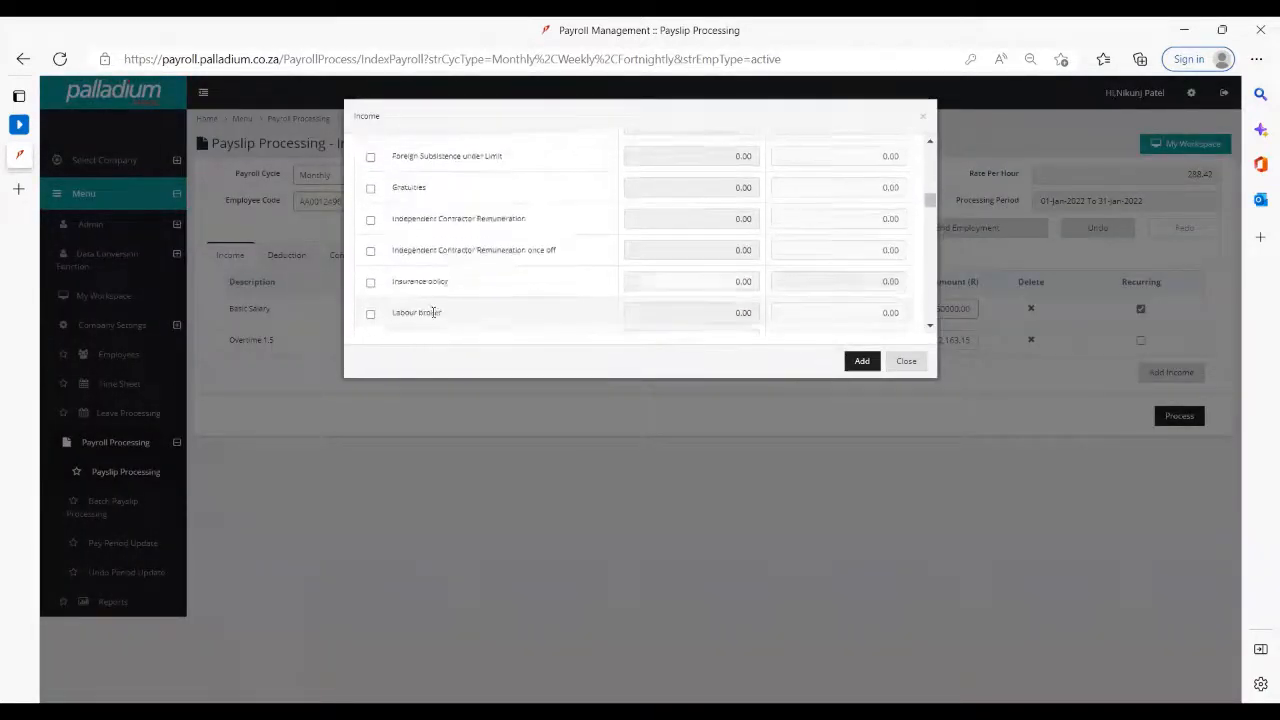
scroll(435, 316, down, 10)
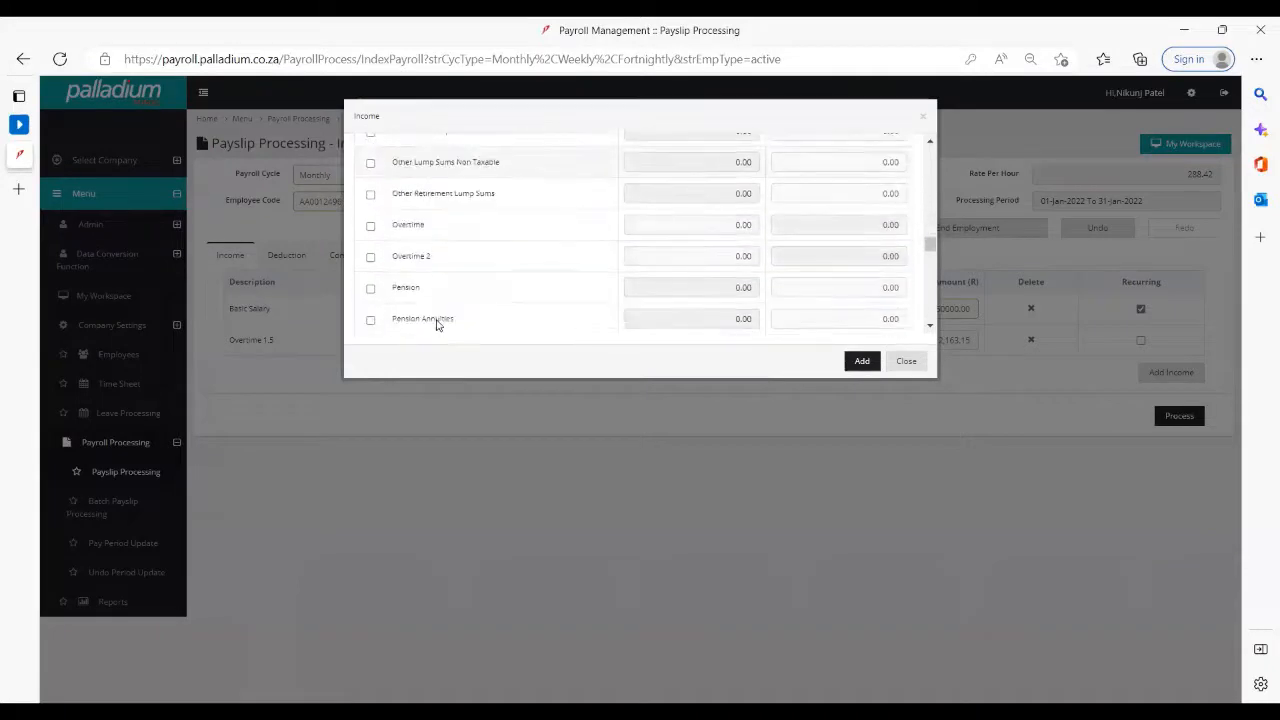
scroll(441, 313, up, 12)
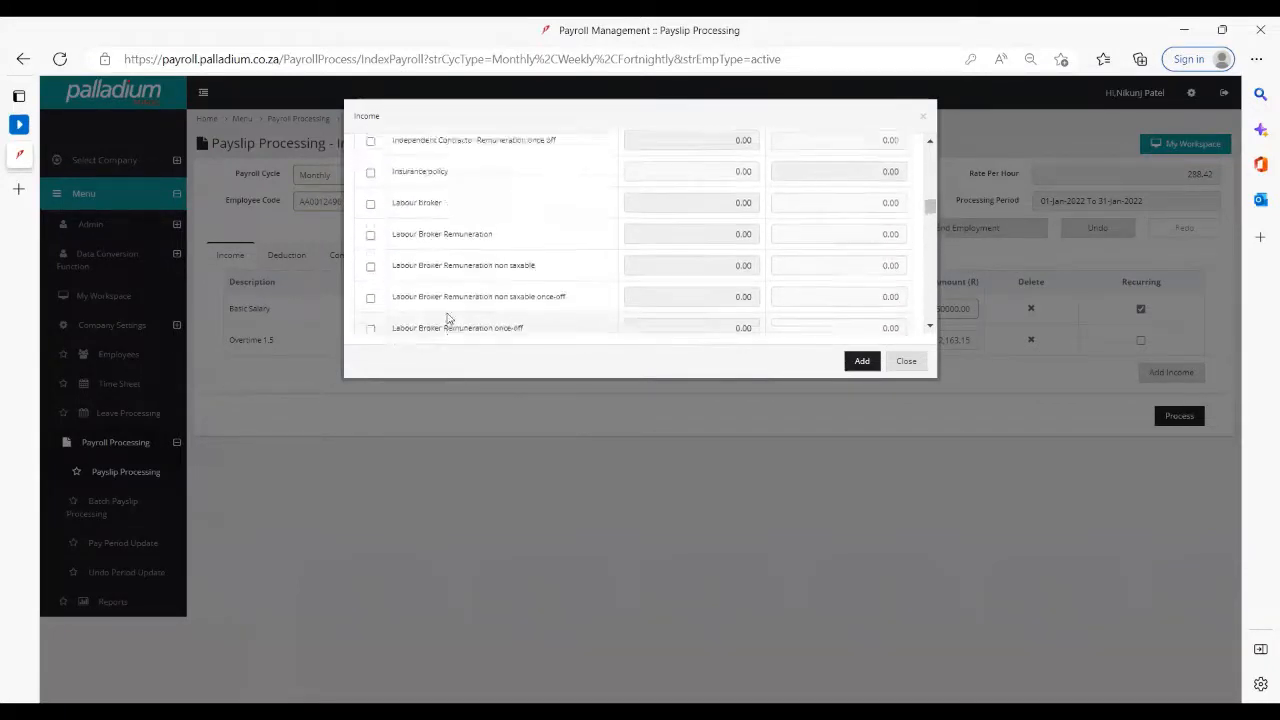
scroll(447, 316, up, 10)
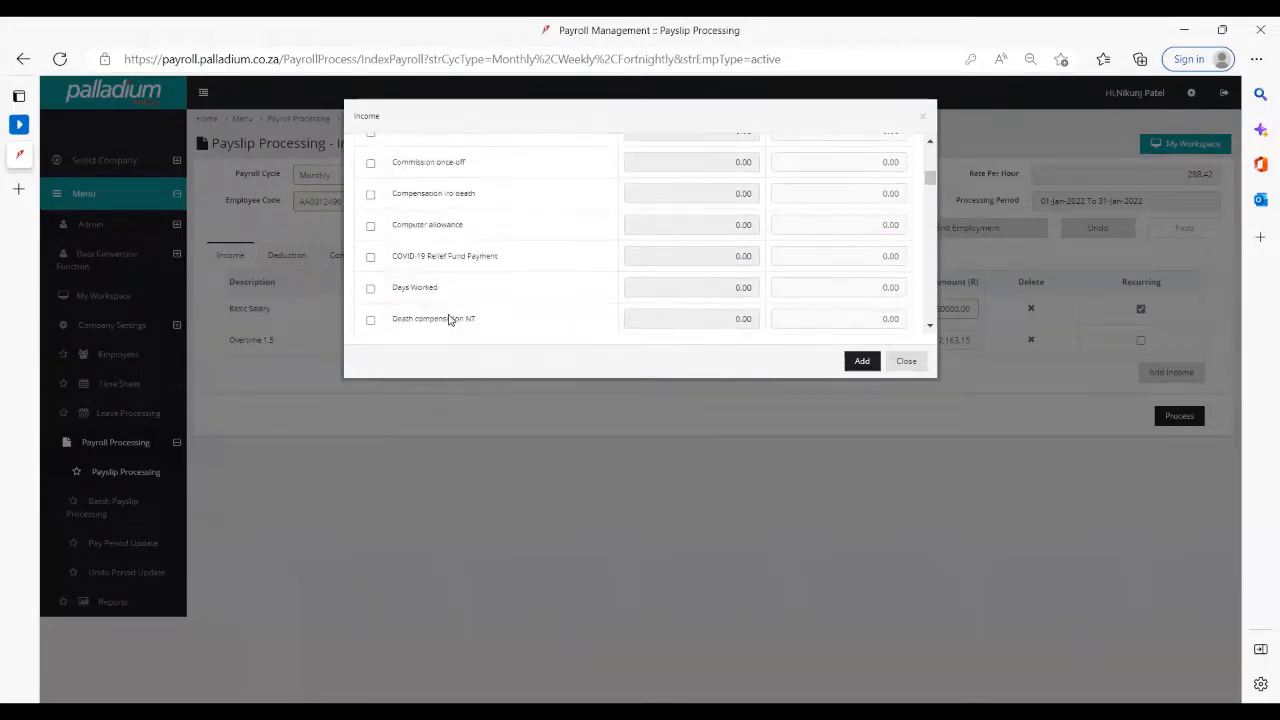
click(906, 362)
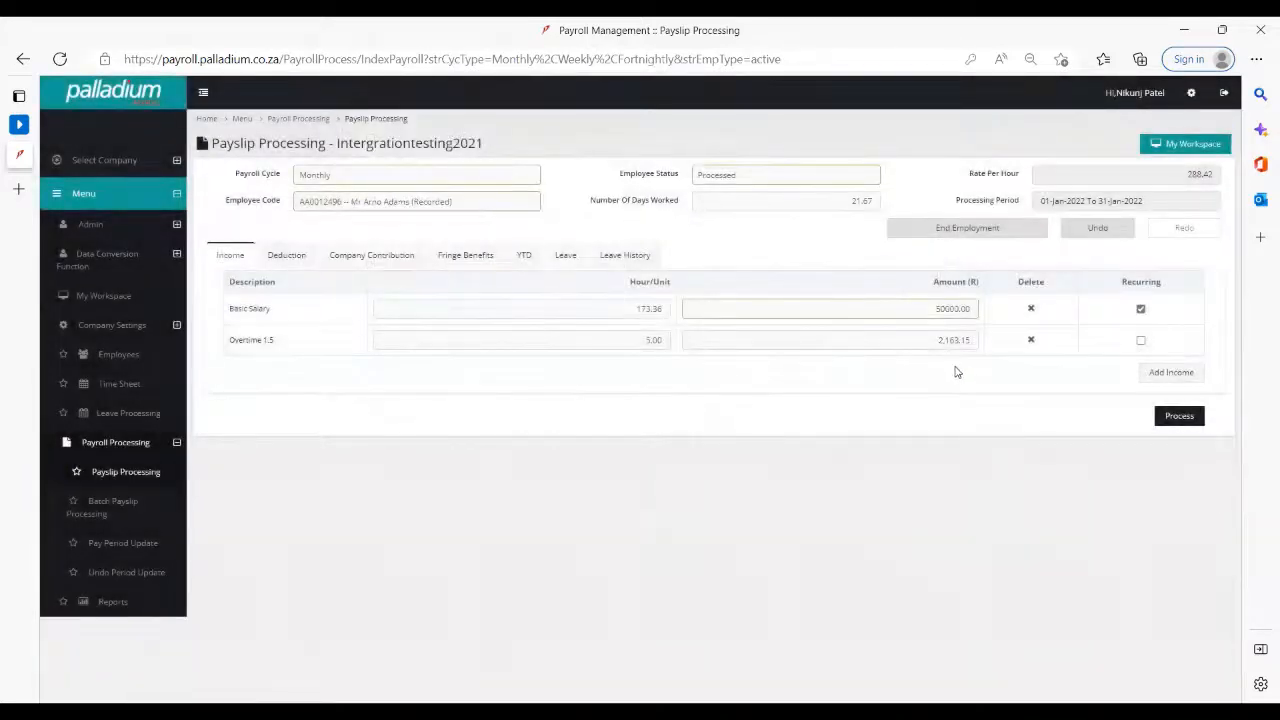
Mark the Overtime 1.5 income as recurring and set its hours to 8.
click(1141, 342)
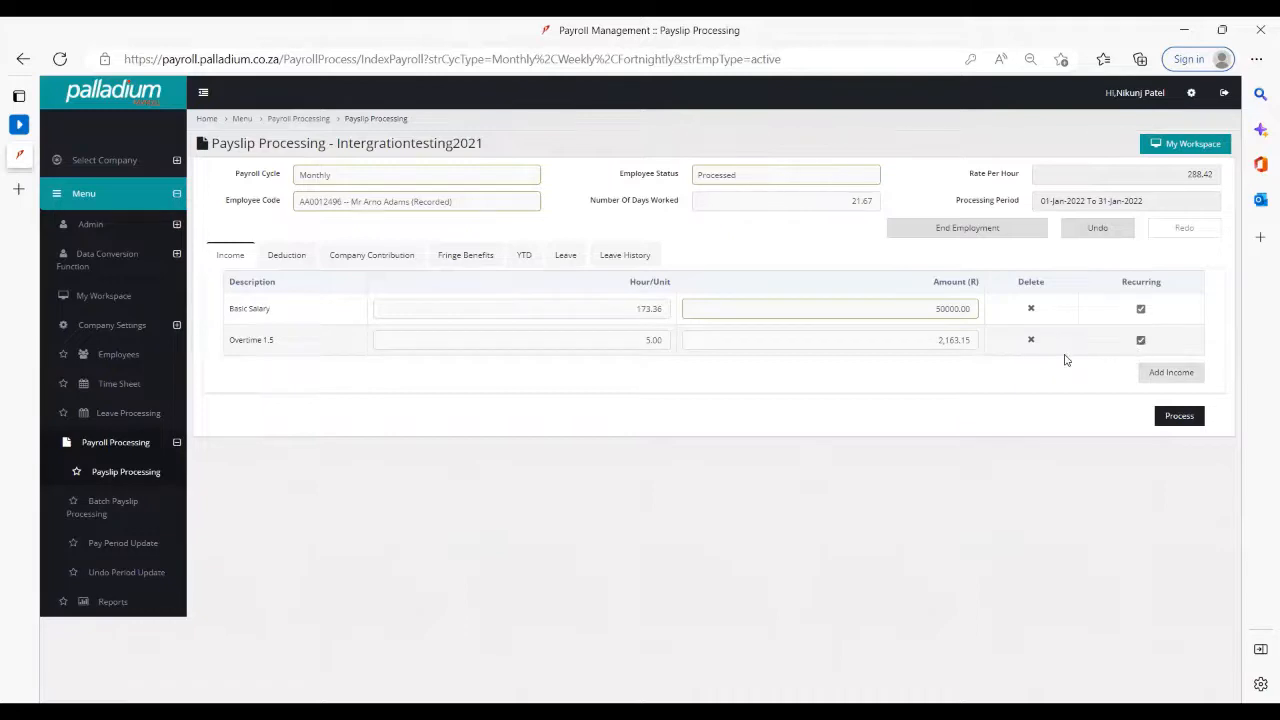
double_click(656, 340)
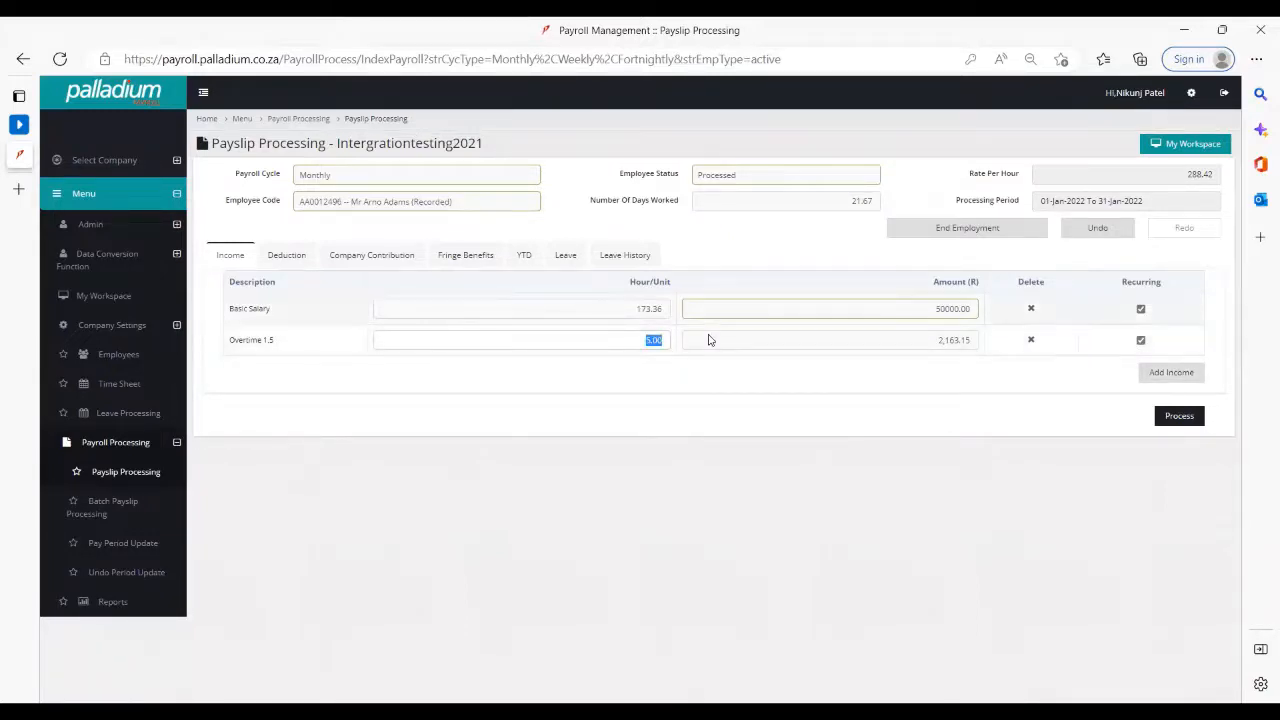
text(5)
key(BackSpace)
text(8)
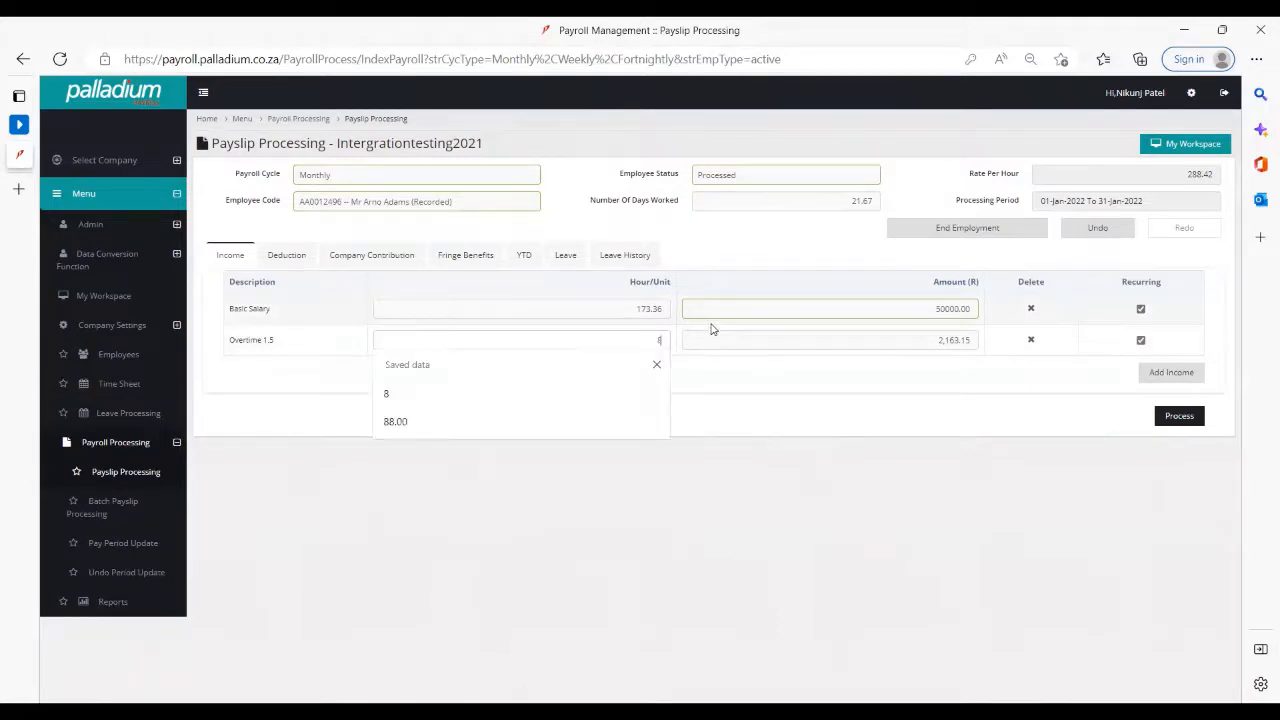
click(712, 329)
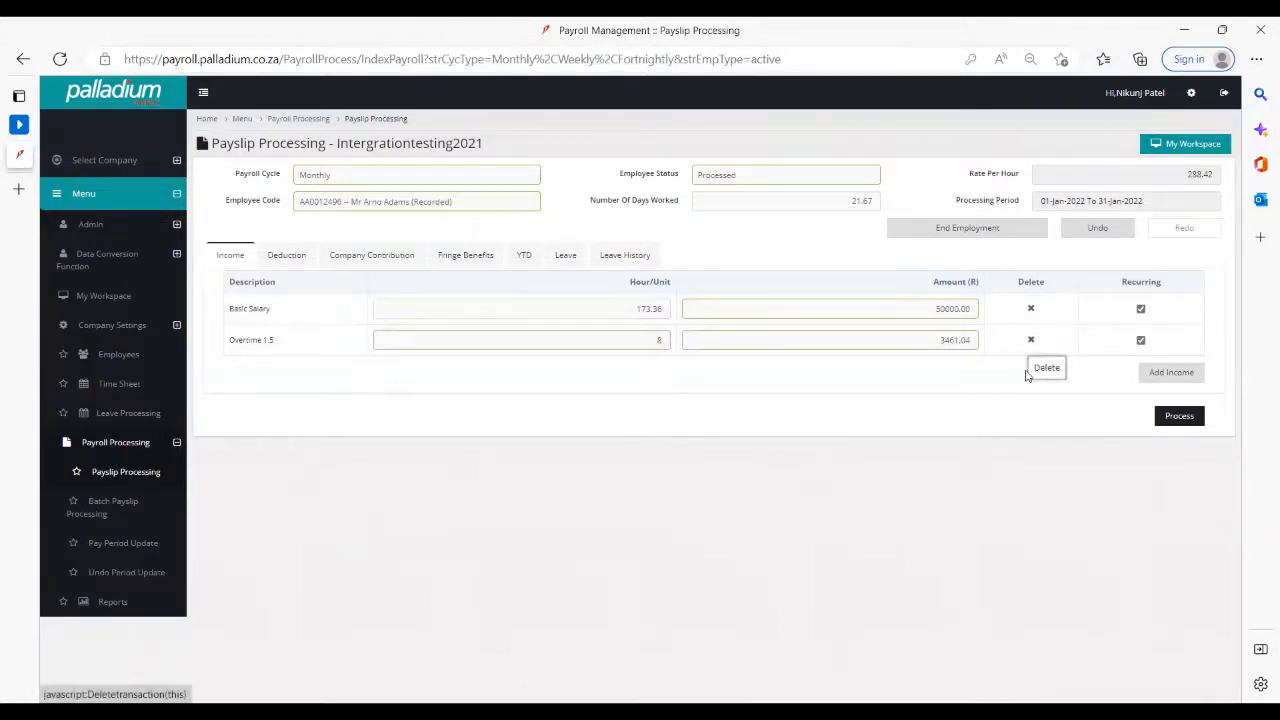
Review the payslip's deductions, company contributions and fringe benefits, including where further items can be added.
click(286, 255)
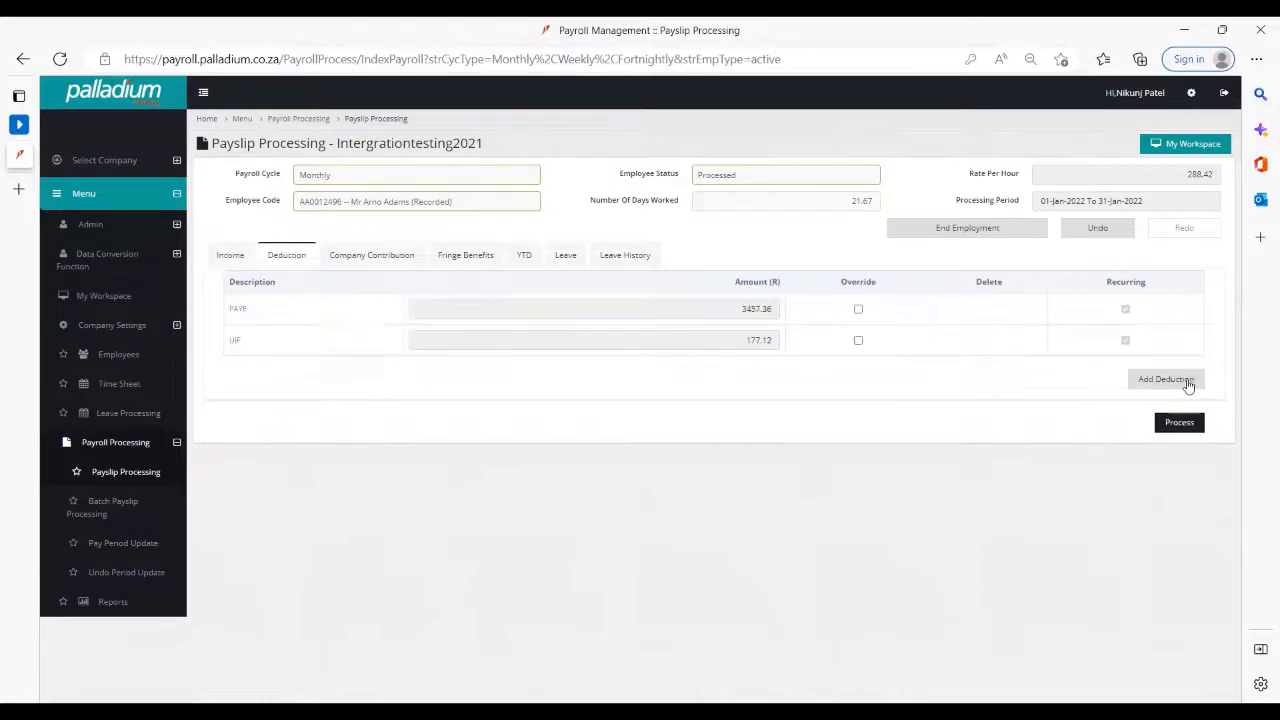
click(371, 256)
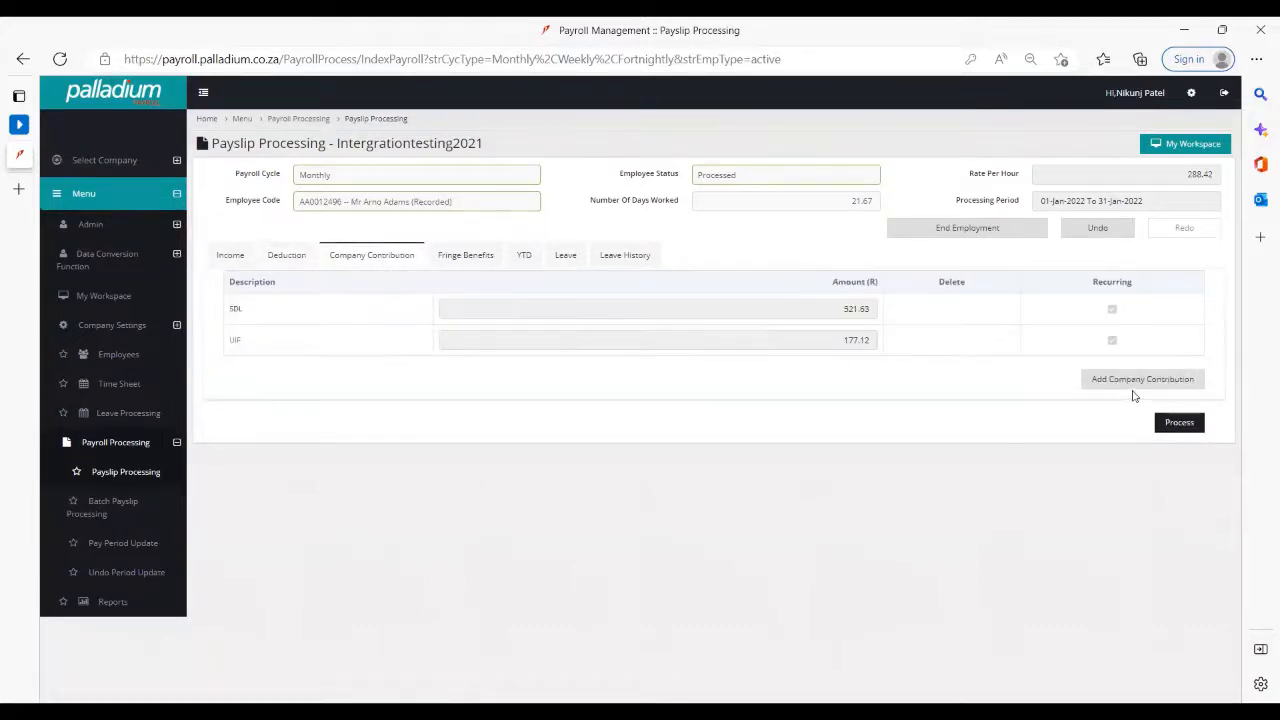
click(468, 256)
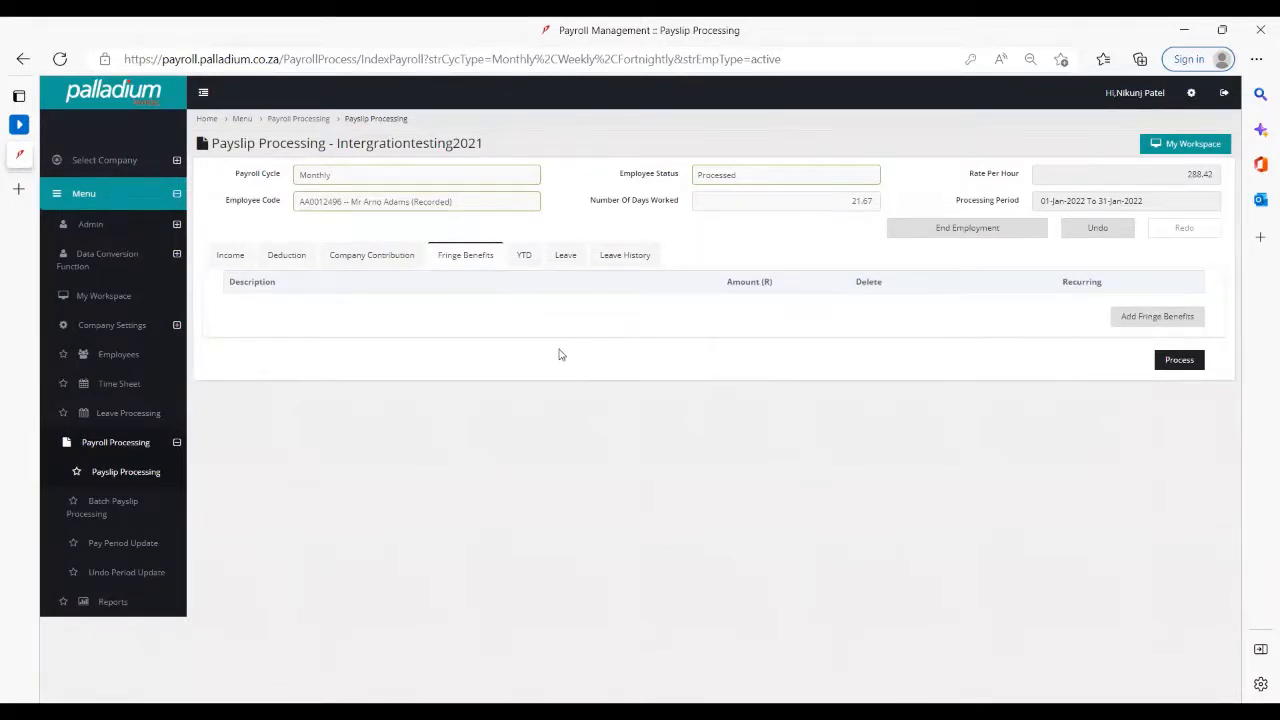
Examine the employee's year-to-date income and year-to-date company contributions month by month.
click(523, 255)
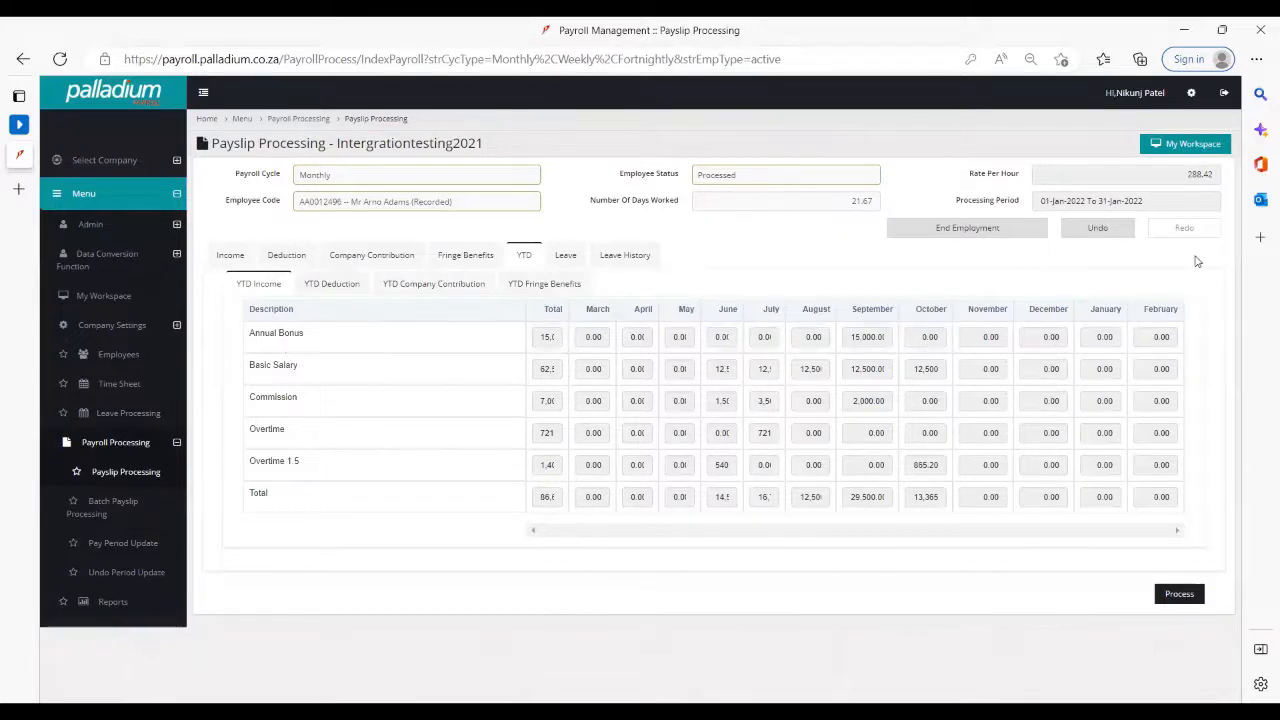
click(1257, 60)
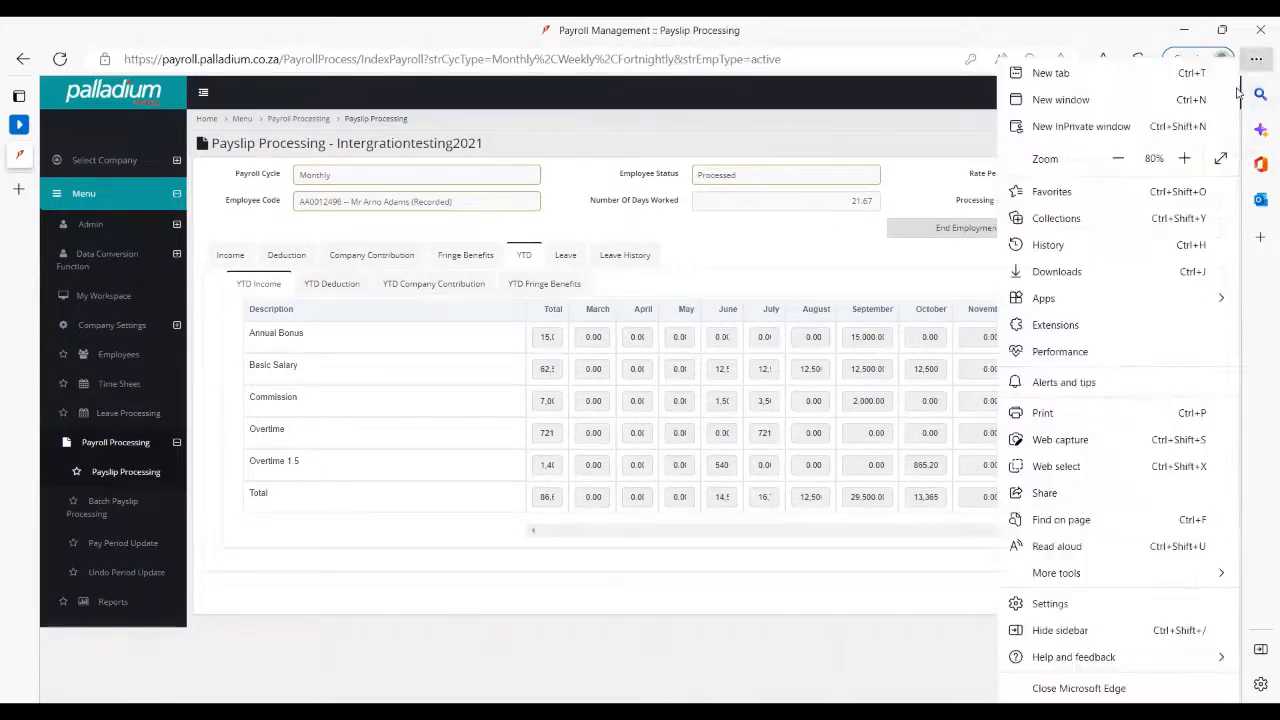
click(1119, 159)
click(1119, 159)
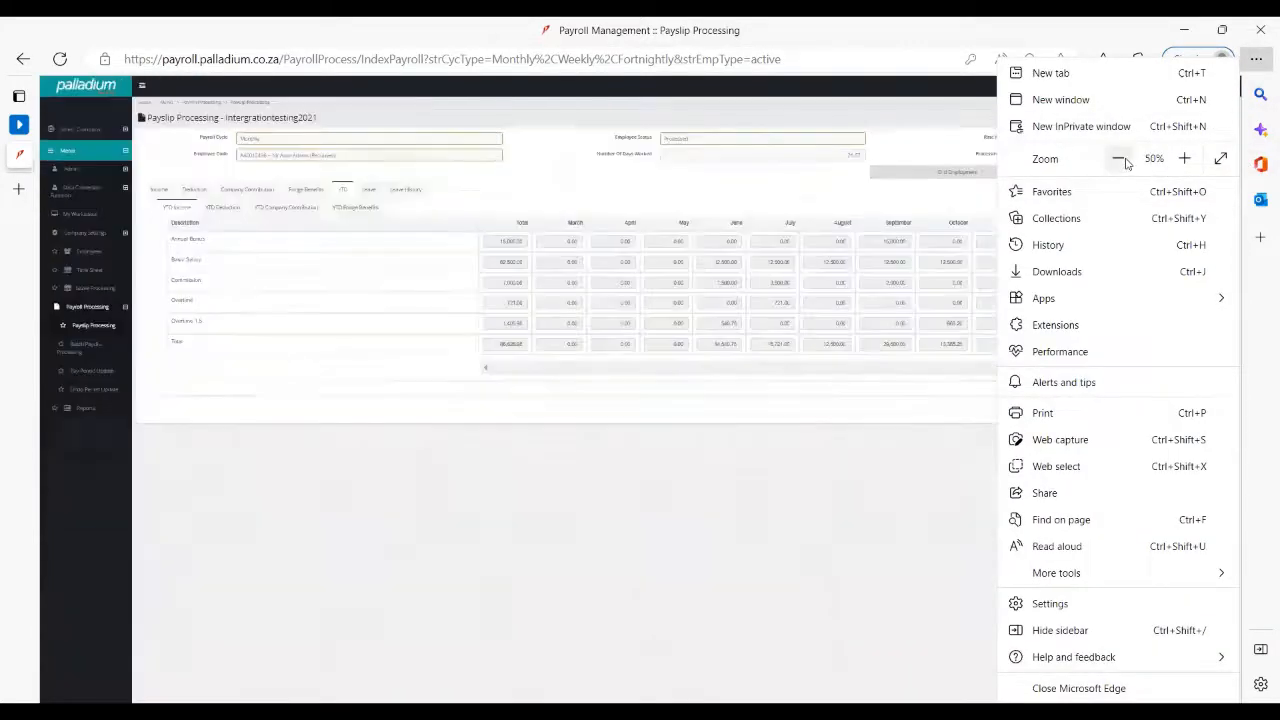
click(1119, 159)
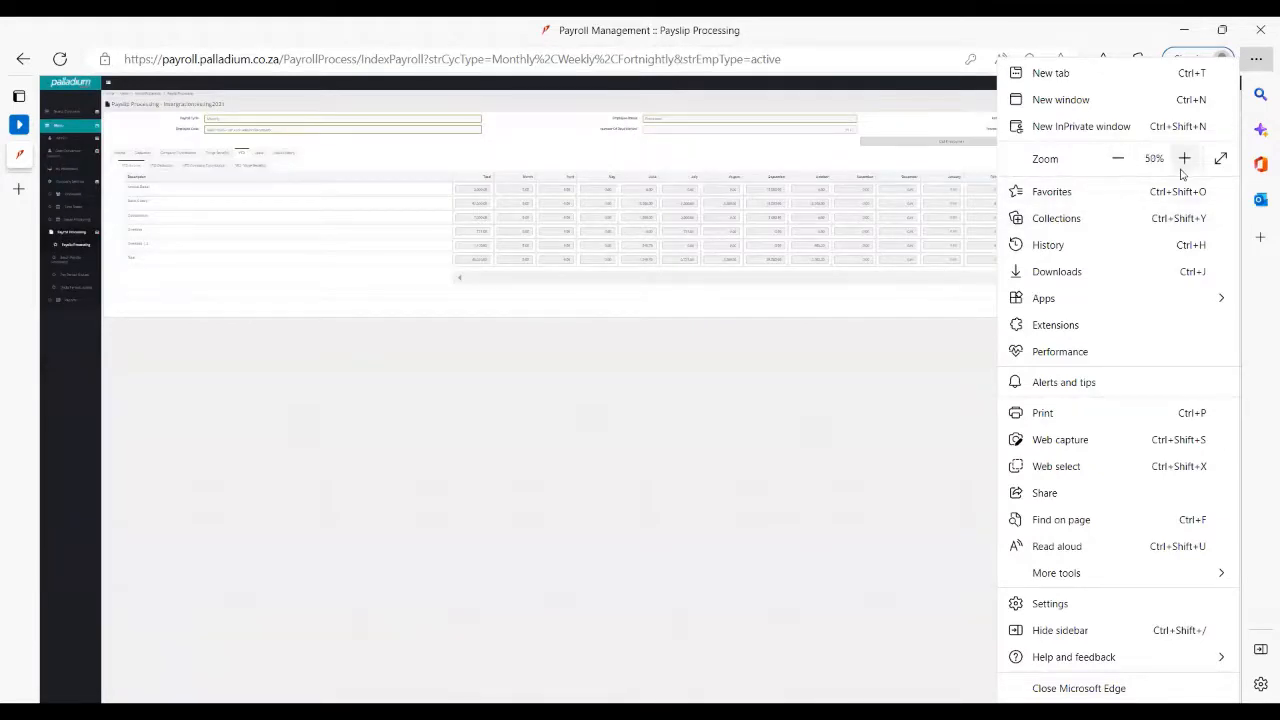
click(1184, 158)
click(628, 352)
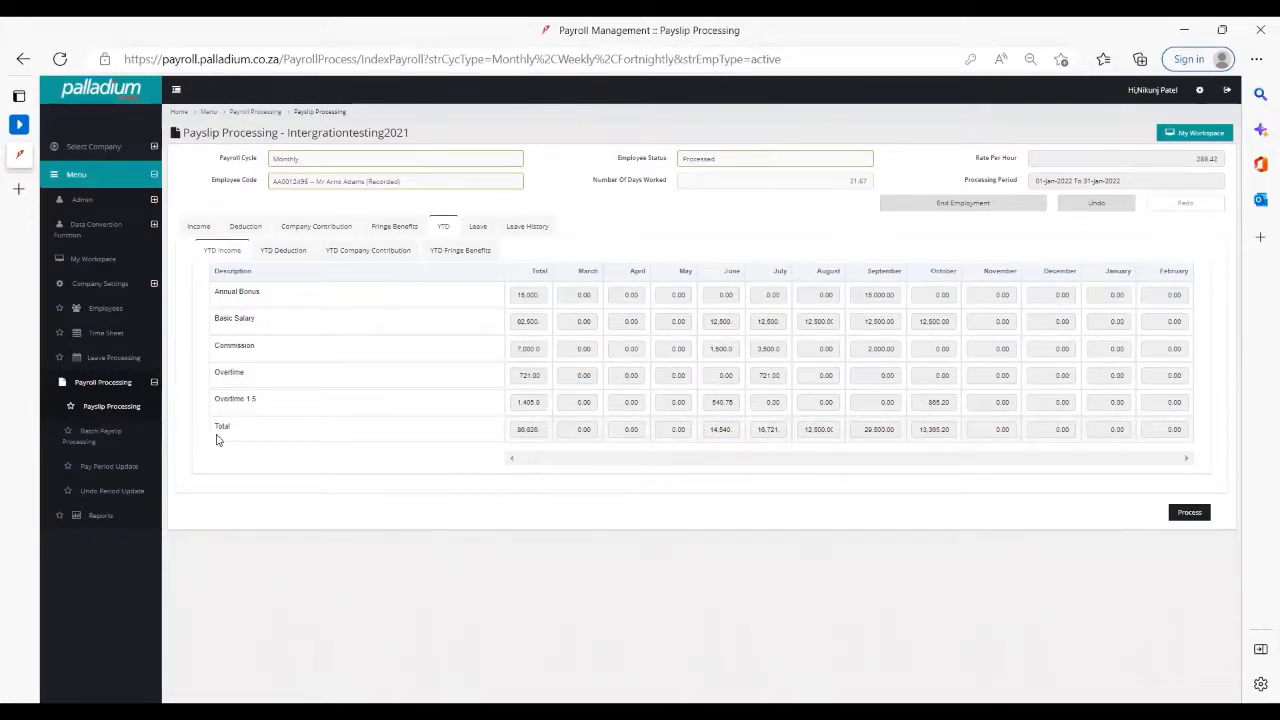
click(352, 251)
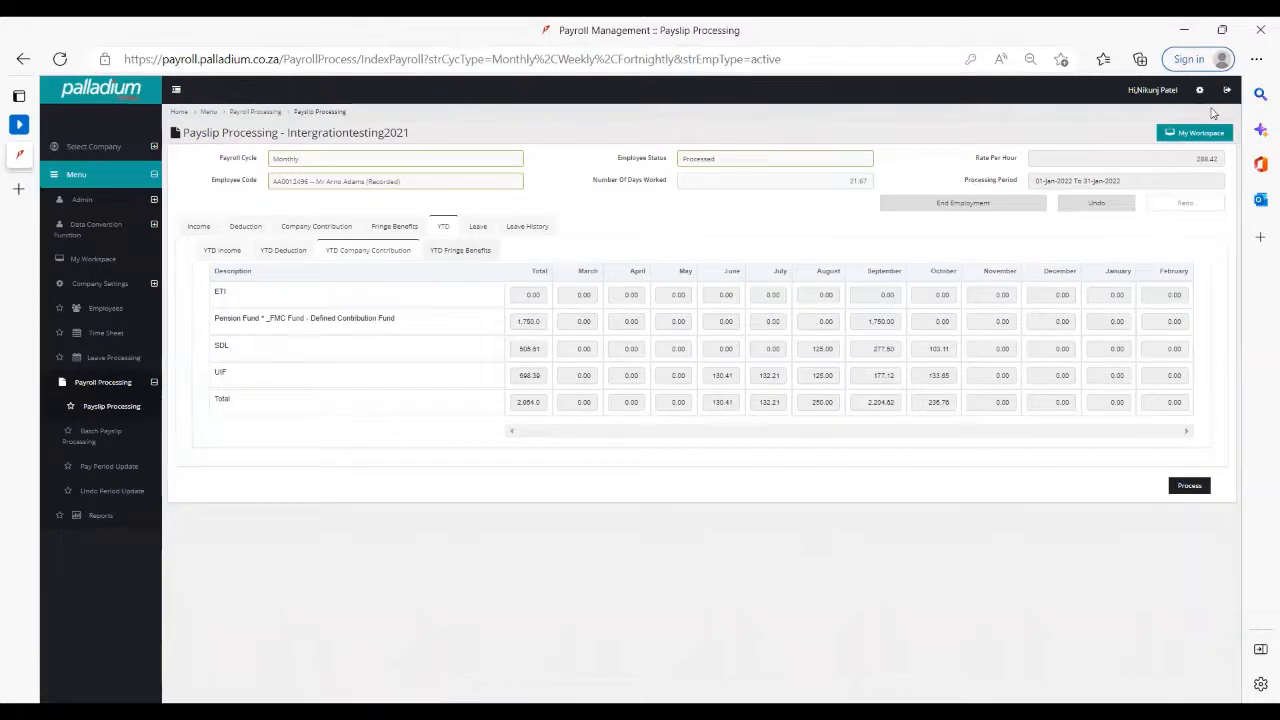
Open the employee's leave entries on the payslip.
click(1256, 59)
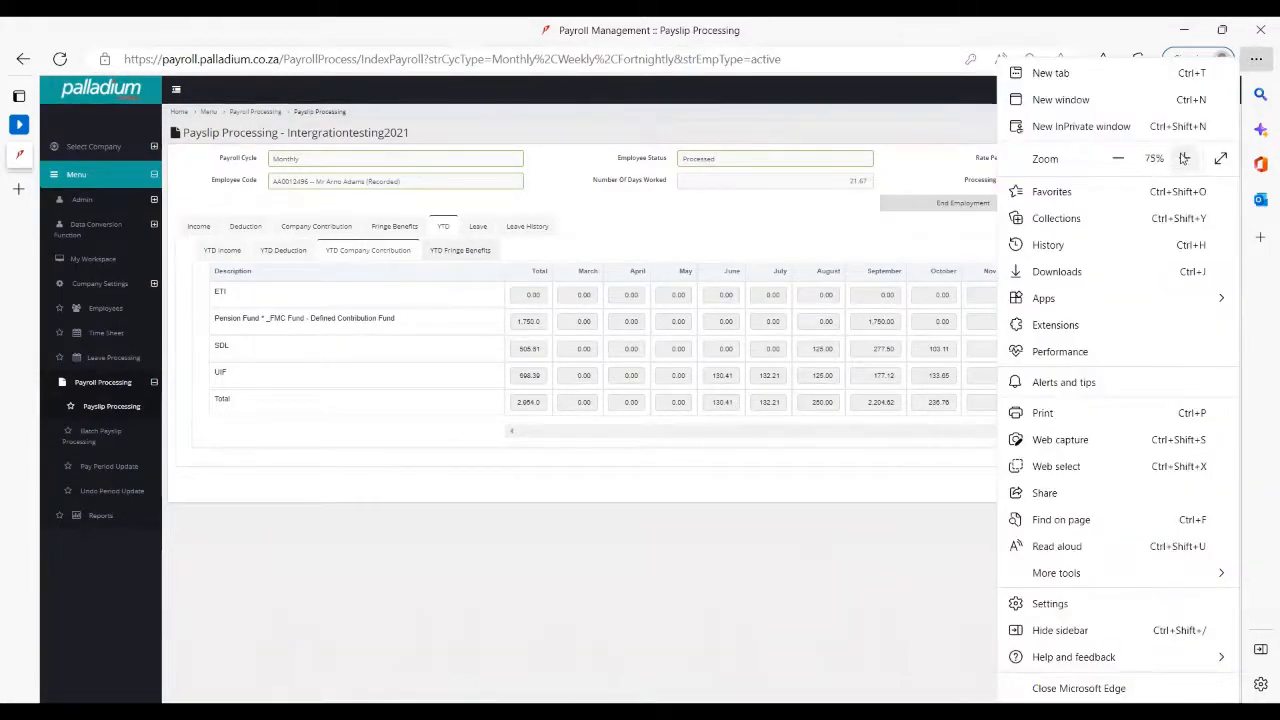
click(1184, 158)
click(1184, 158)
click(640, 278)
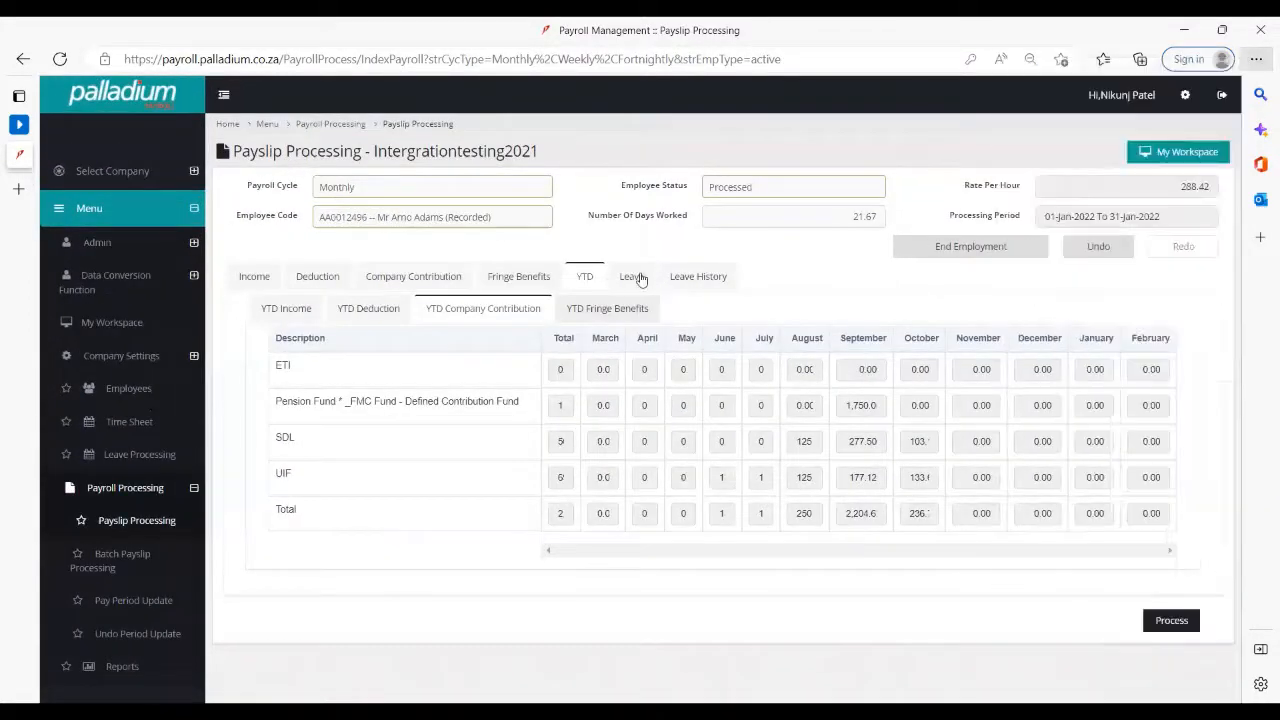
click(631, 277)
click(1256, 60)
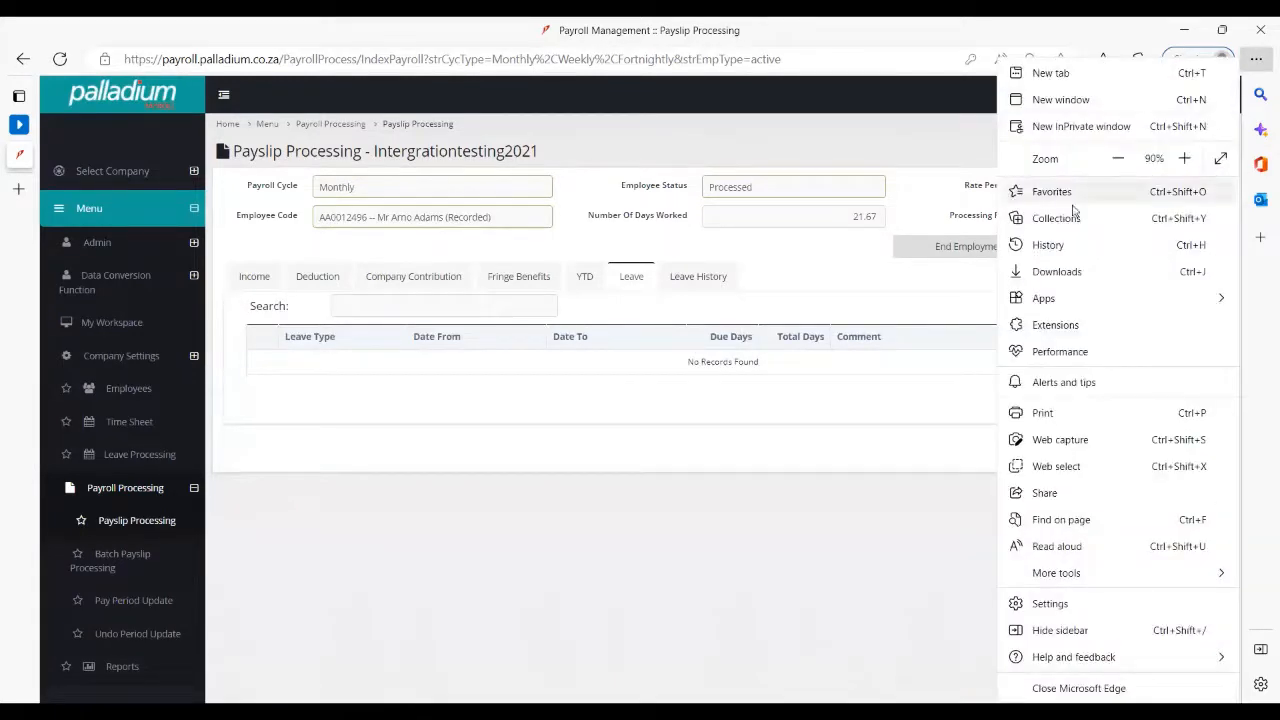
click(1118, 159)
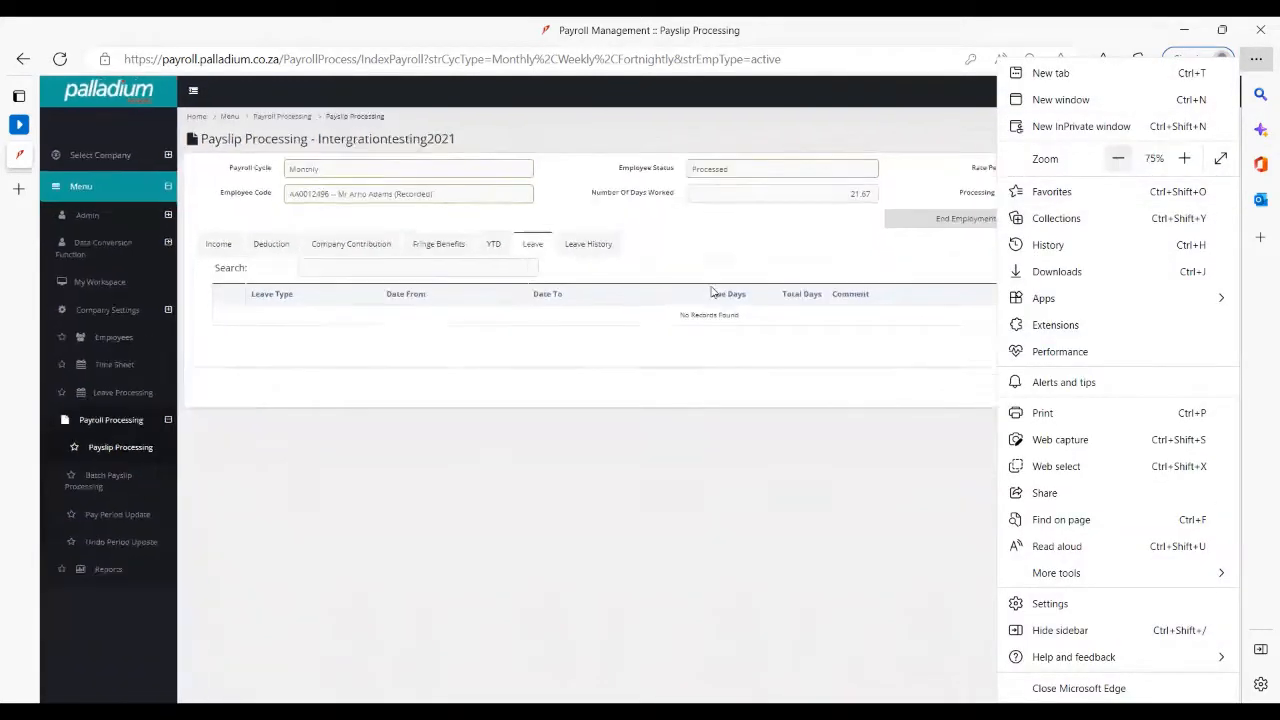
click(645, 380)
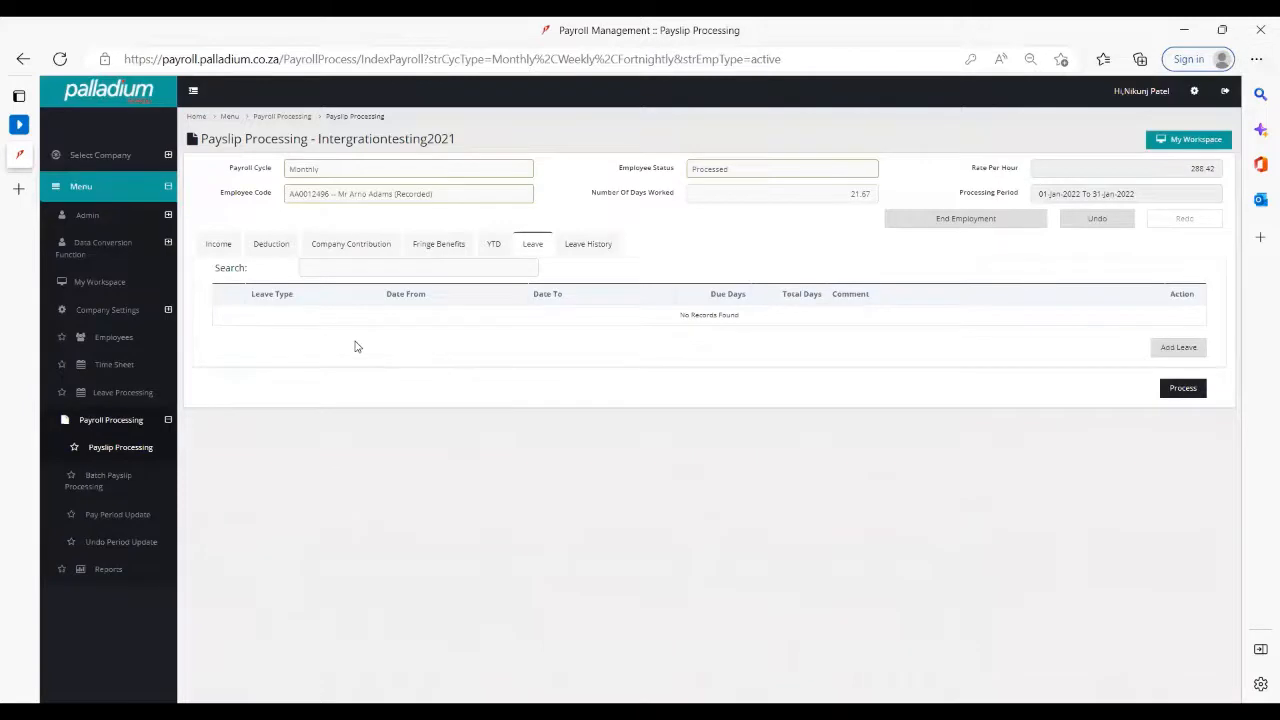
Add an Annual Leave entry running from 09-Nov-2022 to 09-Nov-2022.
click(1172, 350)
click(310, 319)
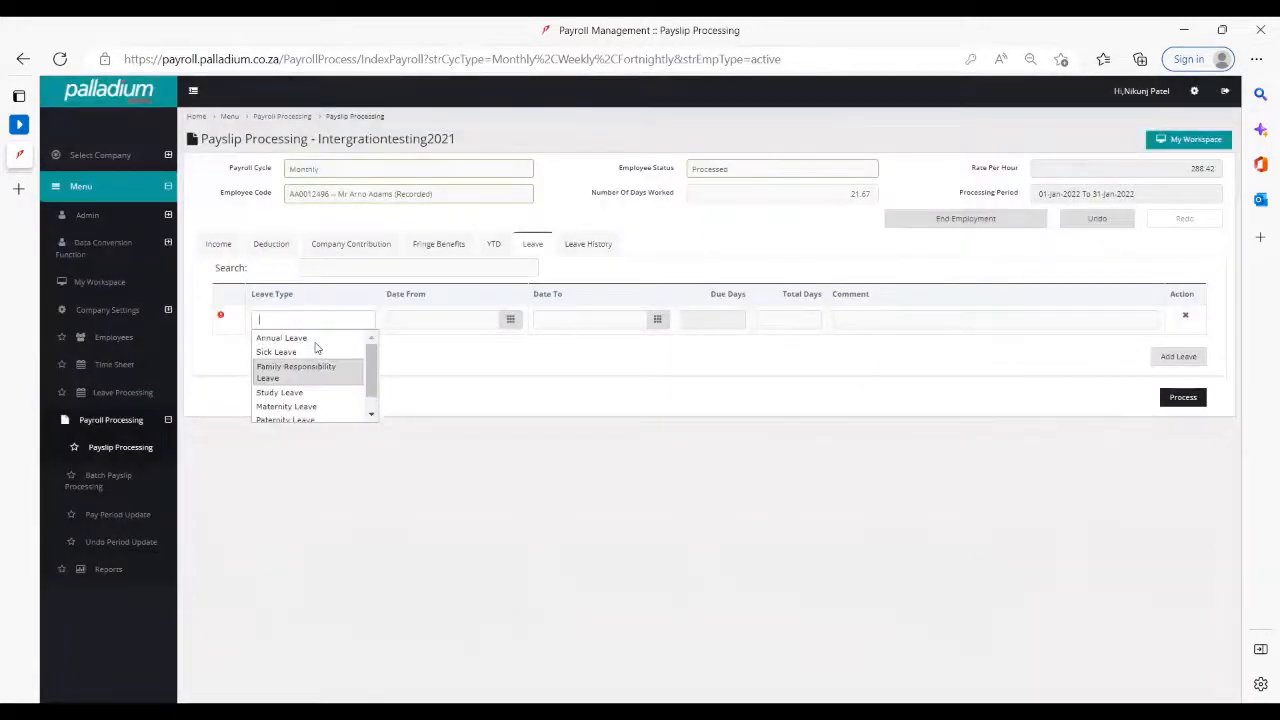
click(321, 341)
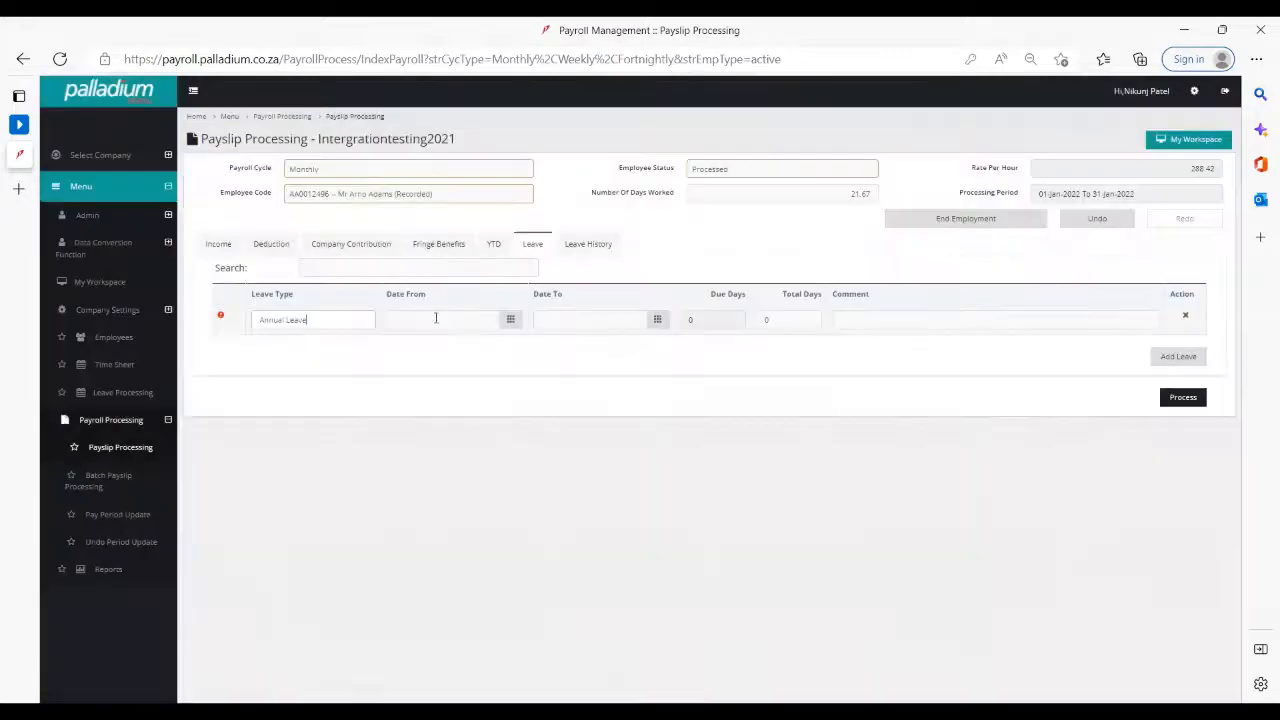
click(434, 319)
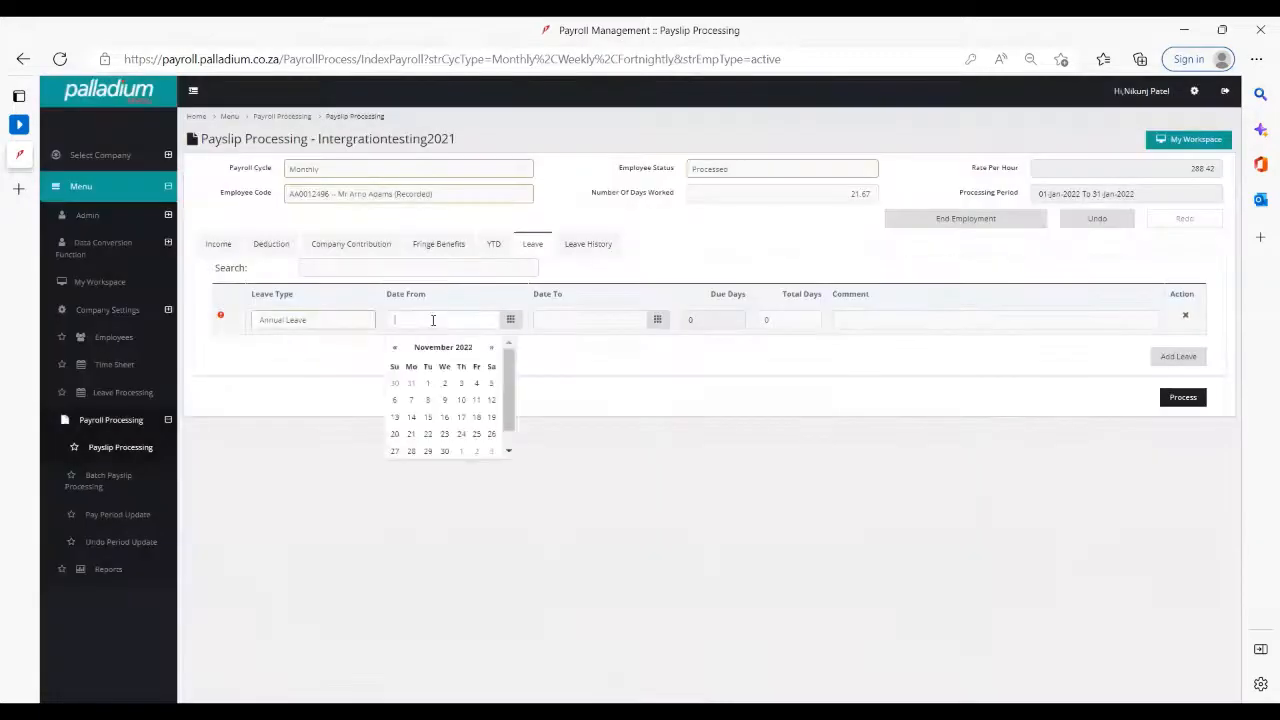
click(606, 321)
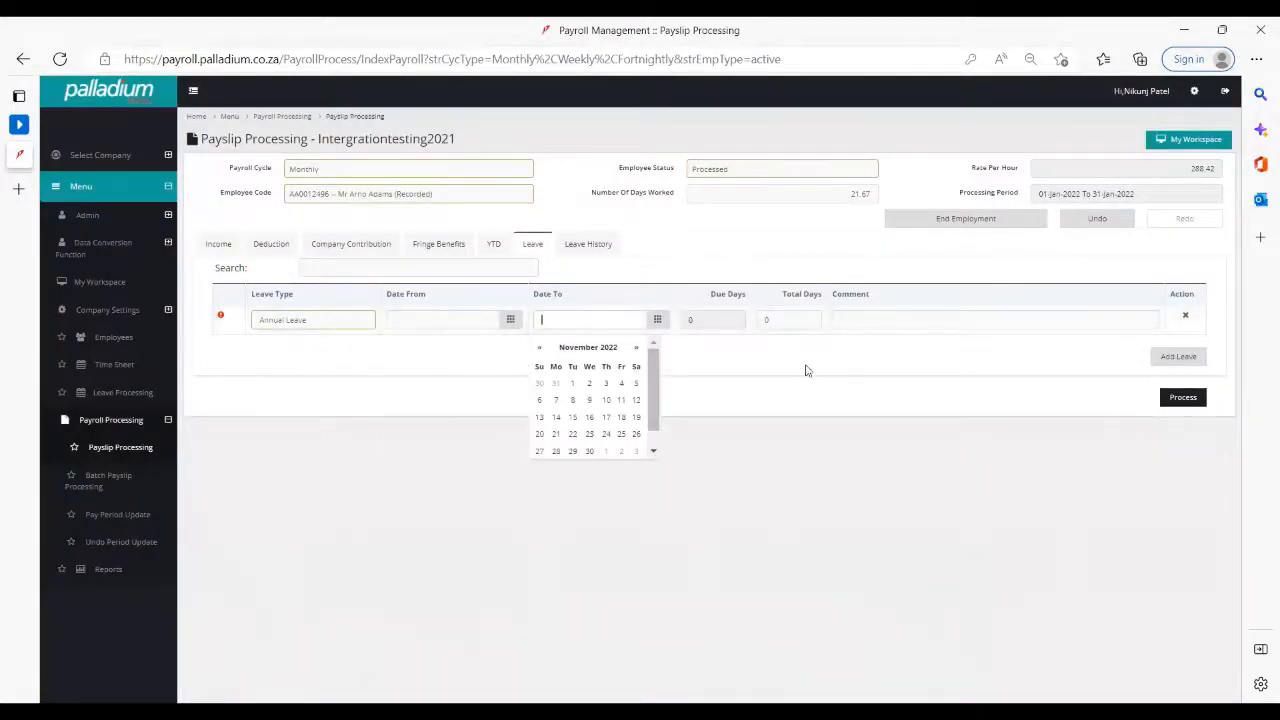
click(434, 320)
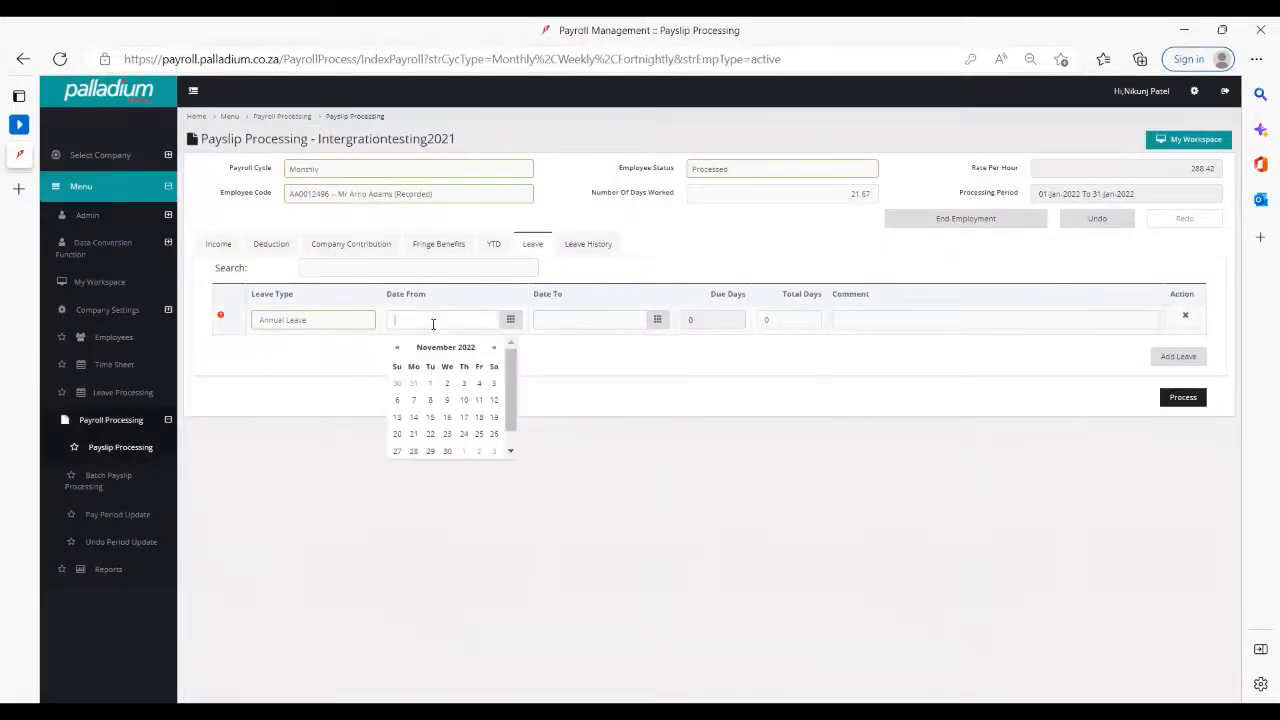
click(447, 400)
click(552, 317)
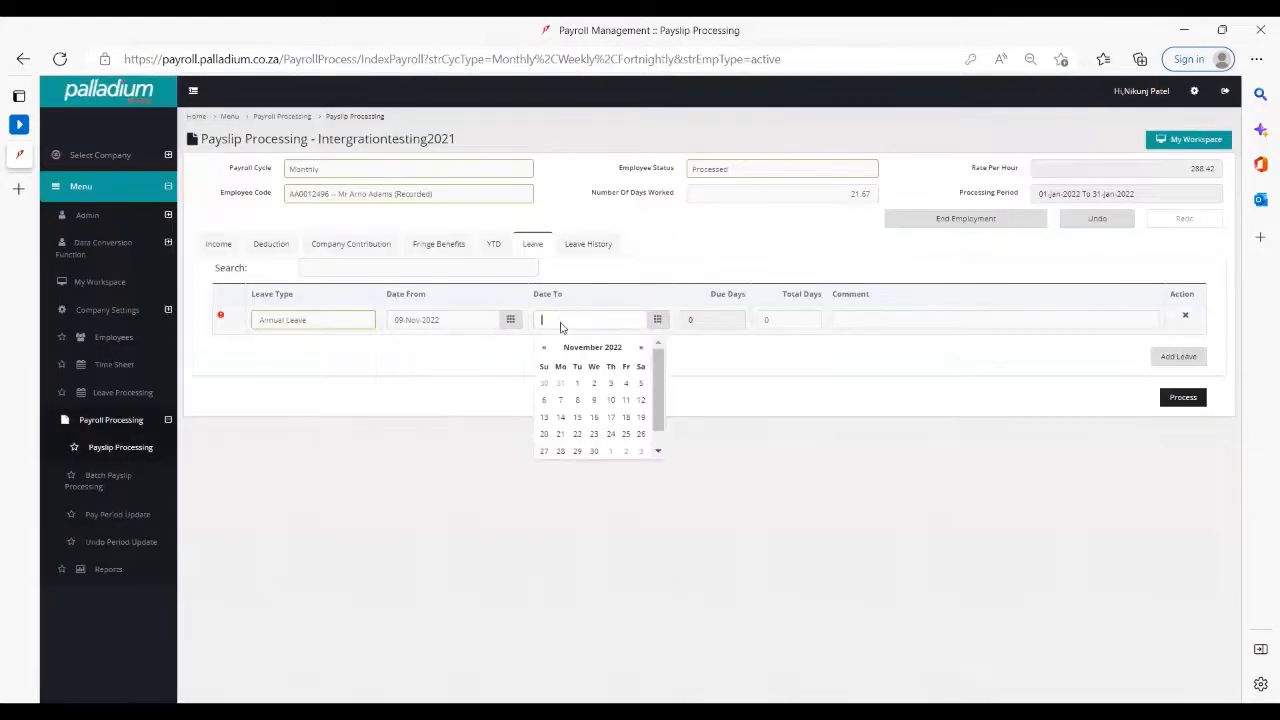
click(598, 400)
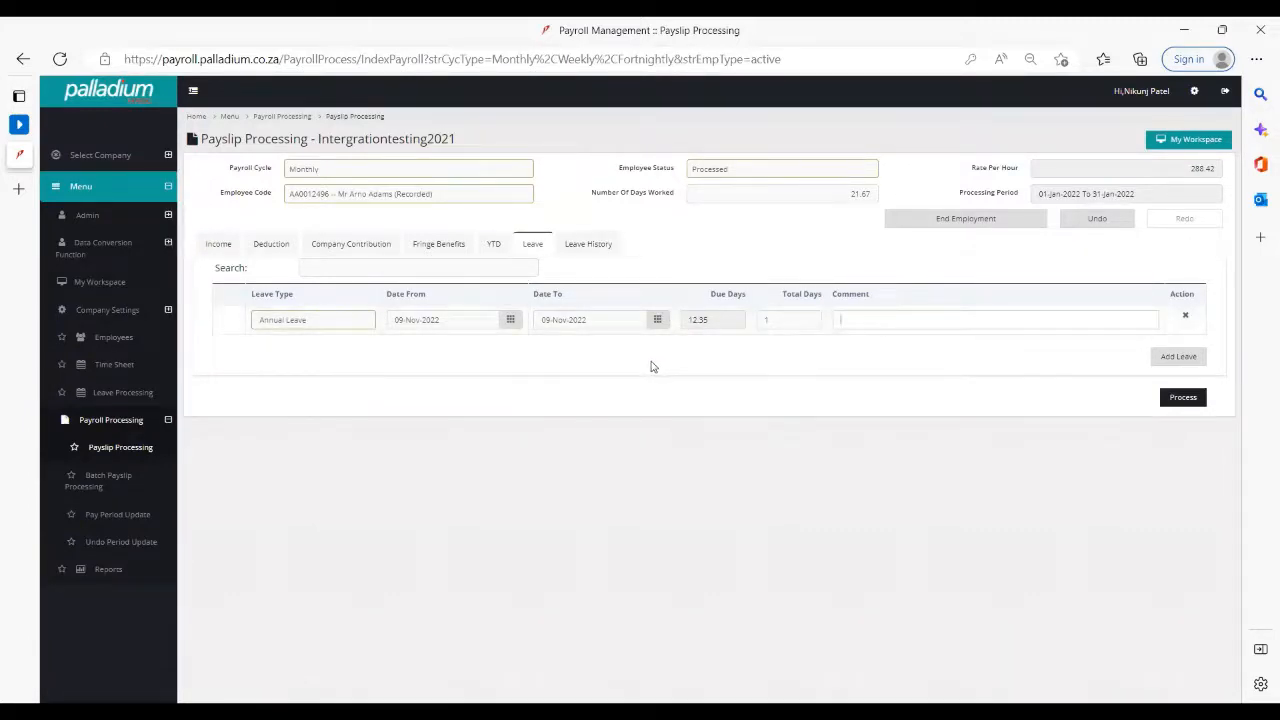
Add a second leave entry to the payslip with the leave type Sick Leave.
click(1172, 356)
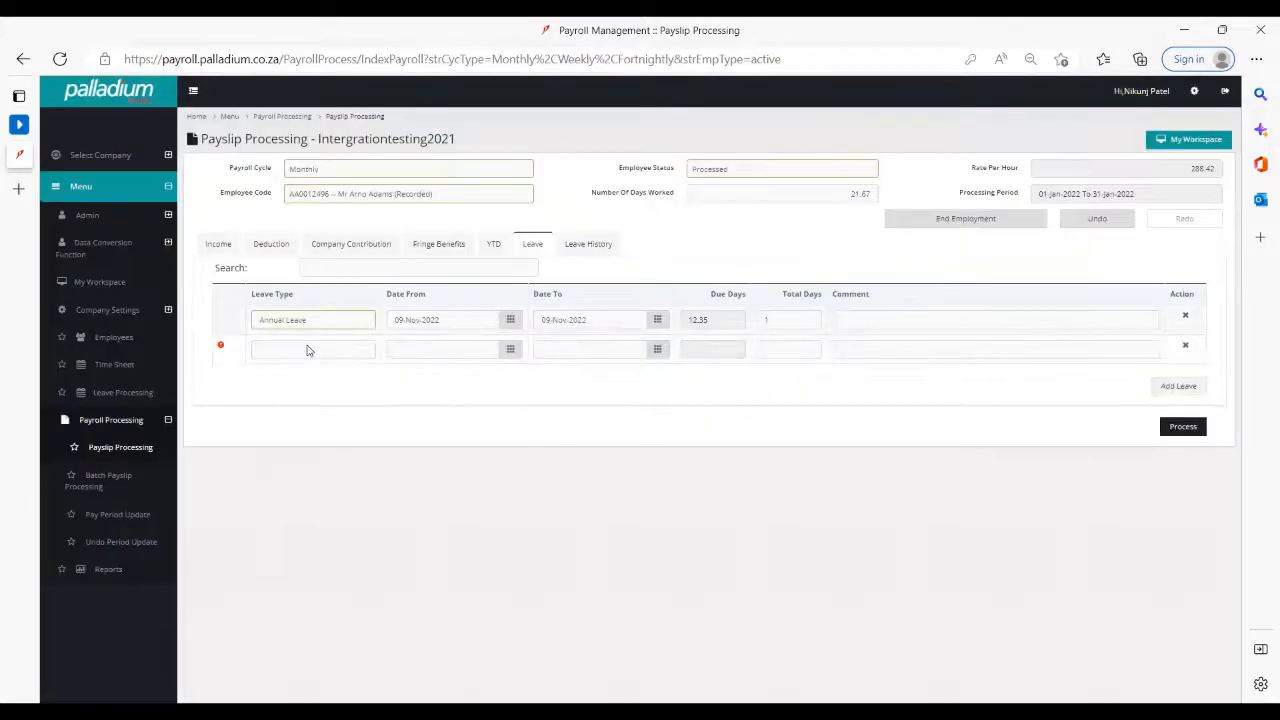
click(311, 349)
click(316, 378)
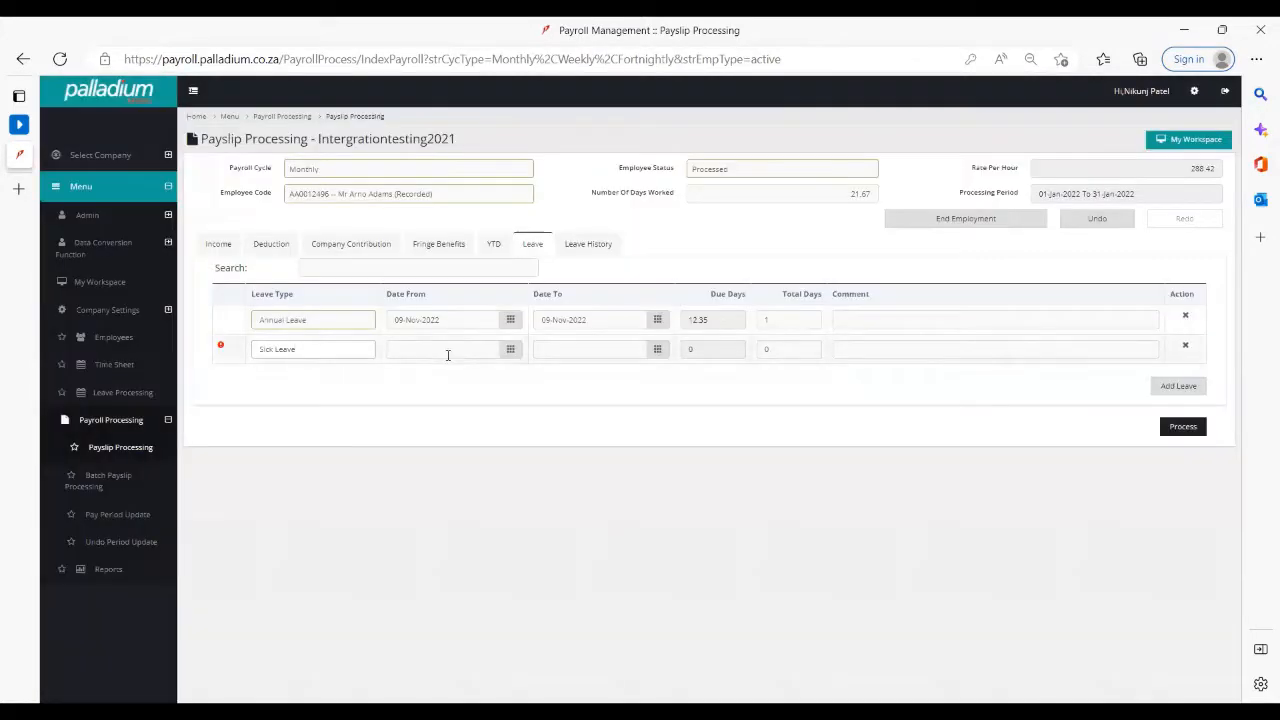
click(448, 350)
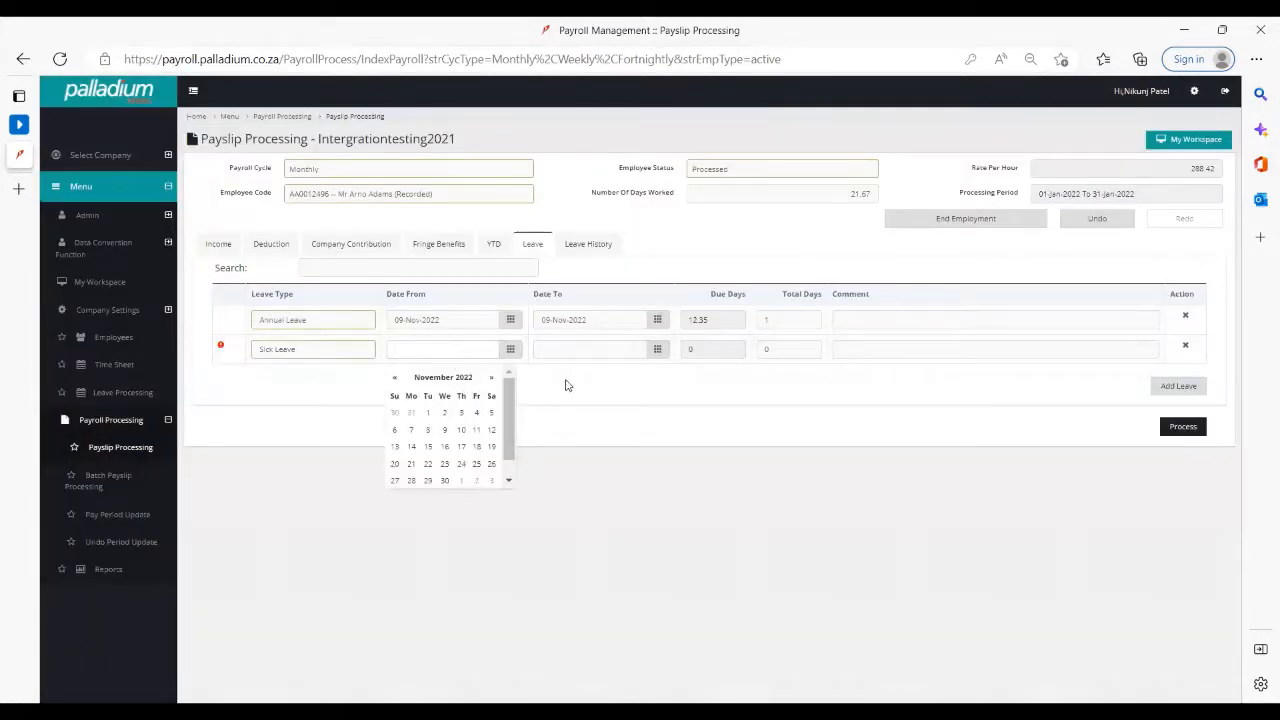
Delete both the Sick Leave and the Annual Leave entries from the payslip.
click(1185, 345)
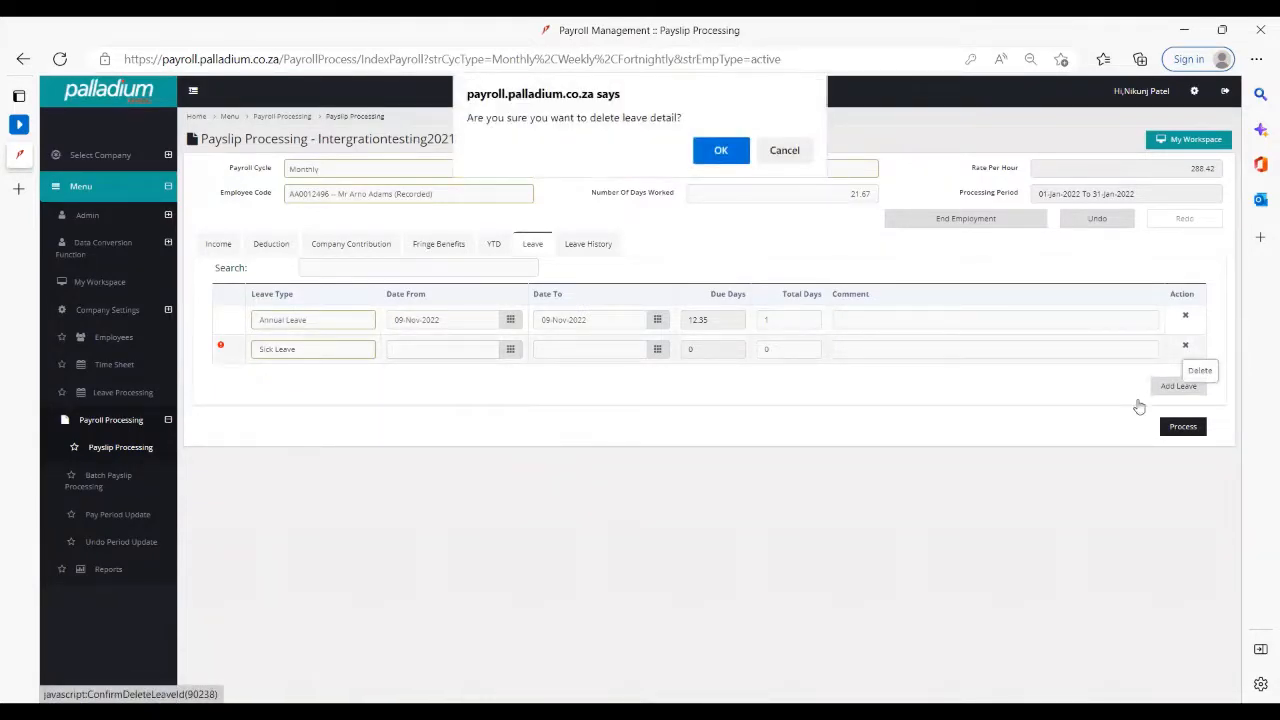
click(736, 152)
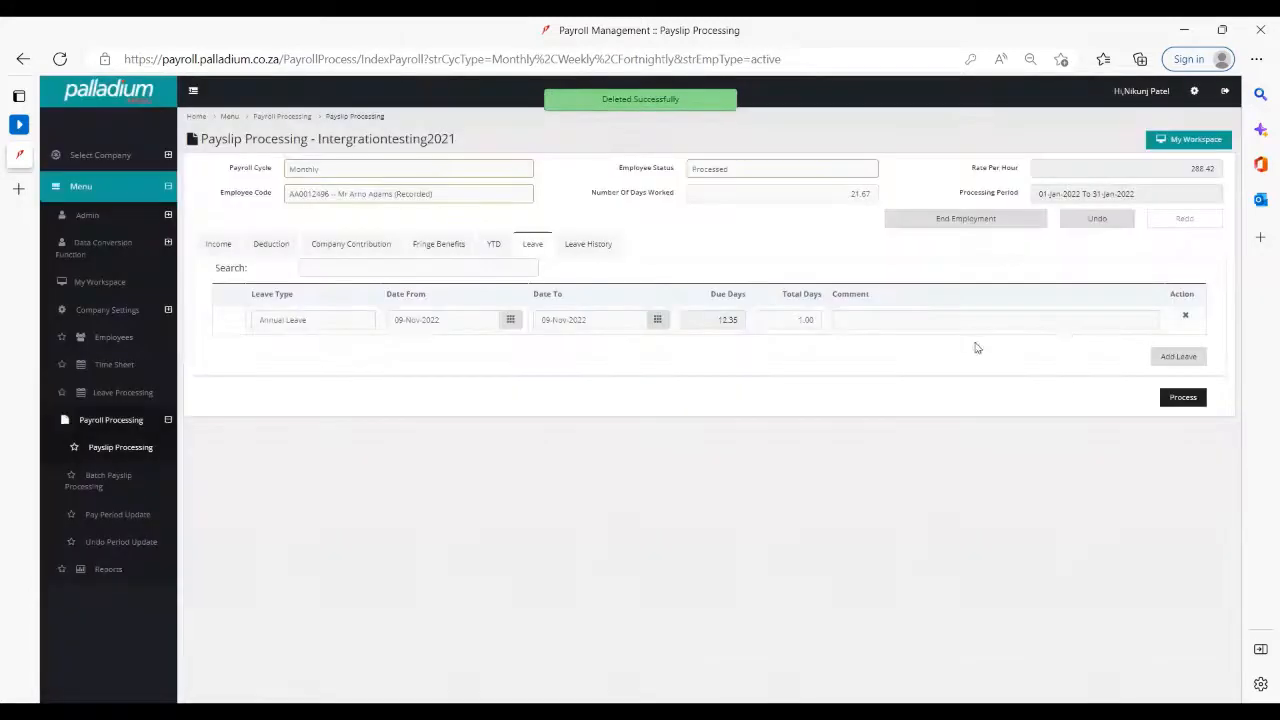
click(1185, 318)
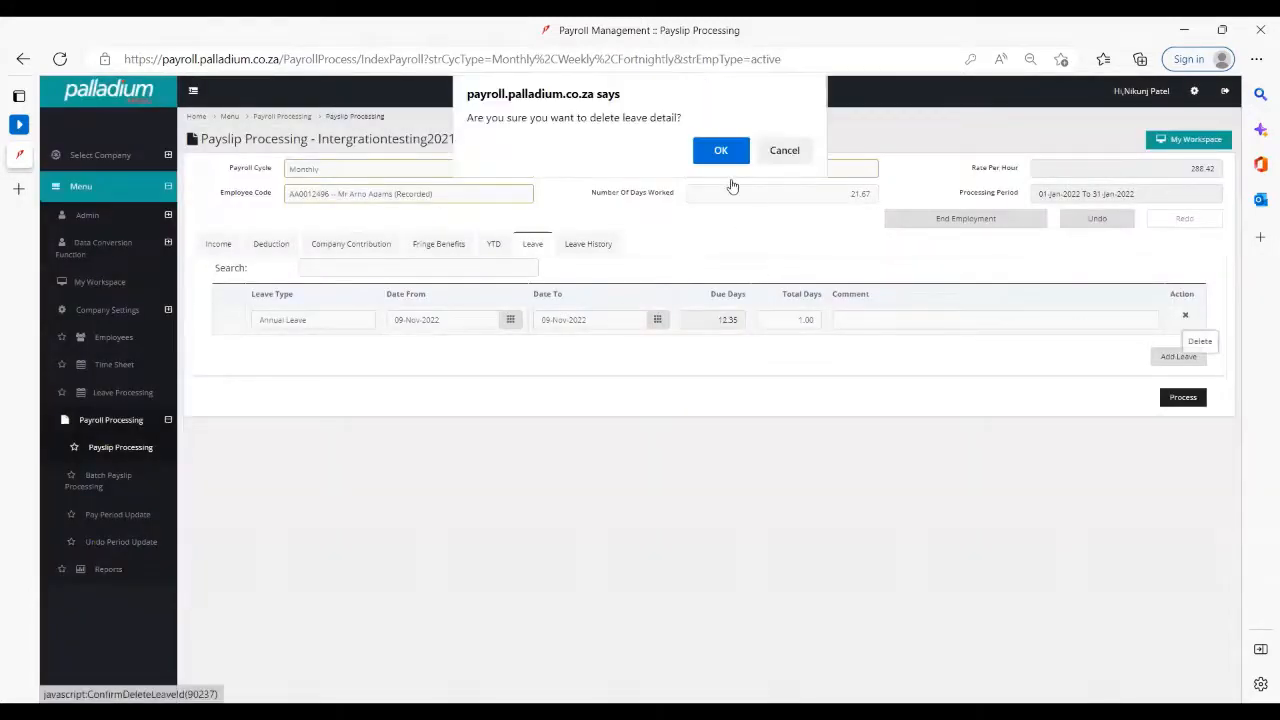
click(722, 152)
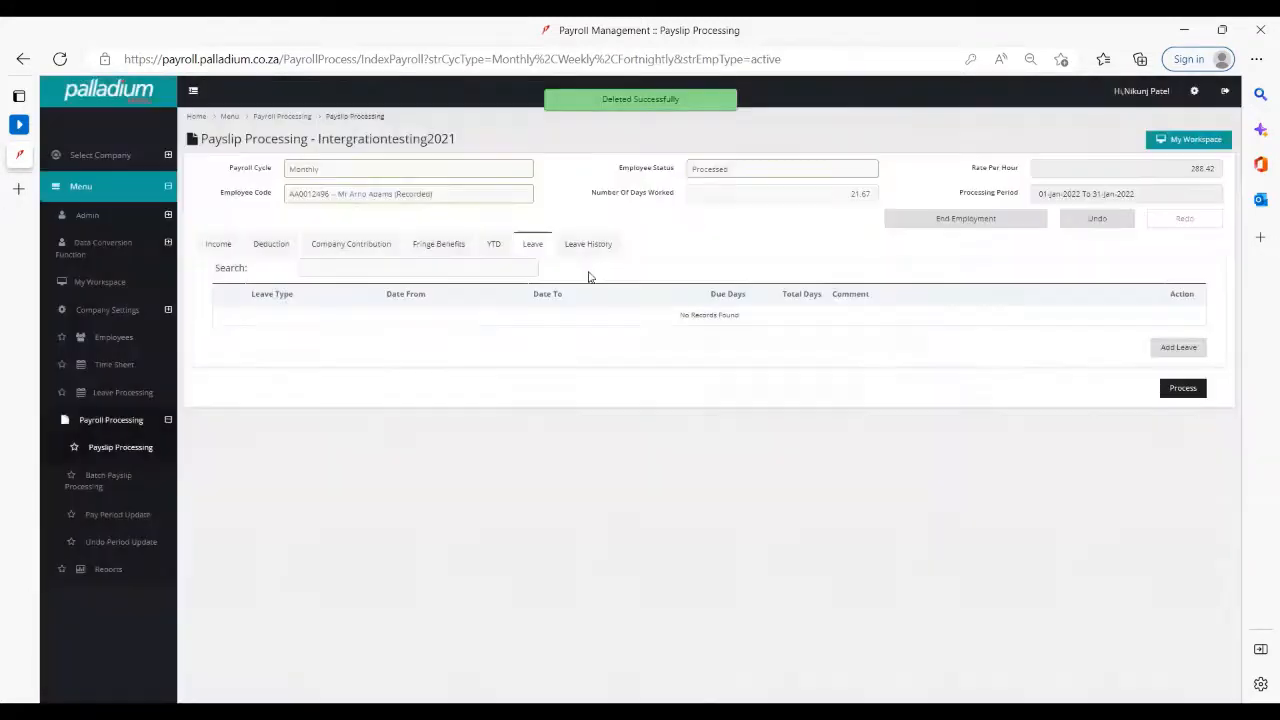
Examine the employee's leave history, checking the status of the sick leave and annual leave records.
click(590, 246)
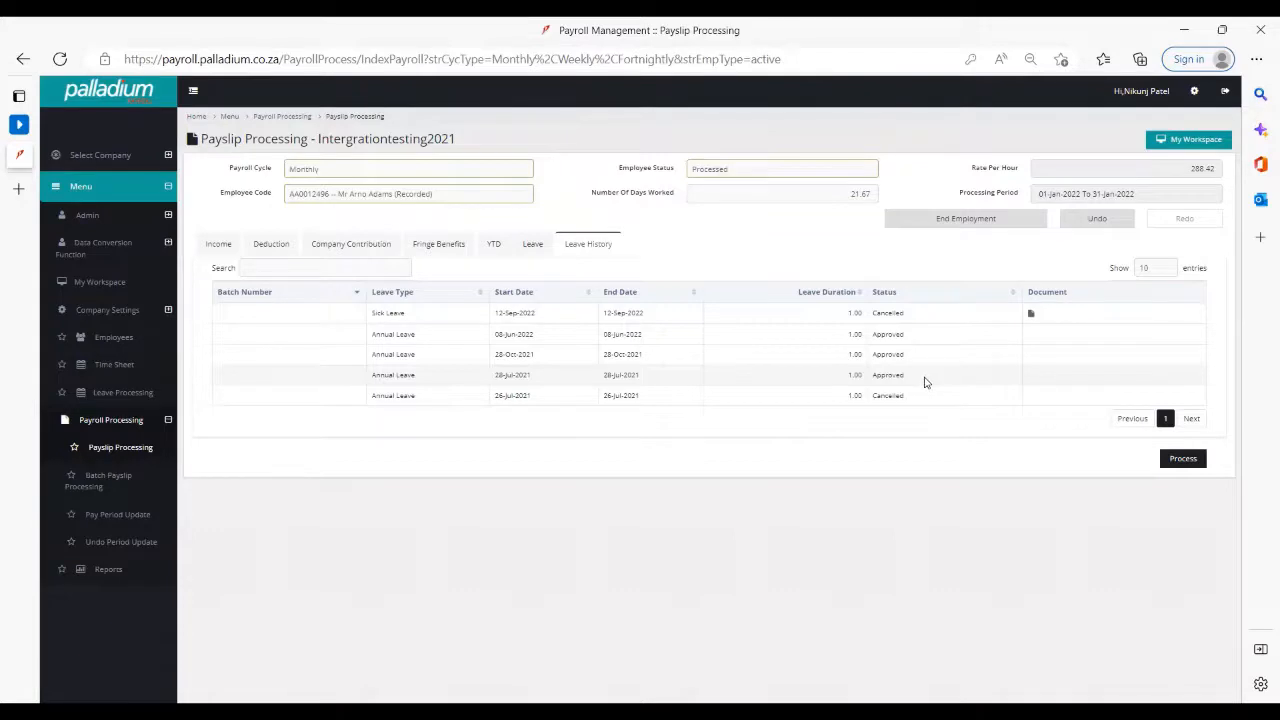
drag(912, 334, 857, 341)
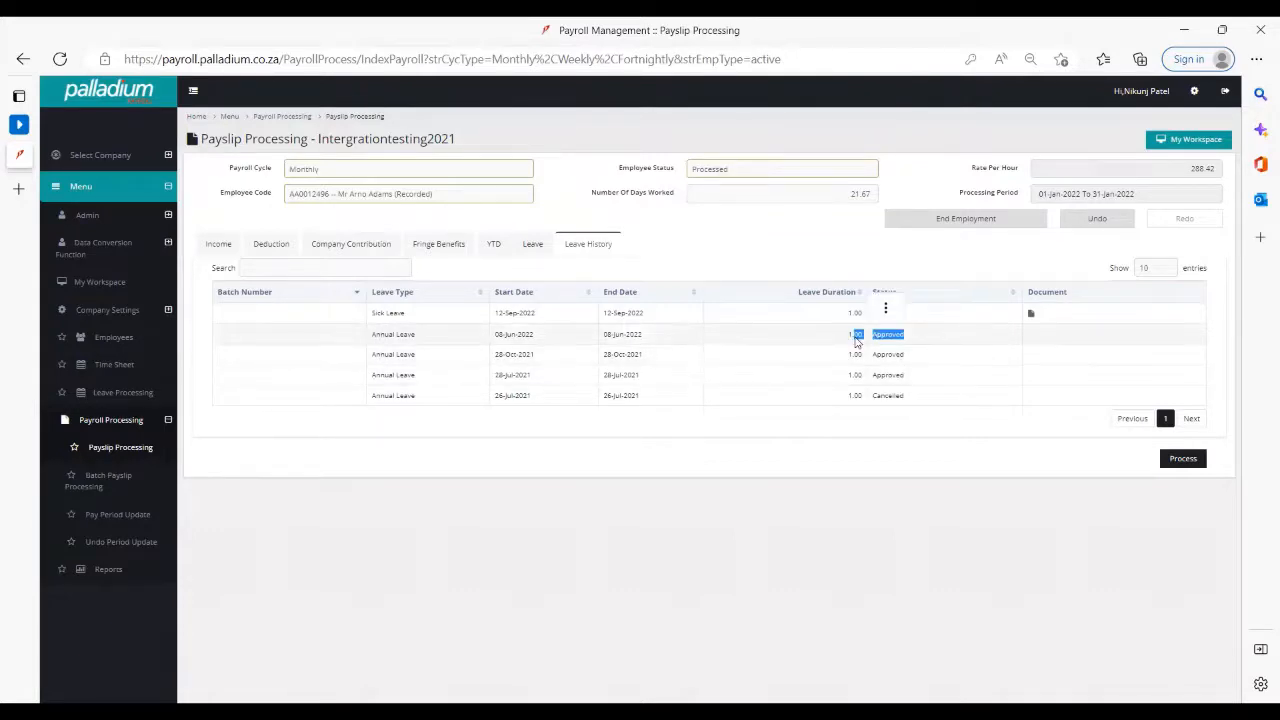
click(930, 316)
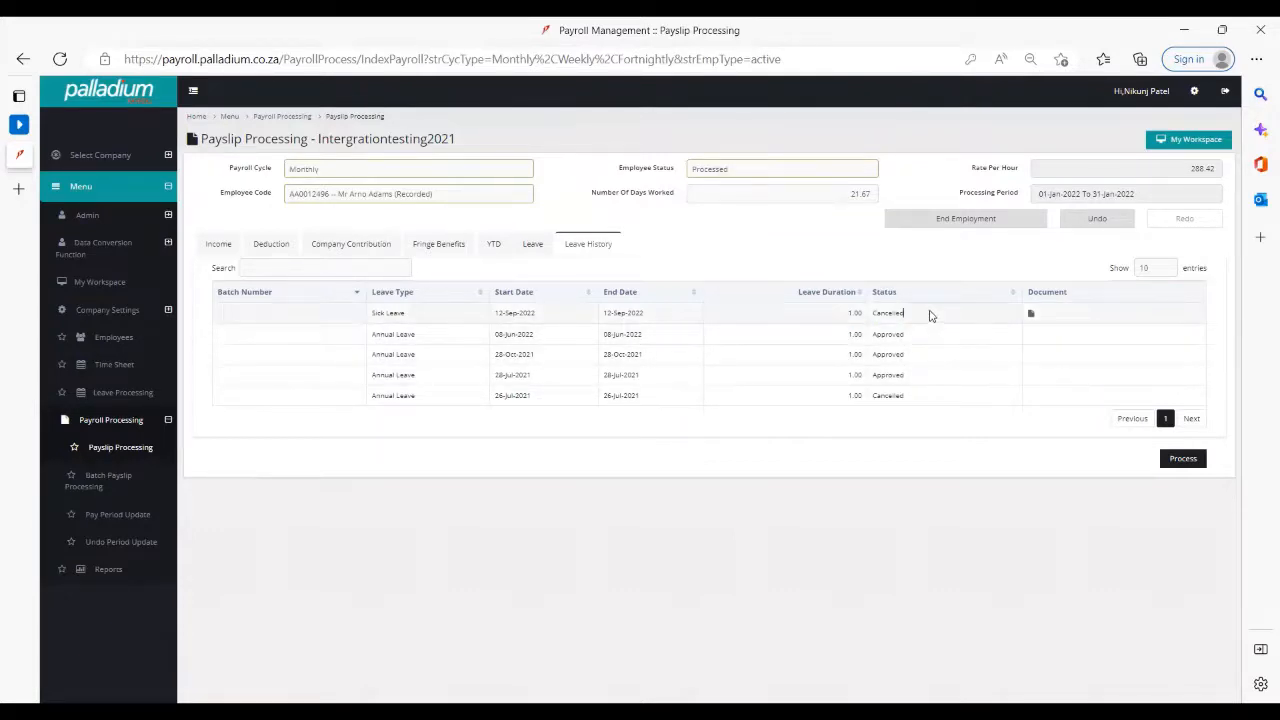
drag(930, 316, 870, 317)
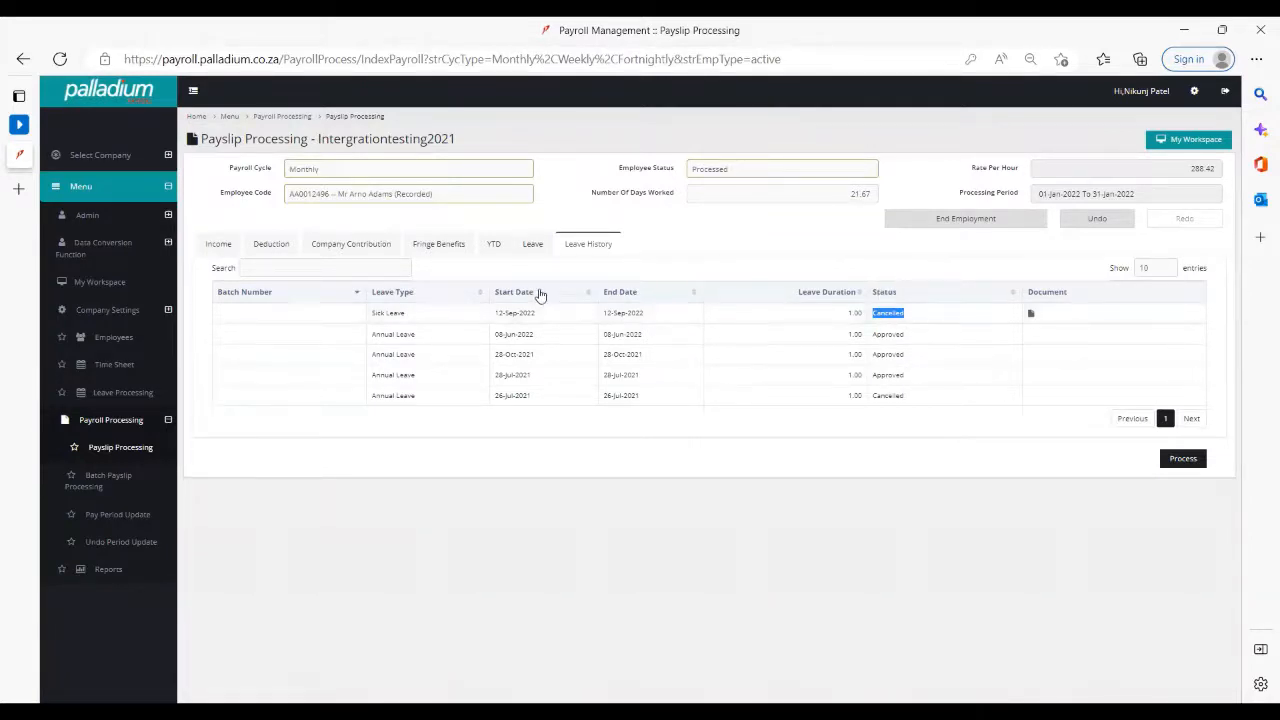
Return to the payslip's leave entries and check the number of days worked.
click(531, 246)
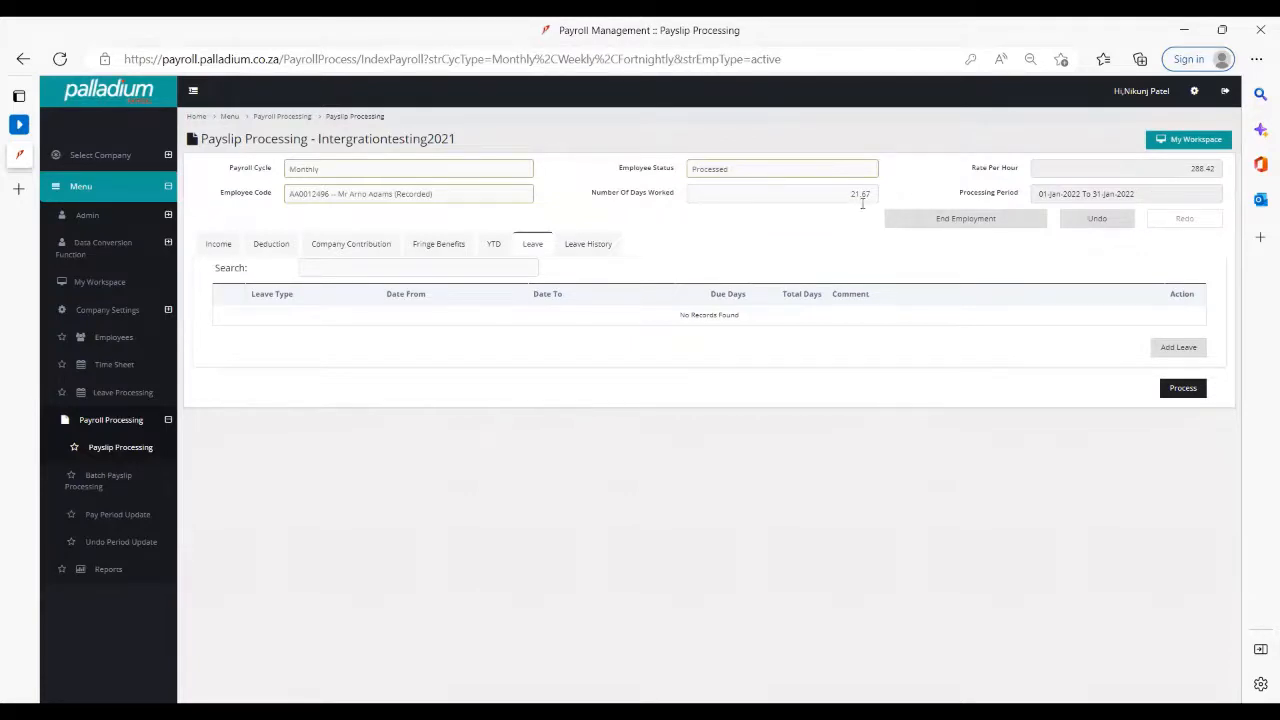
double_click(877, 193)
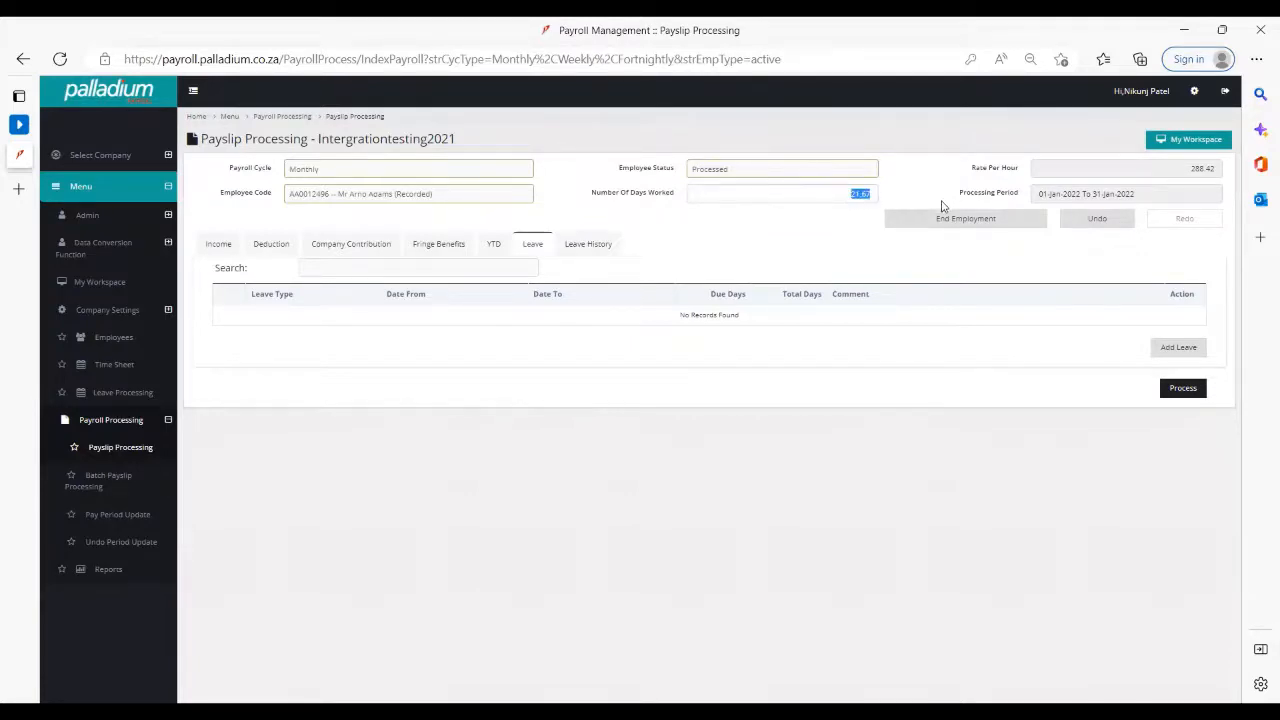
click(850, 225)
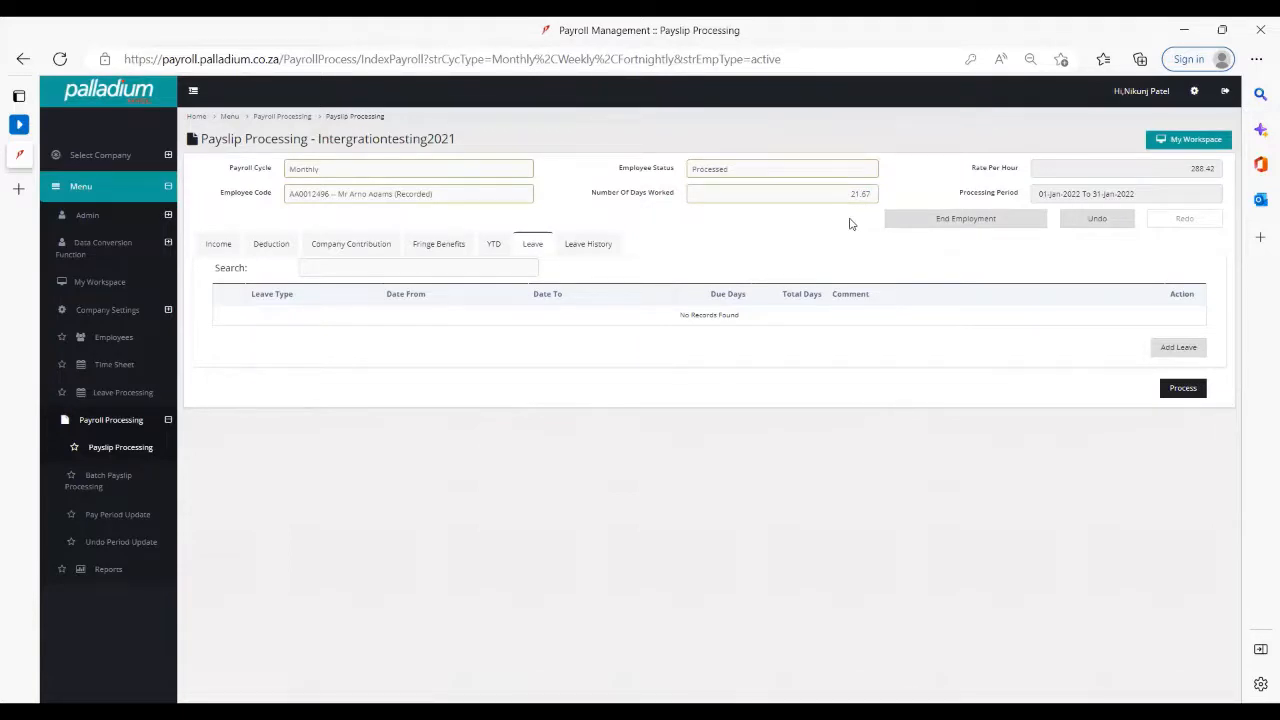
Review the end-of-employment termination date, annual leave payout and termination reason options, and close the details without saving.
click(966, 226)
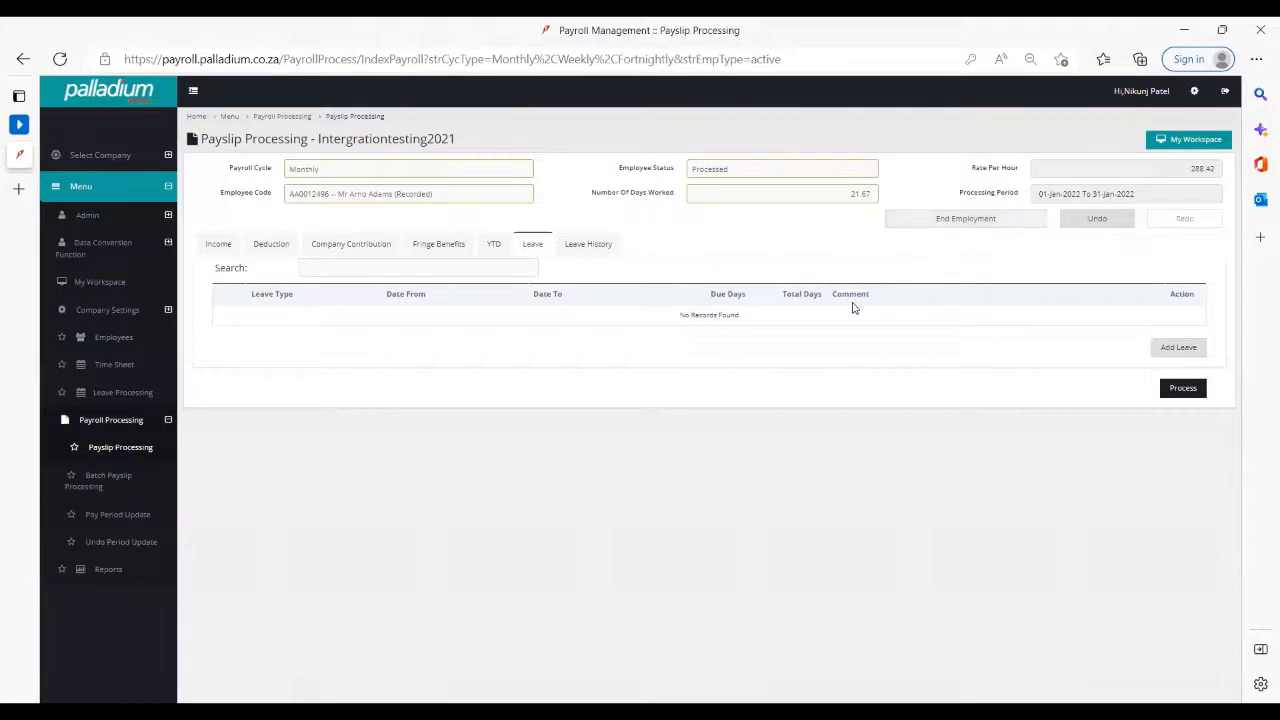
click(549, 150)
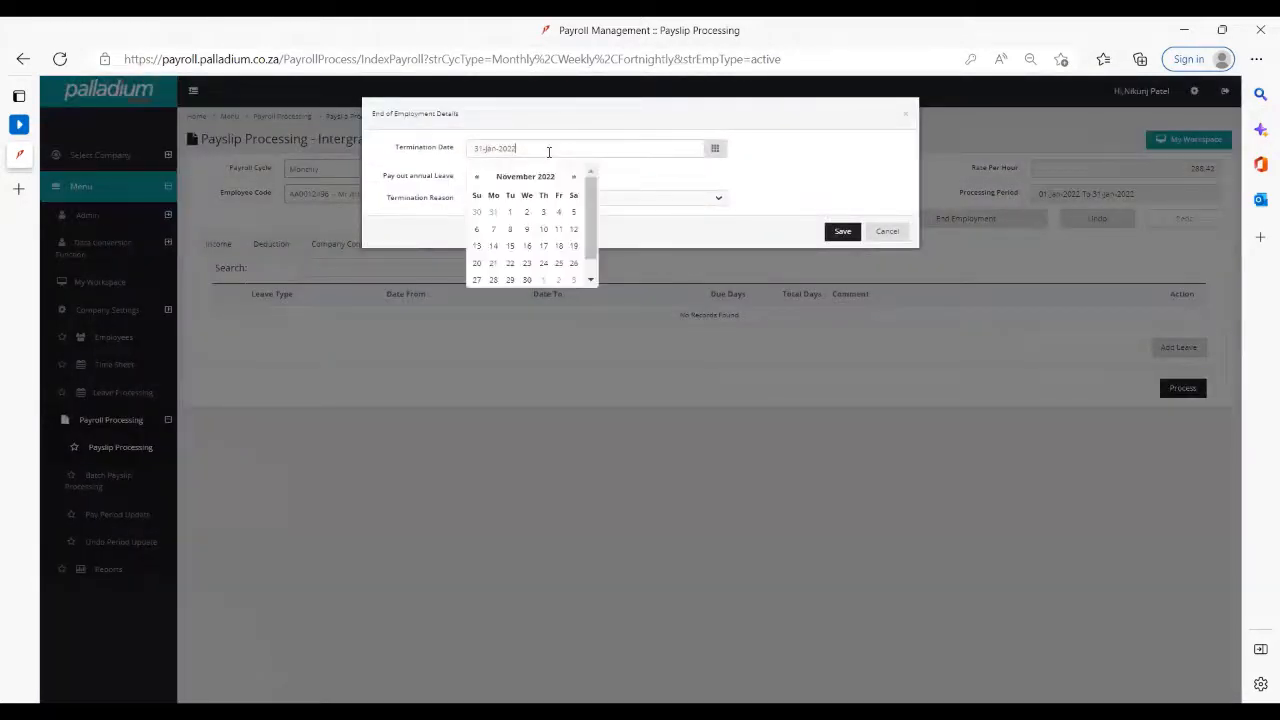
click(438, 181)
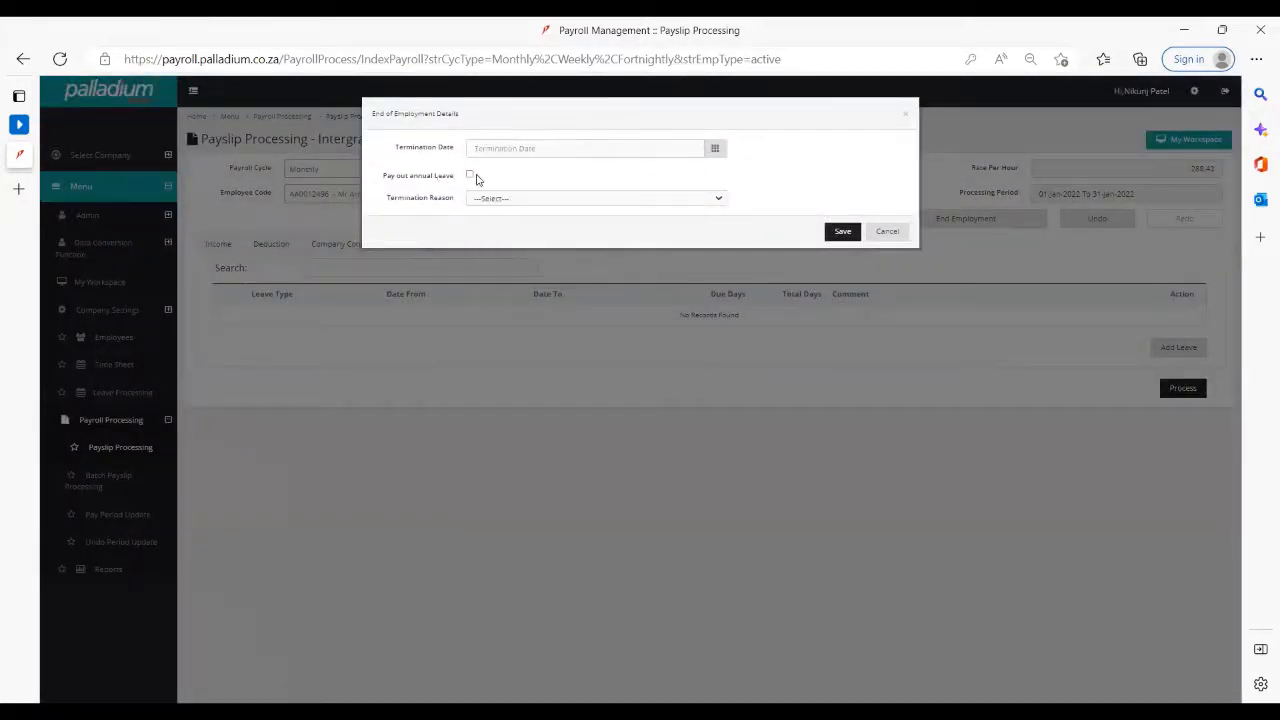
click(472, 175)
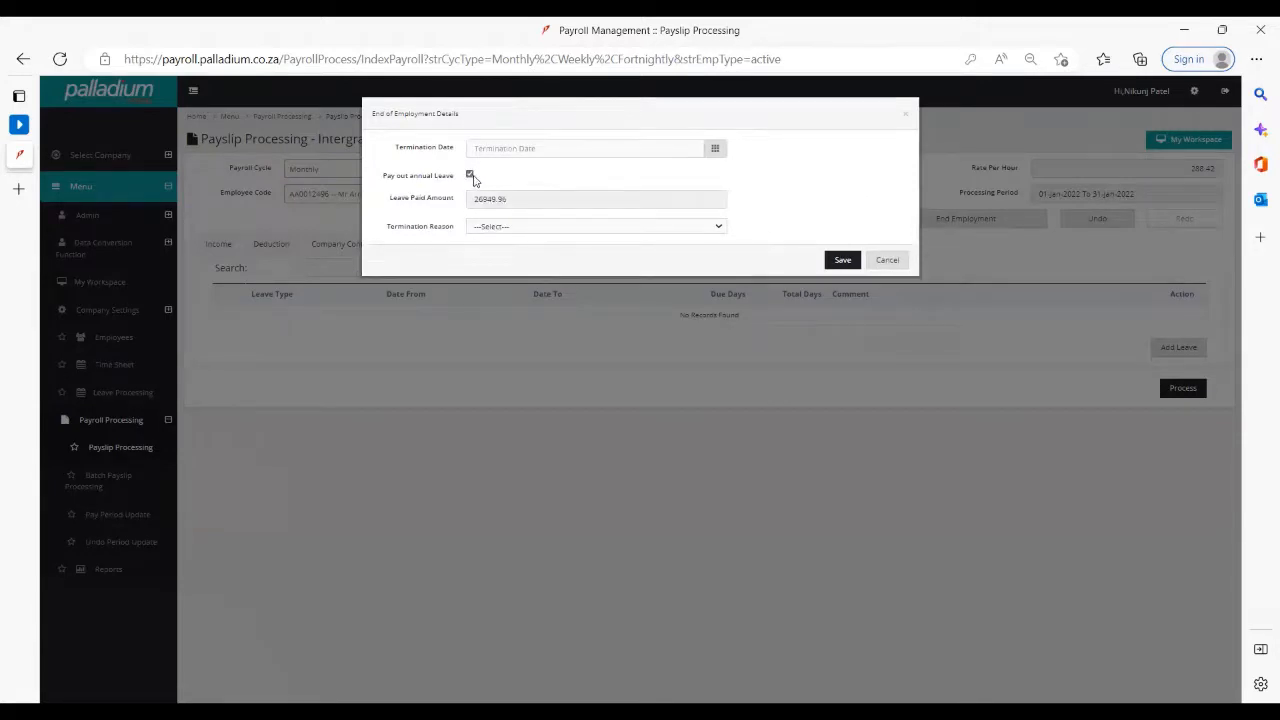
click(470, 175)
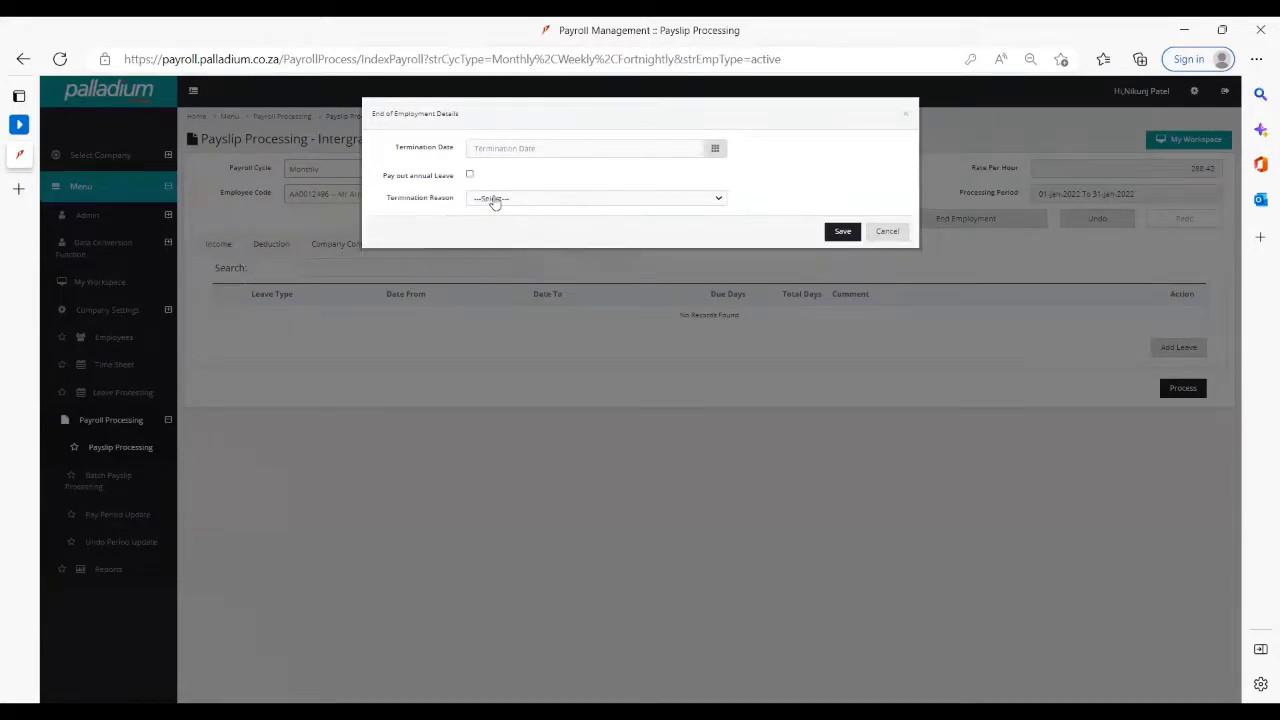
click(481, 199)
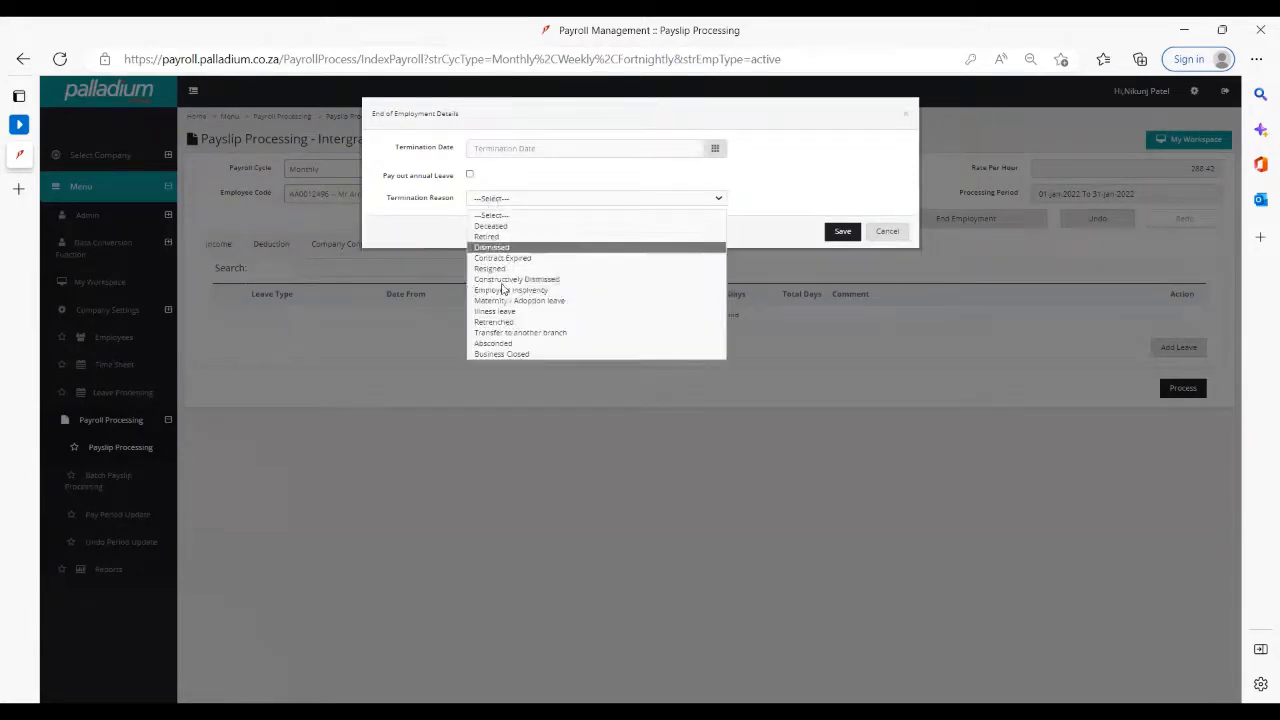
click(819, 232)
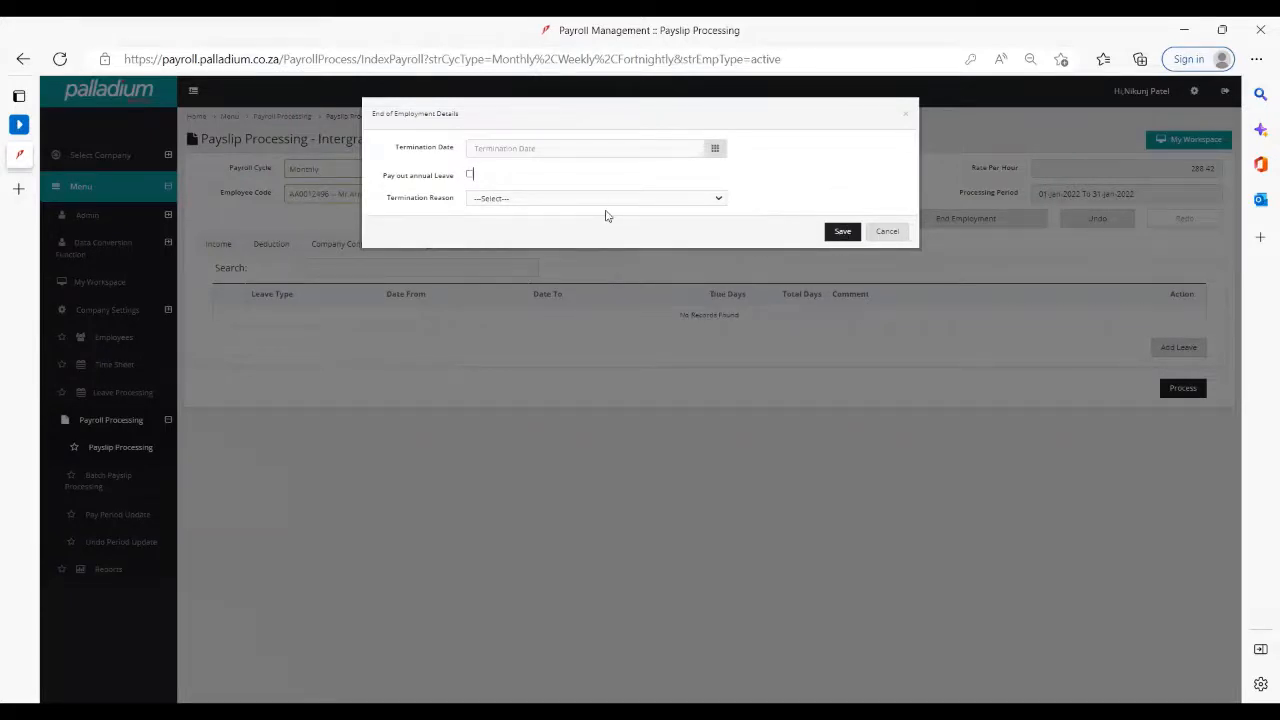
click(892, 233)
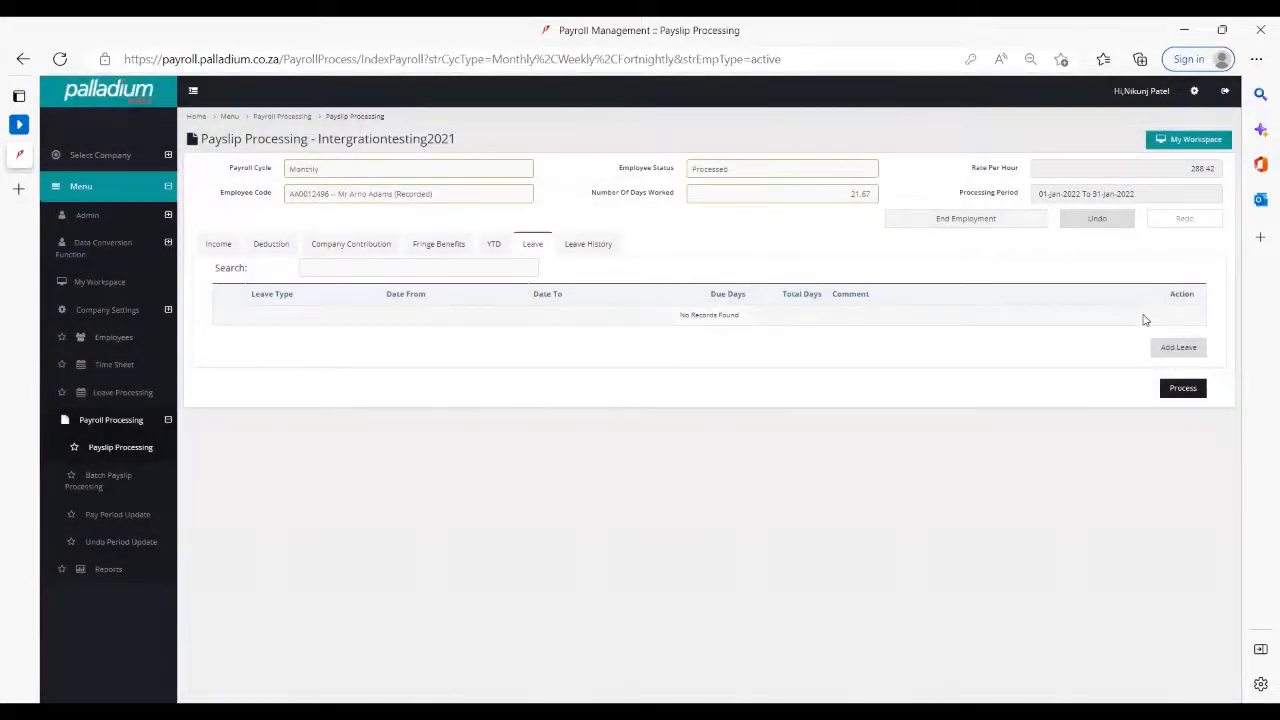
Process the employee's payslip for 01-Jan-2022 to 31-Jan-2022 and save it.
click(216, 245)
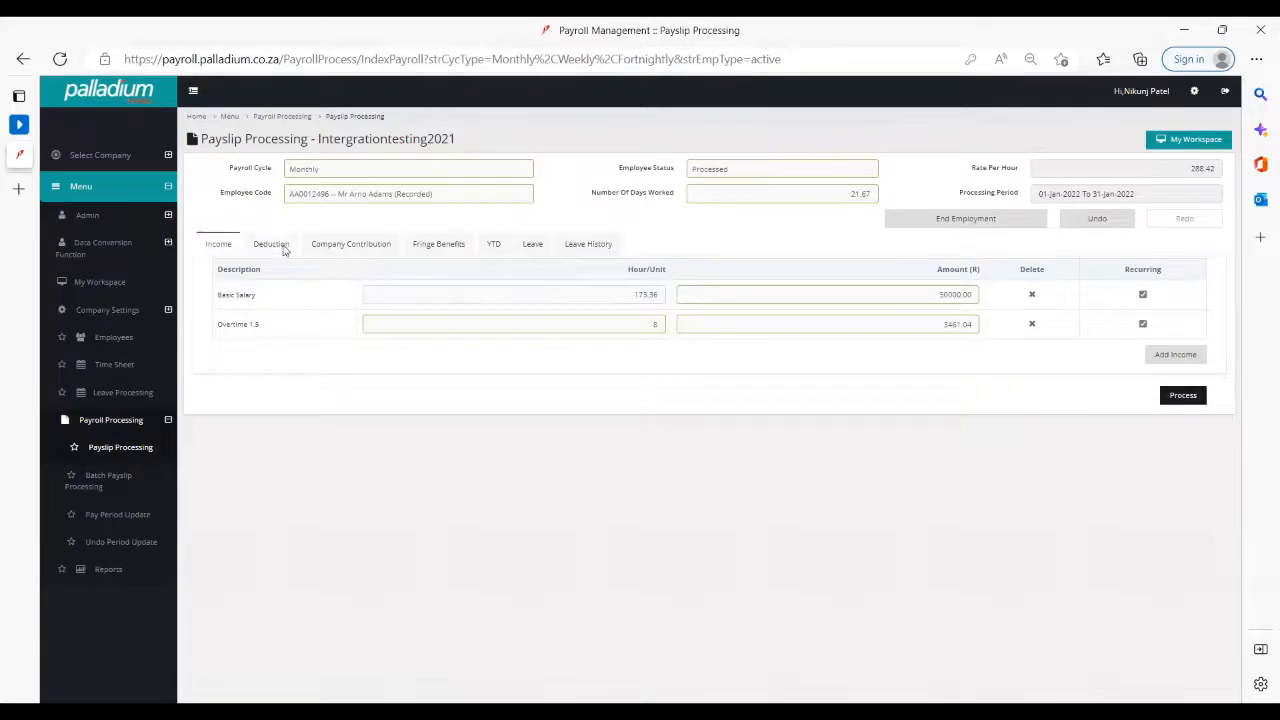
click(340, 248)
click(1184, 401)
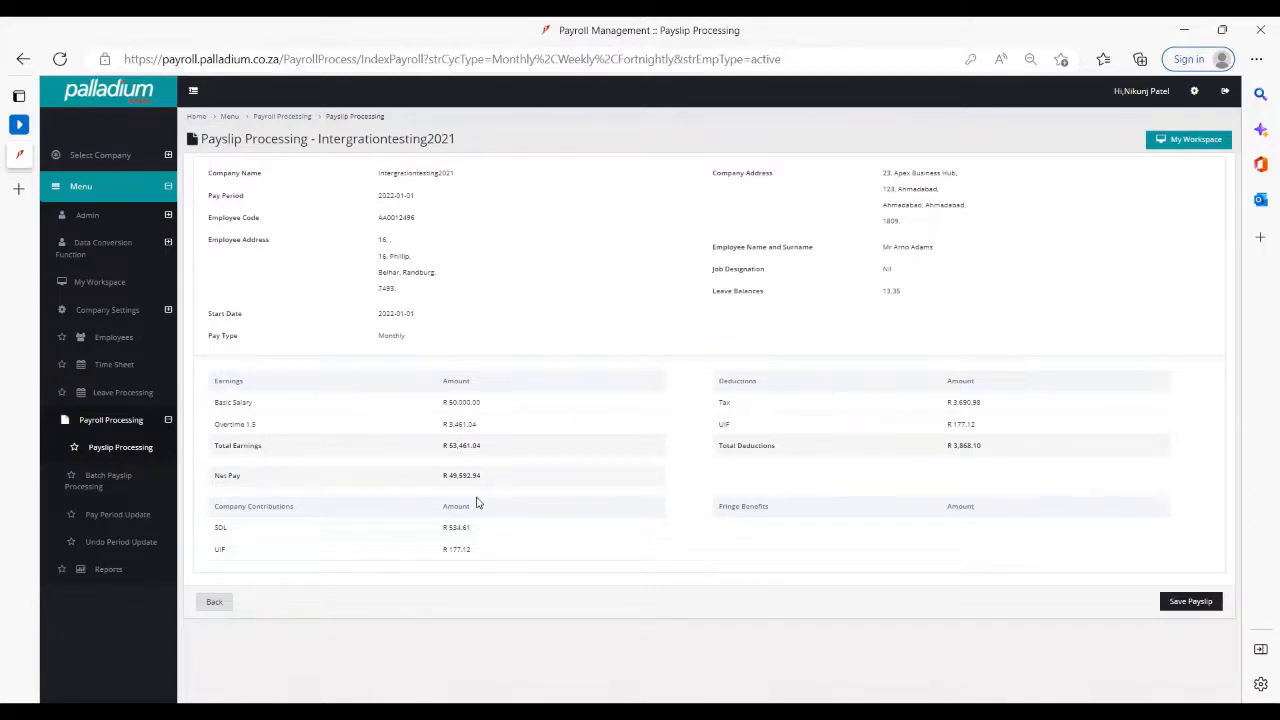
click(1206, 603)
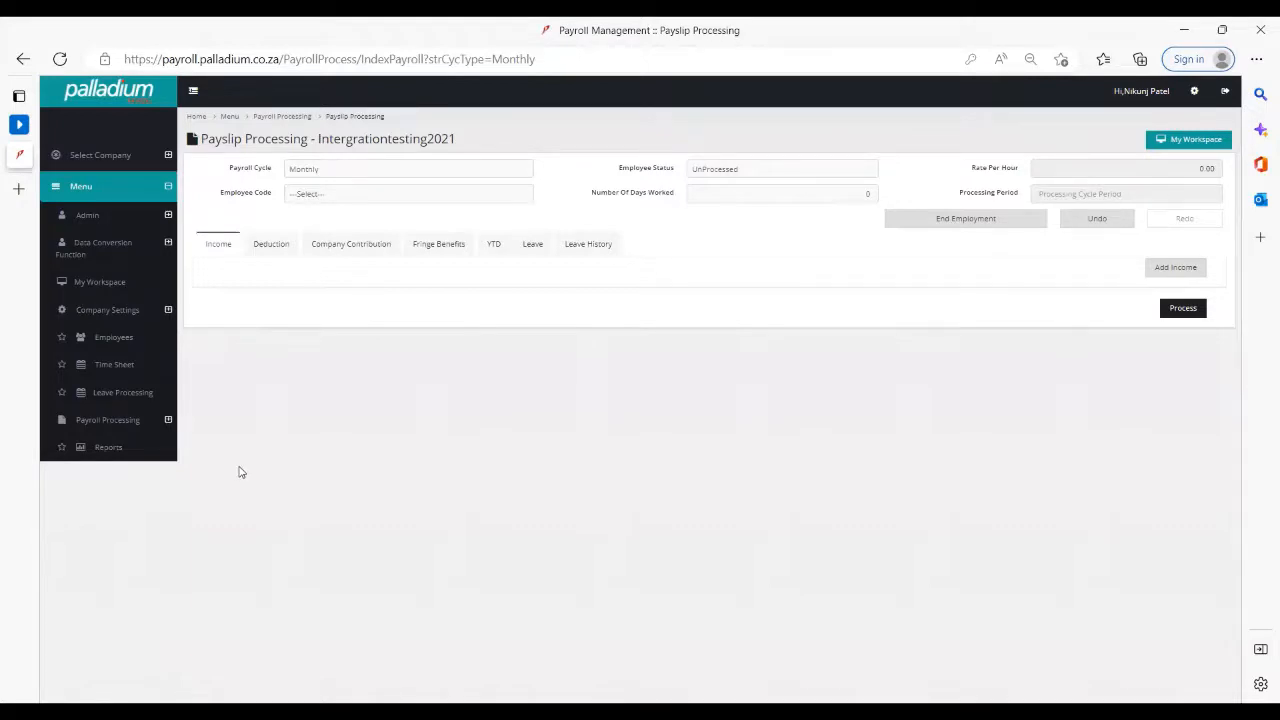
Open Pay Period Update and load the employee list for the Monthly payroll cycle.
click(152, 430)
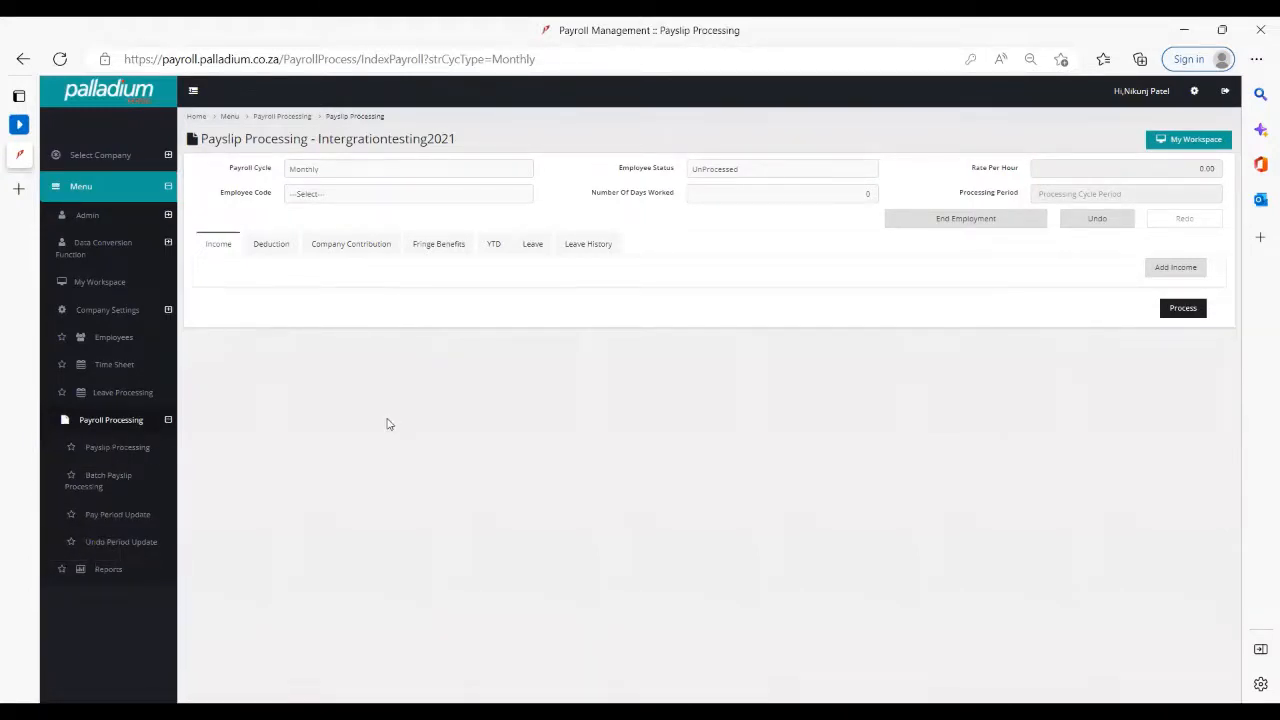
click(141, 519)
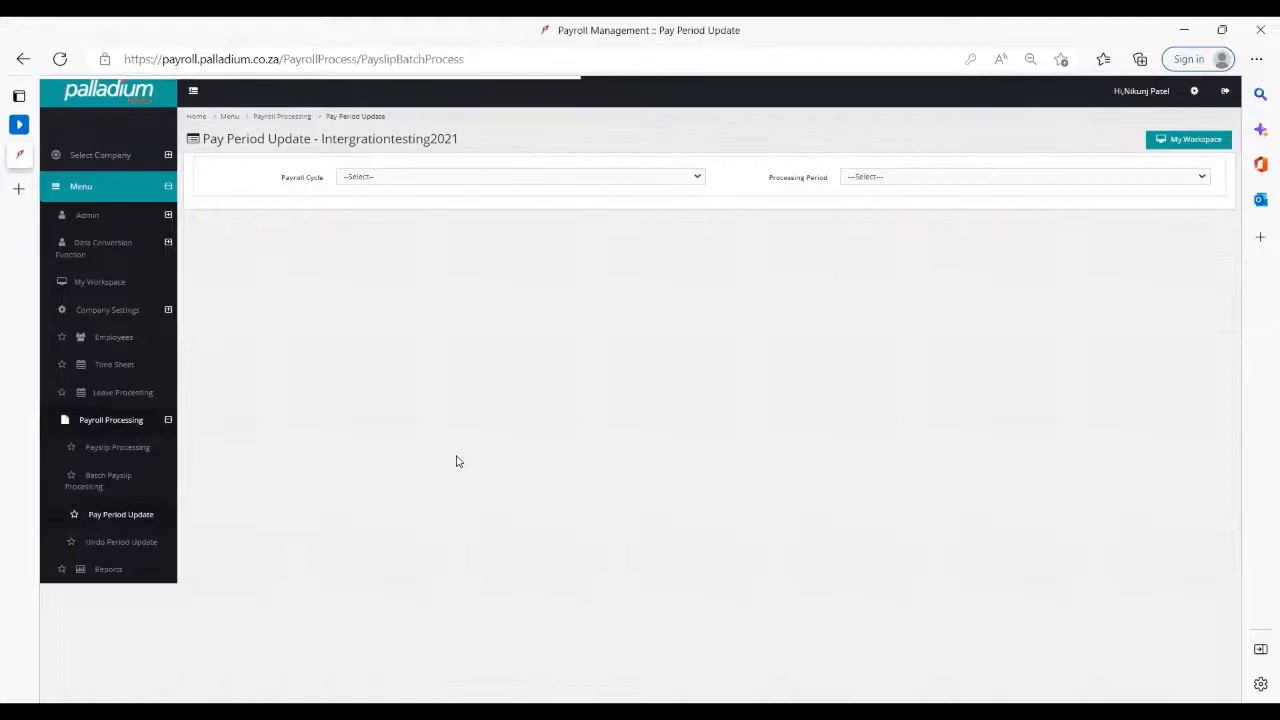
click(510, 177)
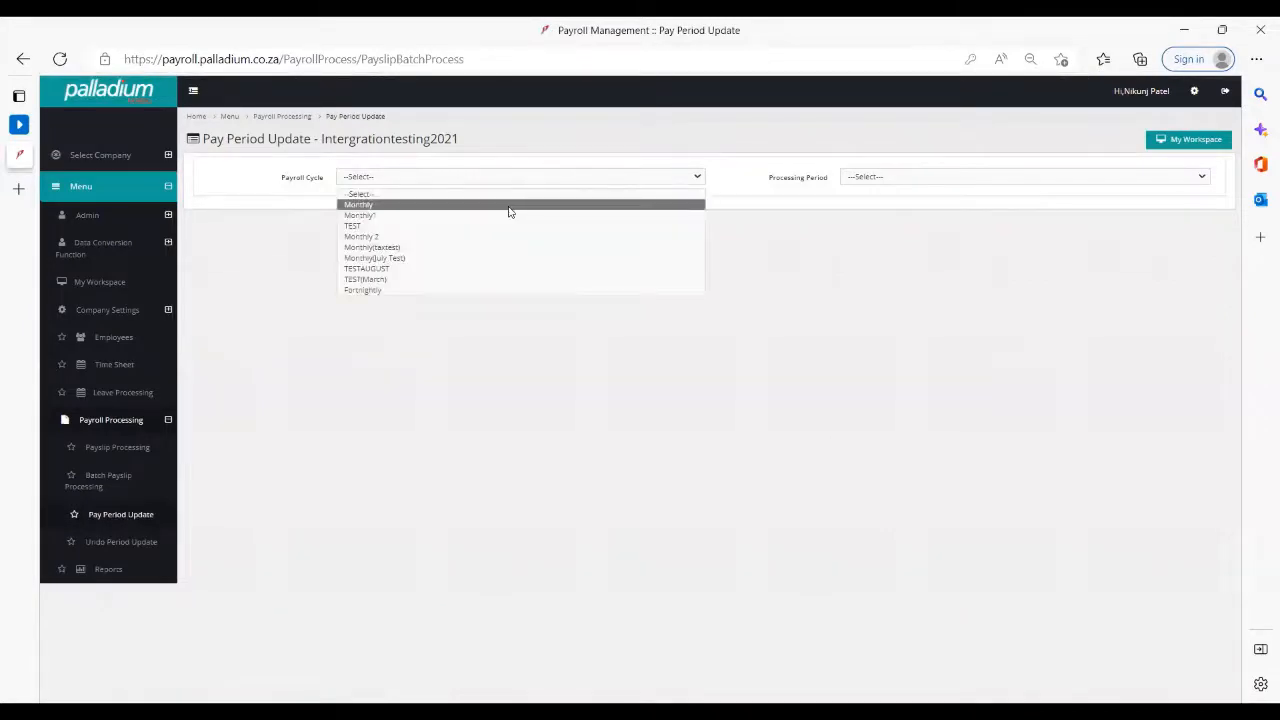
click(508, 205)
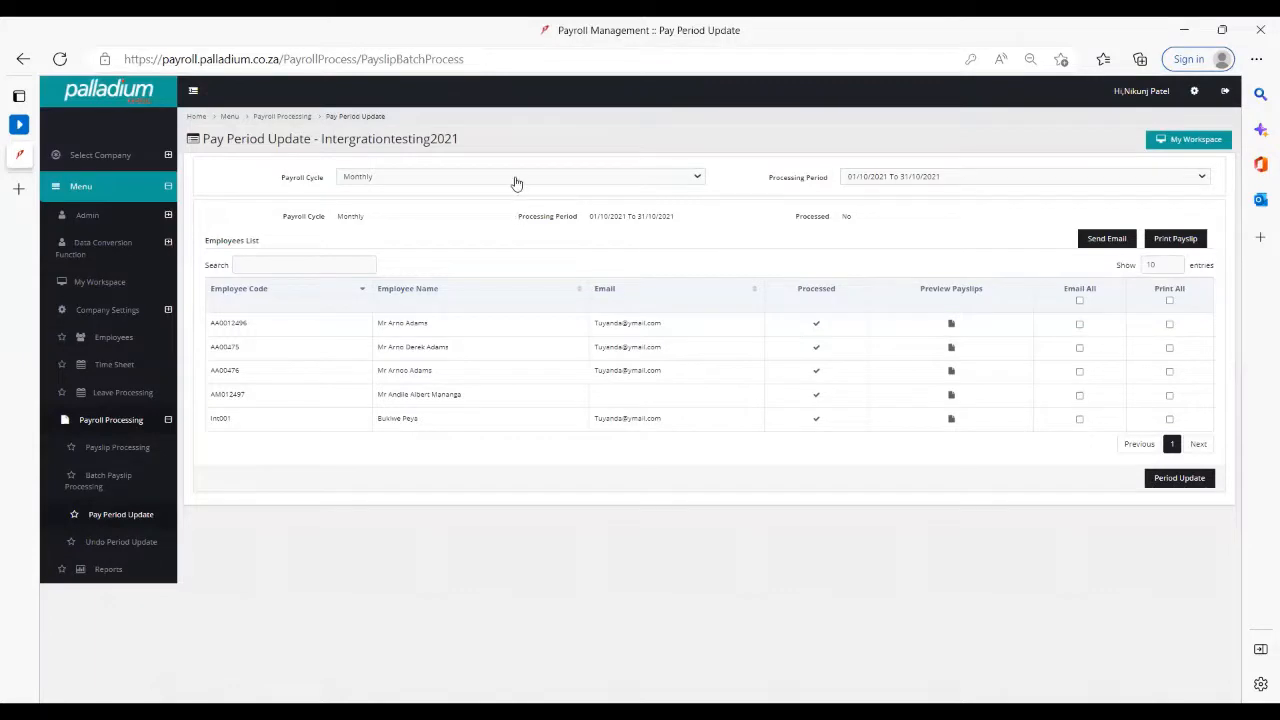
View the processing period 01/09/2021 to 30/09/2021 and return to 01/10/2021 to 31/10/2021.
click(516, 183)
click(893, 182)
click(893, 180)
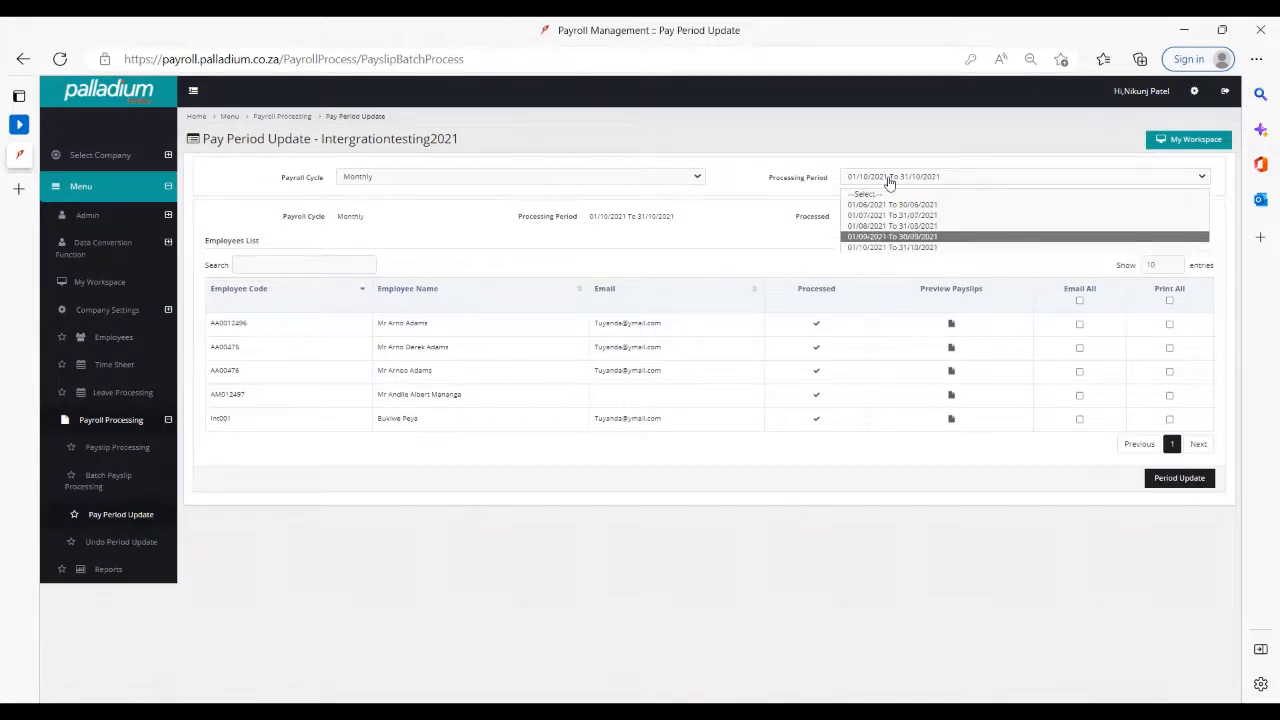
click(897, 236)
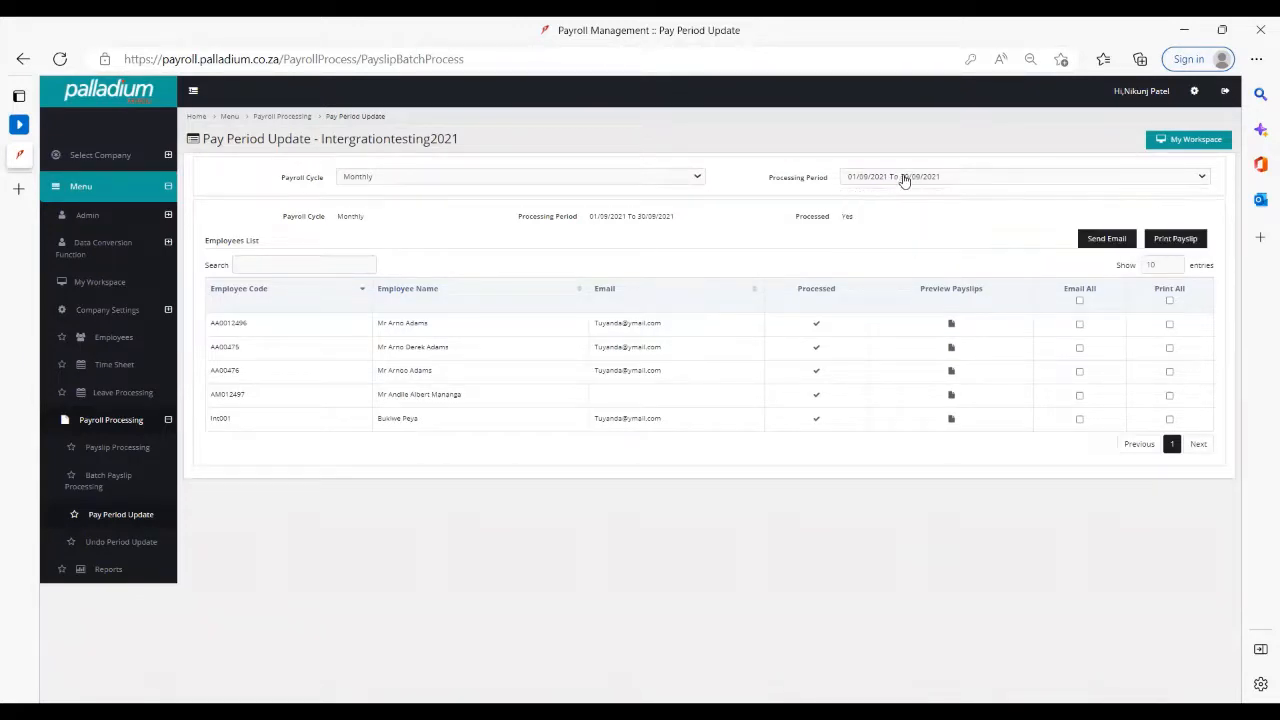
click(895, 176)
click(866, 247)
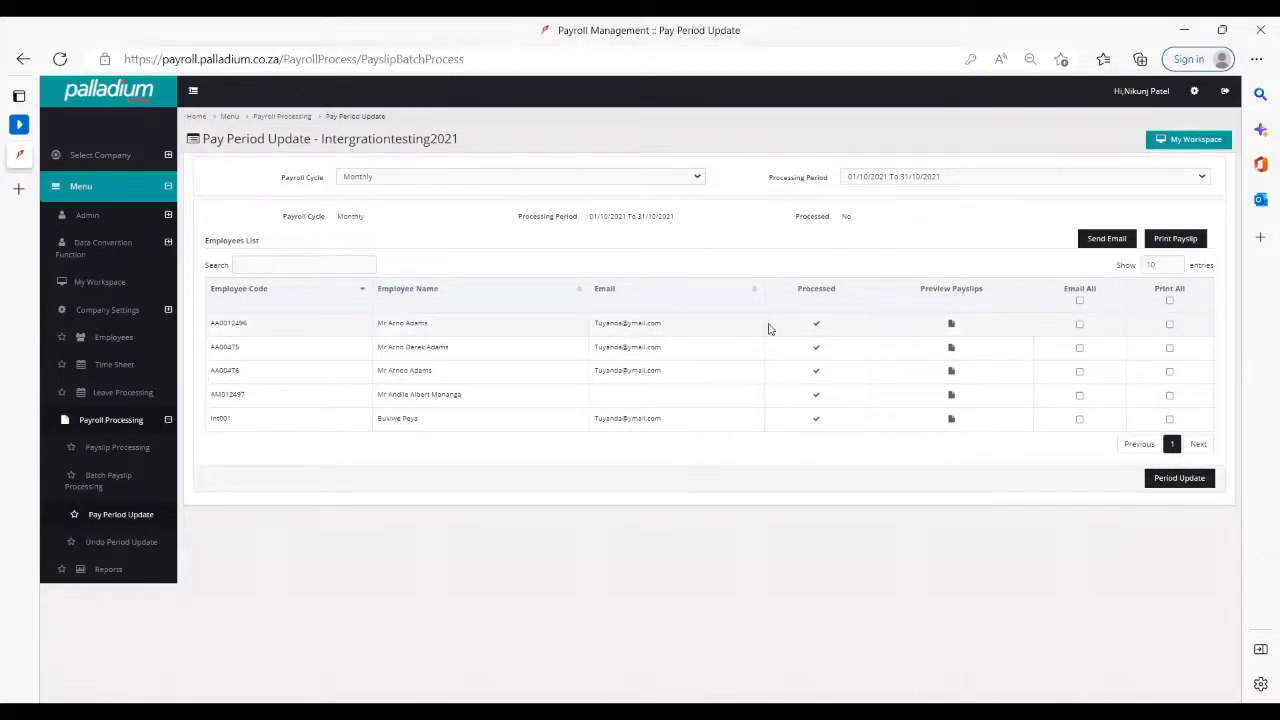
Preview the October 2021 payslip of the first employee in the list and read through it.
click(951, 324)
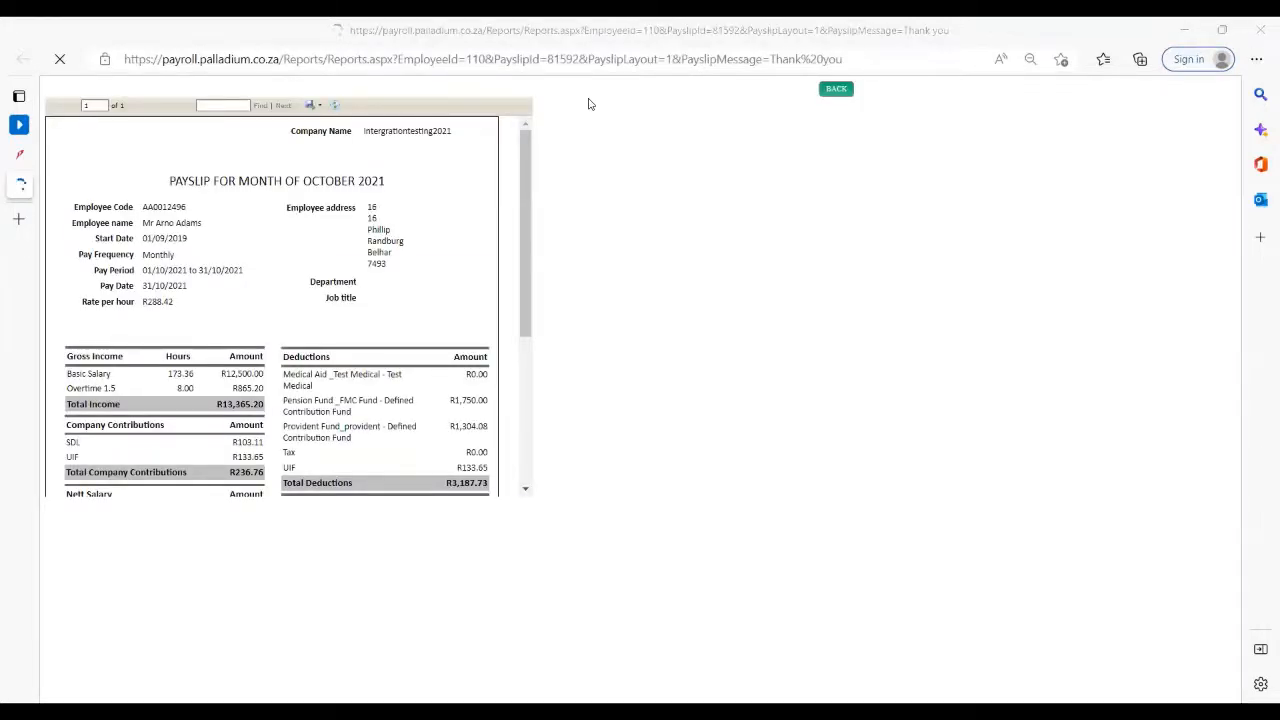
scroll(348, 318, down, 1)
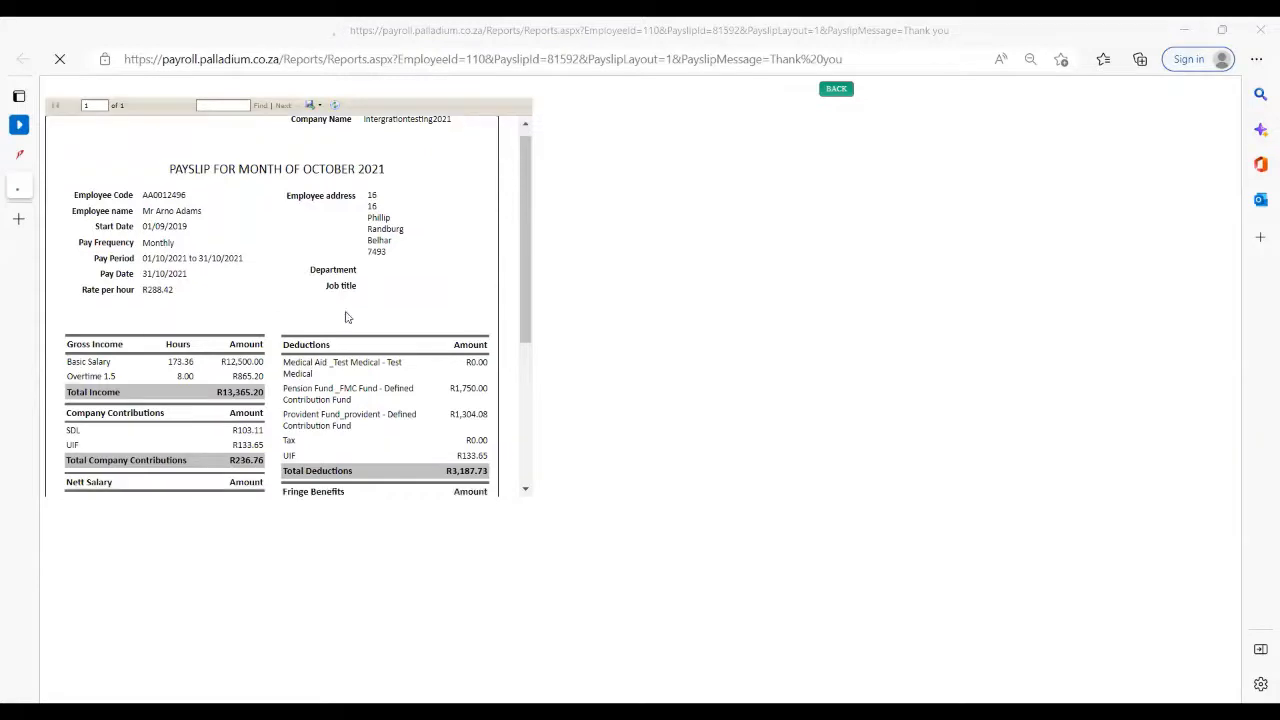
scroll(348, 318, down, 5)
scroll(348, 318, up, 5)
scroll(348, 318, down, 5)
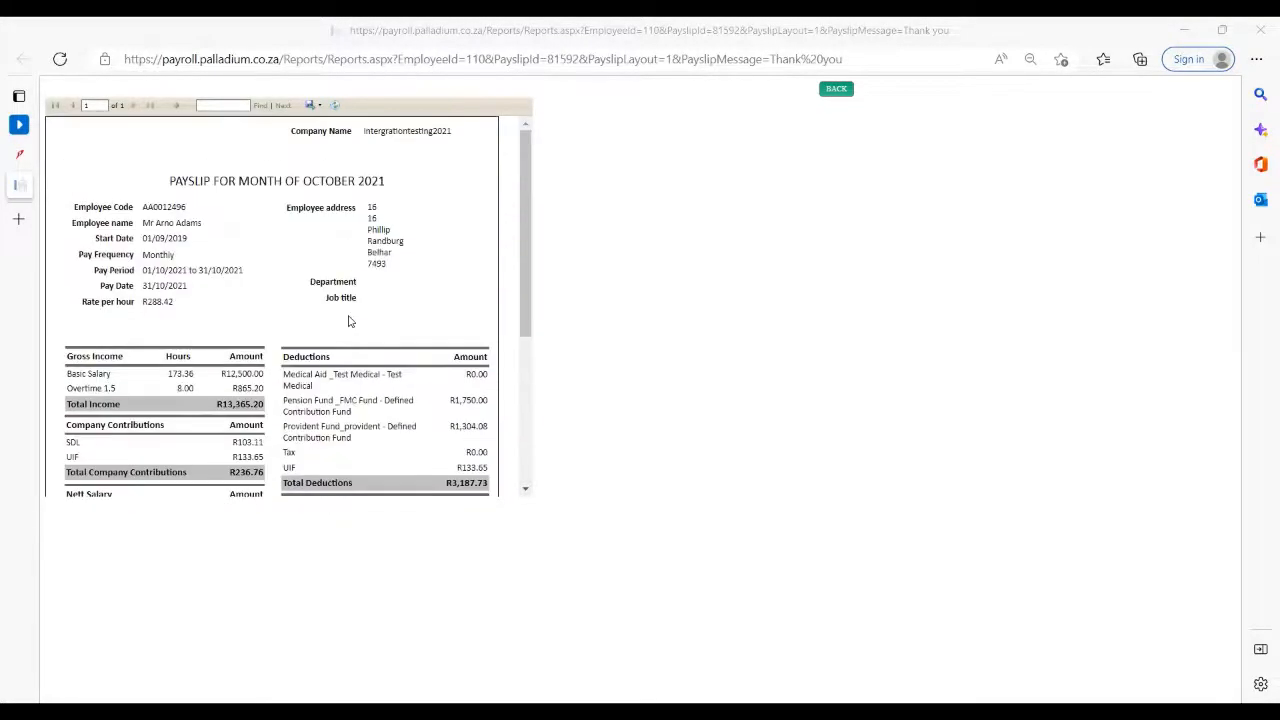
Examine the October 2021 payslip's income, deductions, year-to-date totals, leave and attendance details, and return to Pay Period Update.
scroll(349, 320, down, 4)
scroll(349, 320, up, 2)
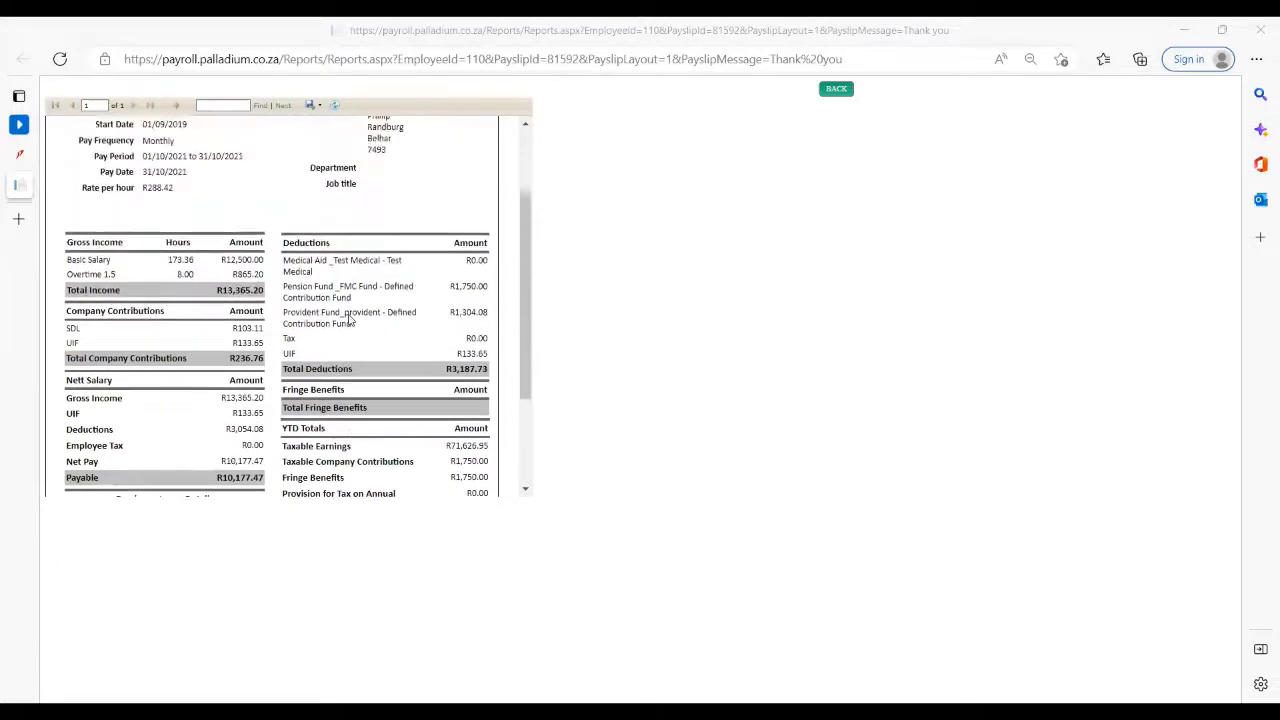
scroll(349, 320, up, 2)
scroll(349, 319, down, 1)
scroll(349, 319, up, 2)
scroll(350, 319, down, 1)
scroll(349, 319, down, 1)
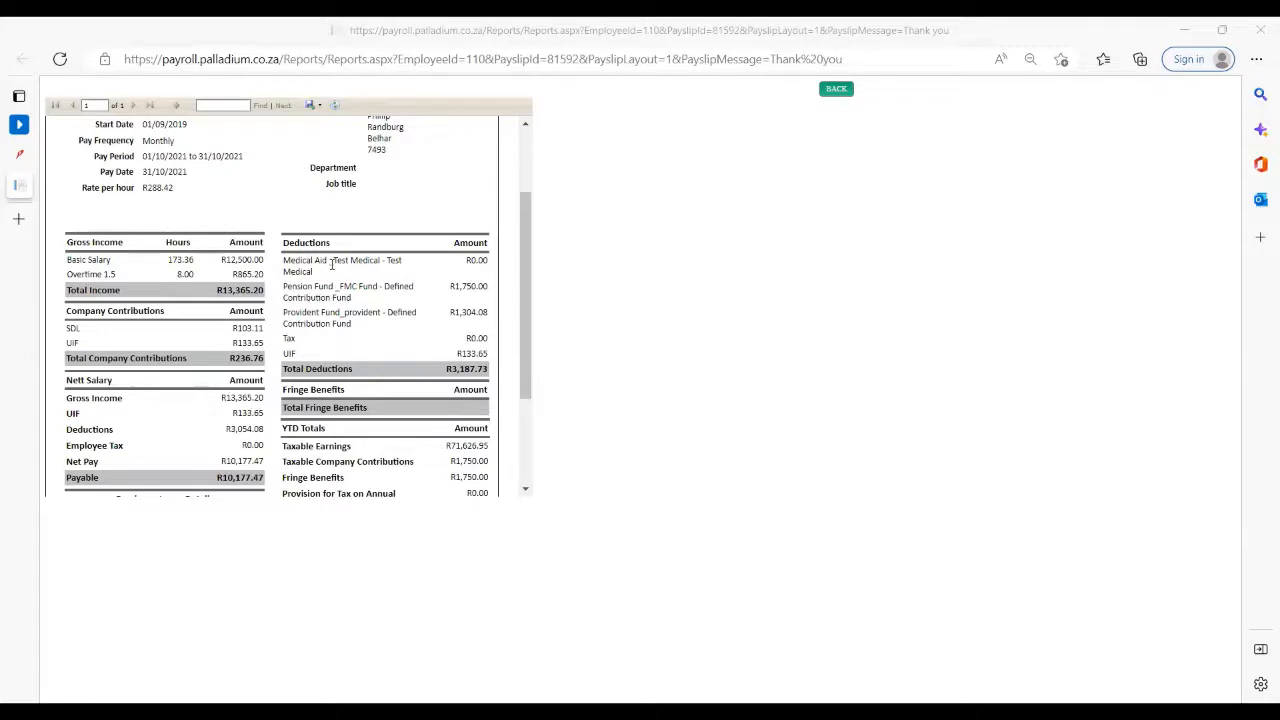
scroll(335, 360, down, 3)
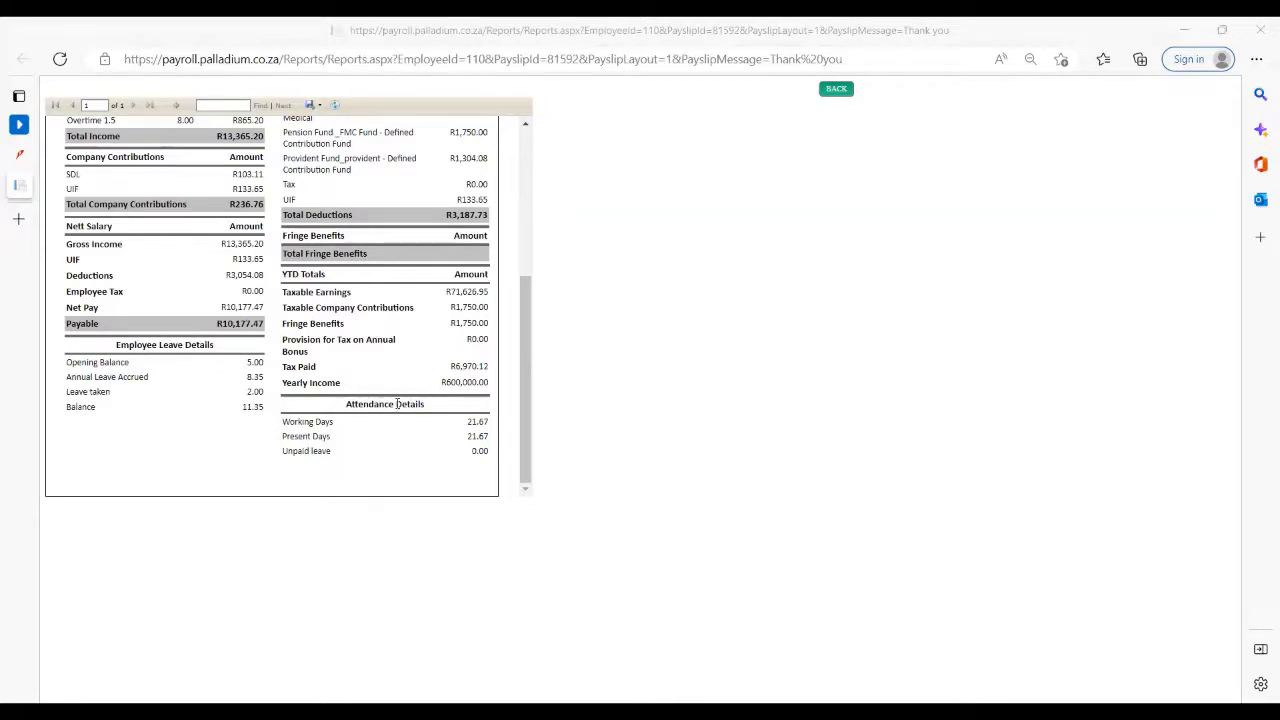
scroll(399, 404, up, 3)
scroll(399, 404, up, 4)
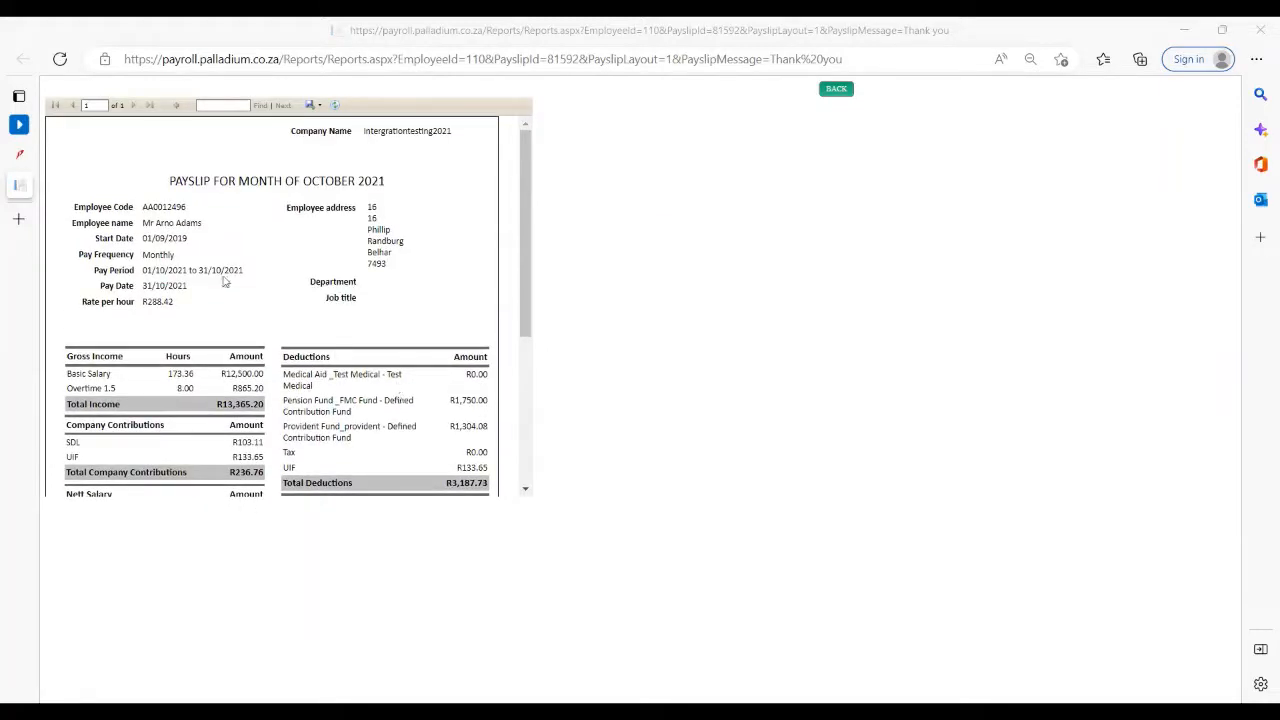
click(22, 158)
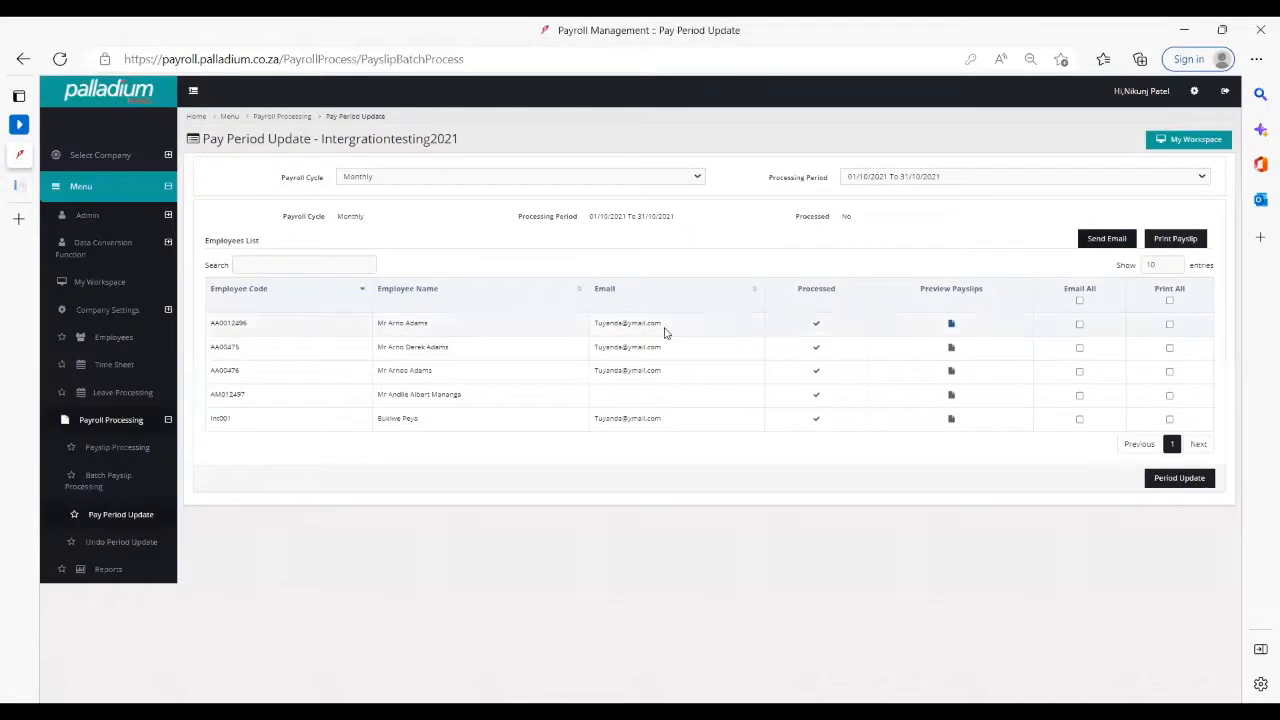
Highlight the first employee's e-mail, choose Individual Employee in the payslip email options, and cancel without sending.
drag(668, 327, 594, 320)
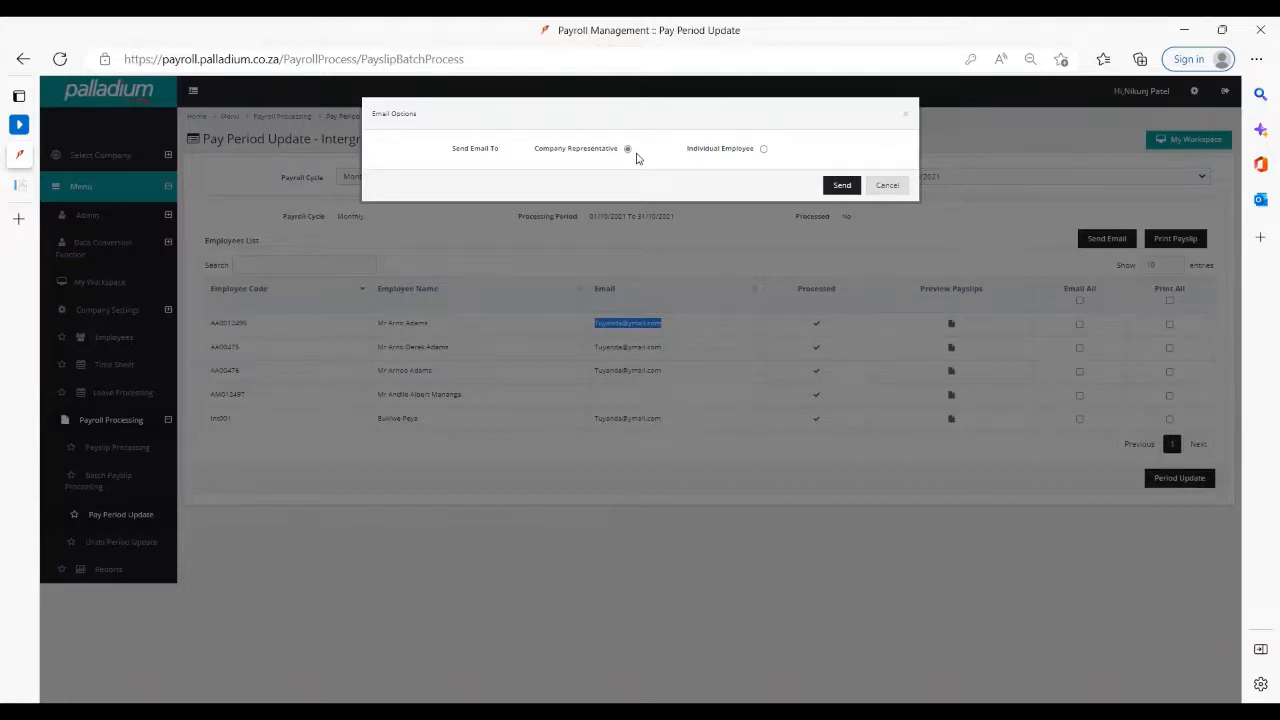
click(763, 149)
click(898, 187)
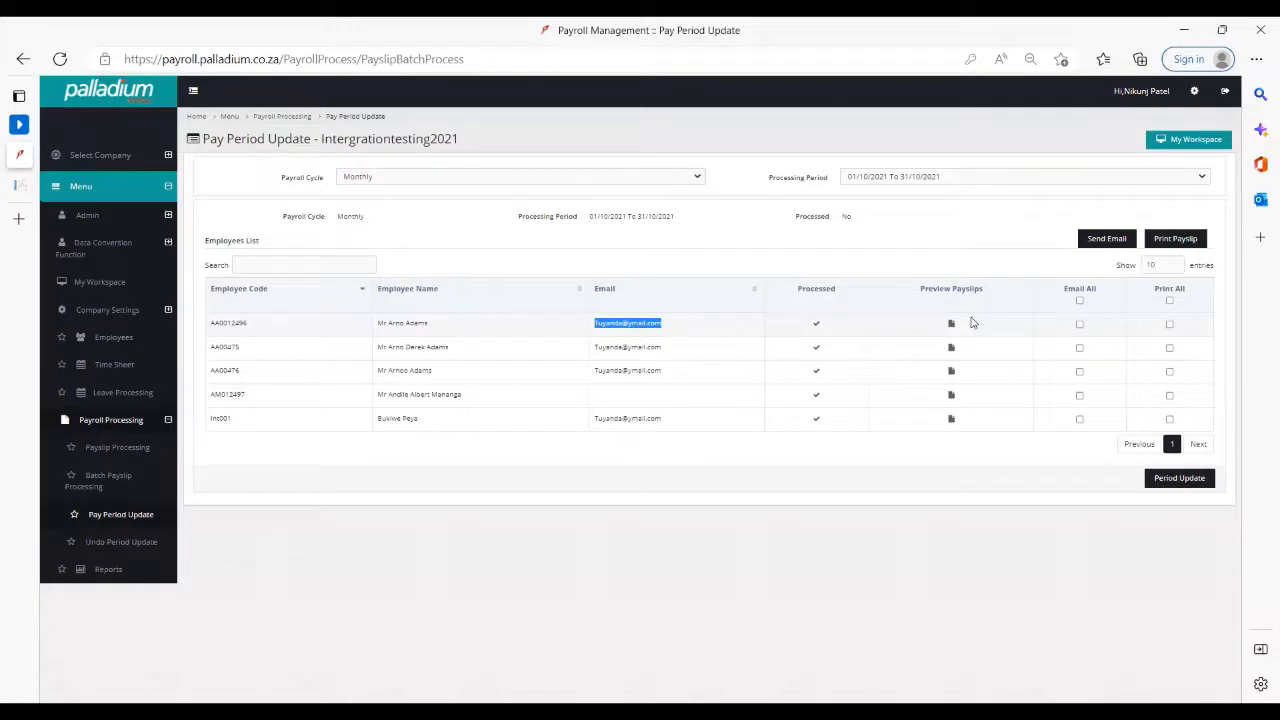
Mark all employees' payslips for emailing and clear the marks, and do the same for printing.
click(1080, 324)
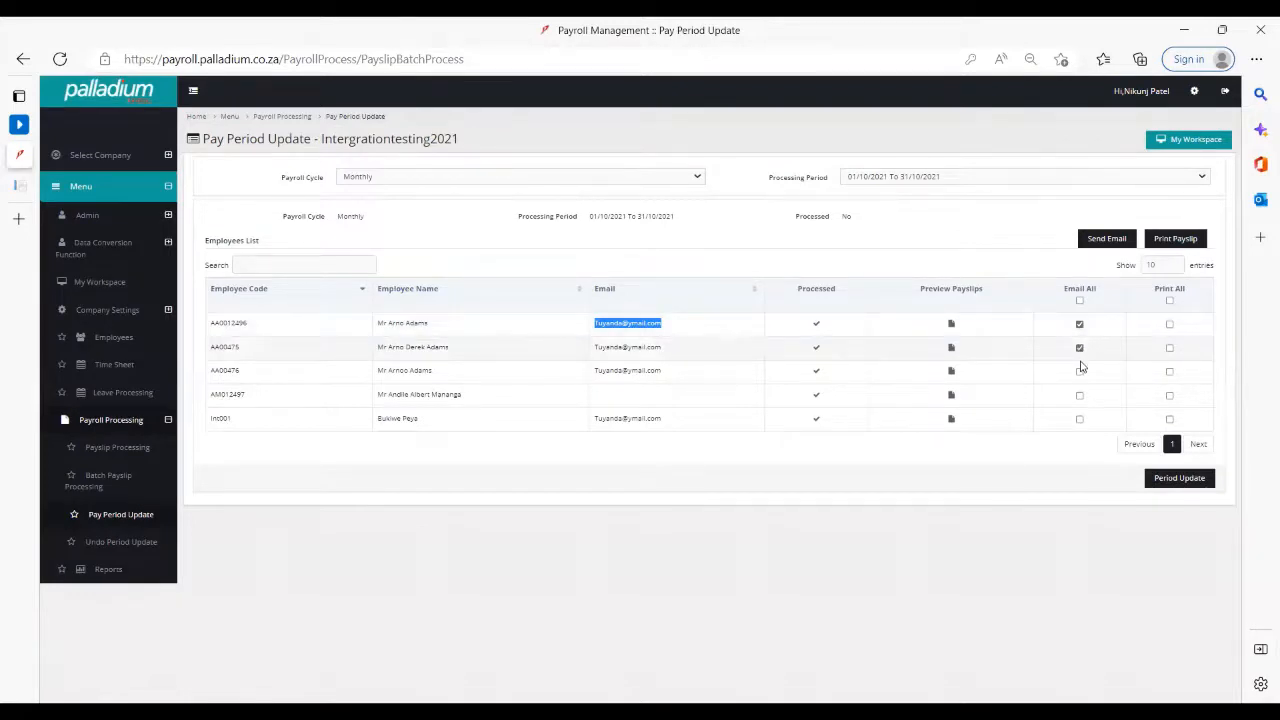
click(1080, 300)
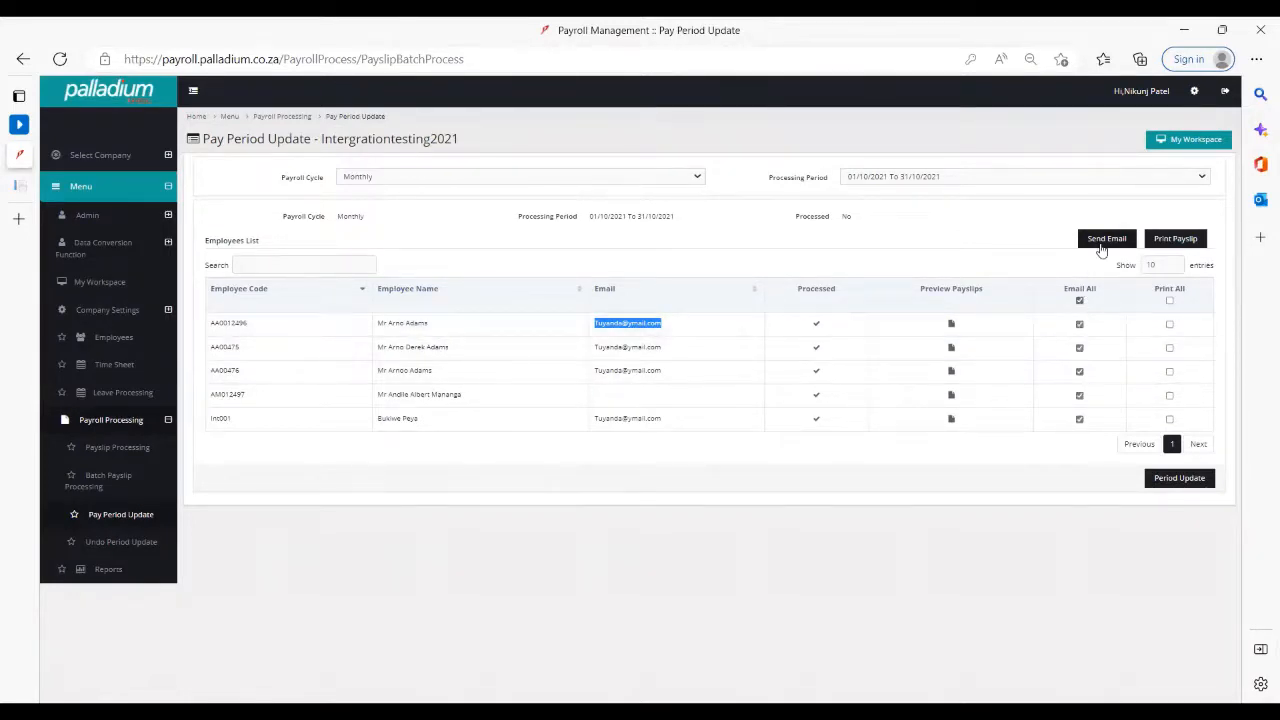
click(1080, 300)
click(1169, 300)
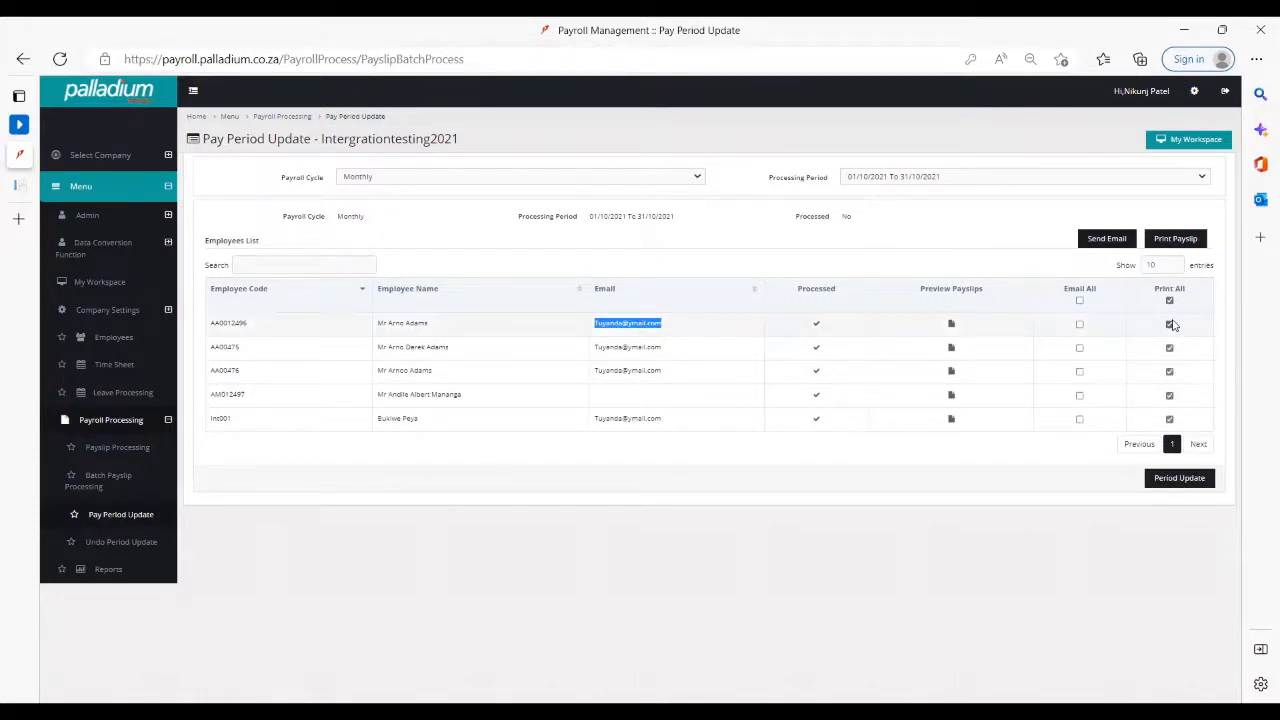
click(1171, 324)
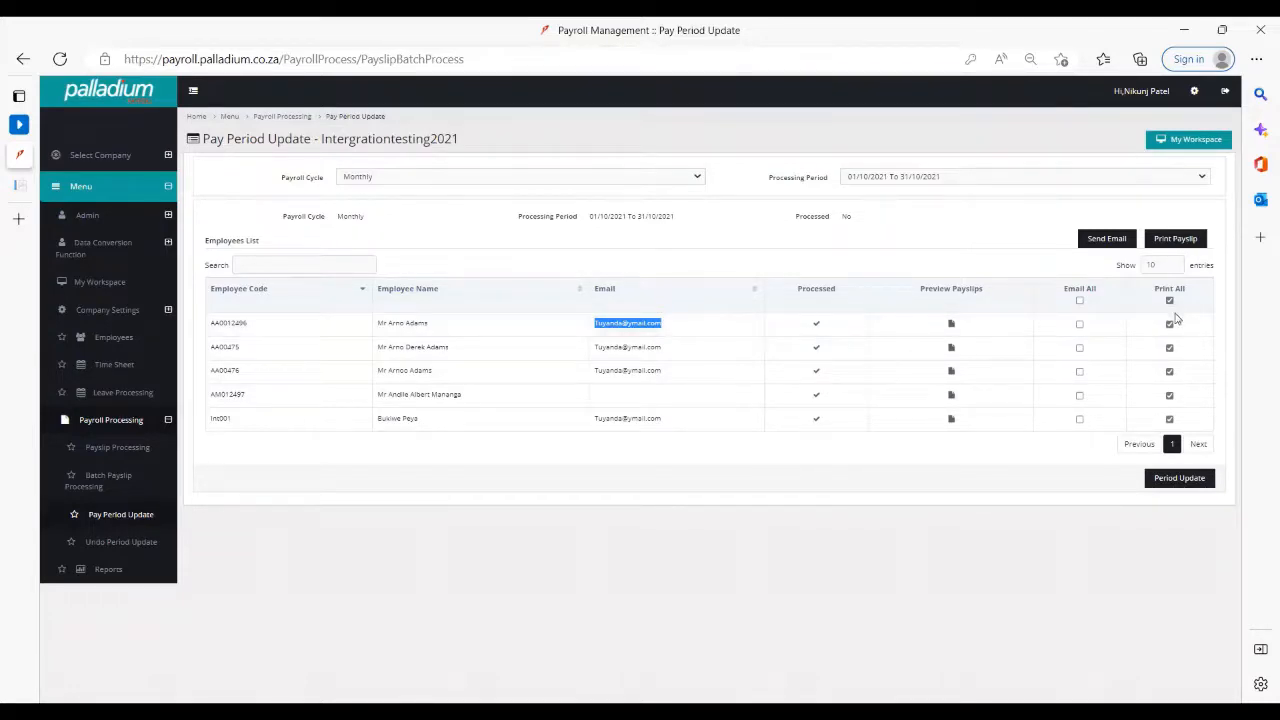
click(1170, 325)
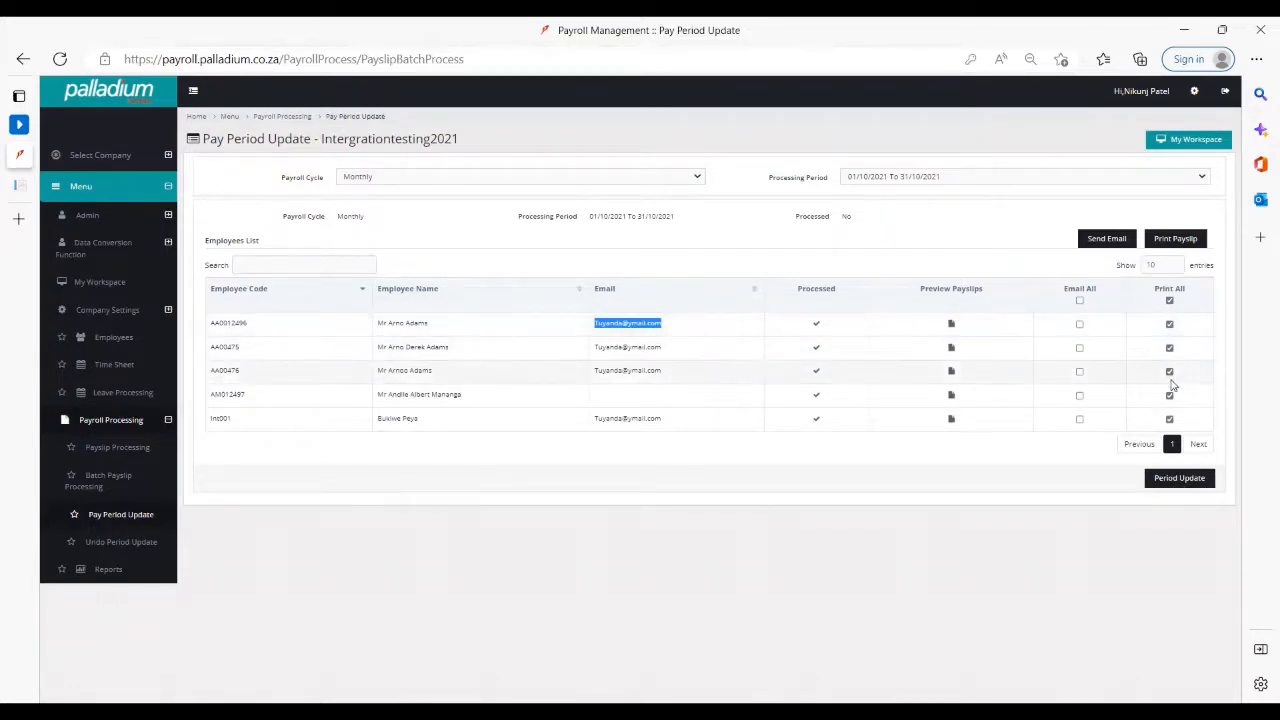
click(1169, 301)
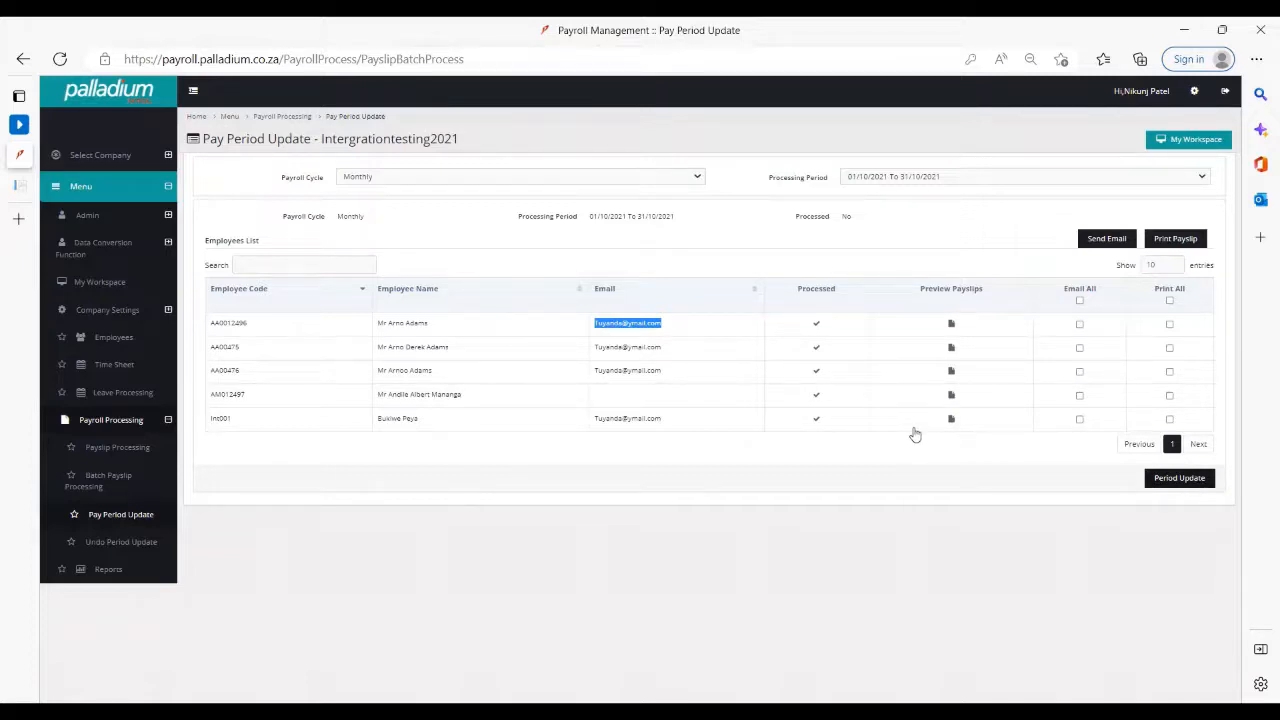
Start the period update for 01/10/2021 to 31/10/2021 and cancel it.
click(1179, 478)
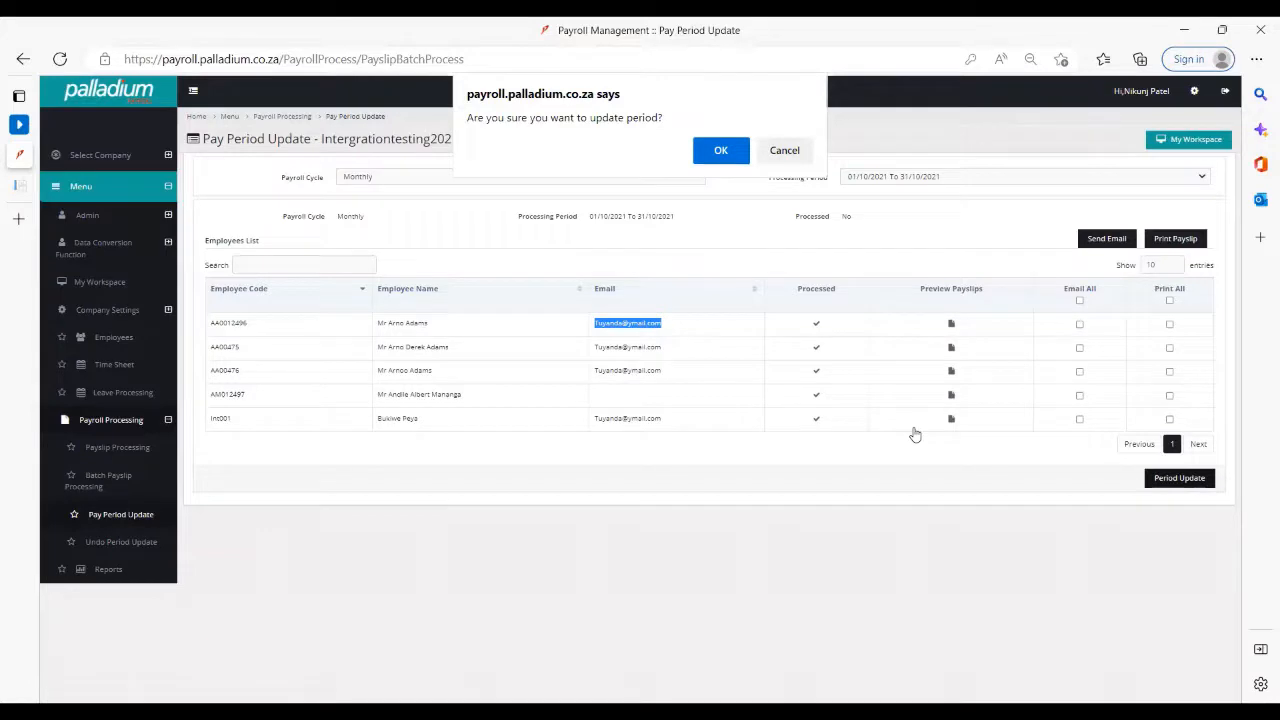
click(787, 152)
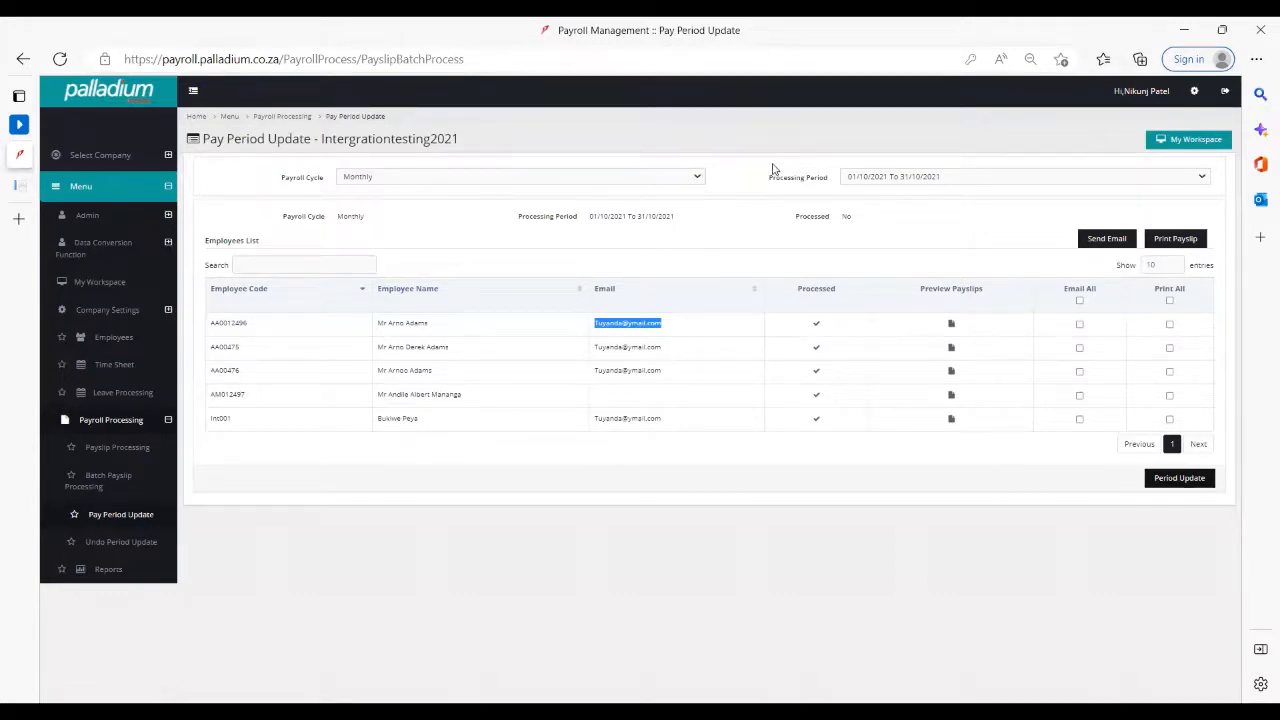
Open Reports, look through the leave reports and favourites, and expand the favourite payroll reports.
click(108, 577)
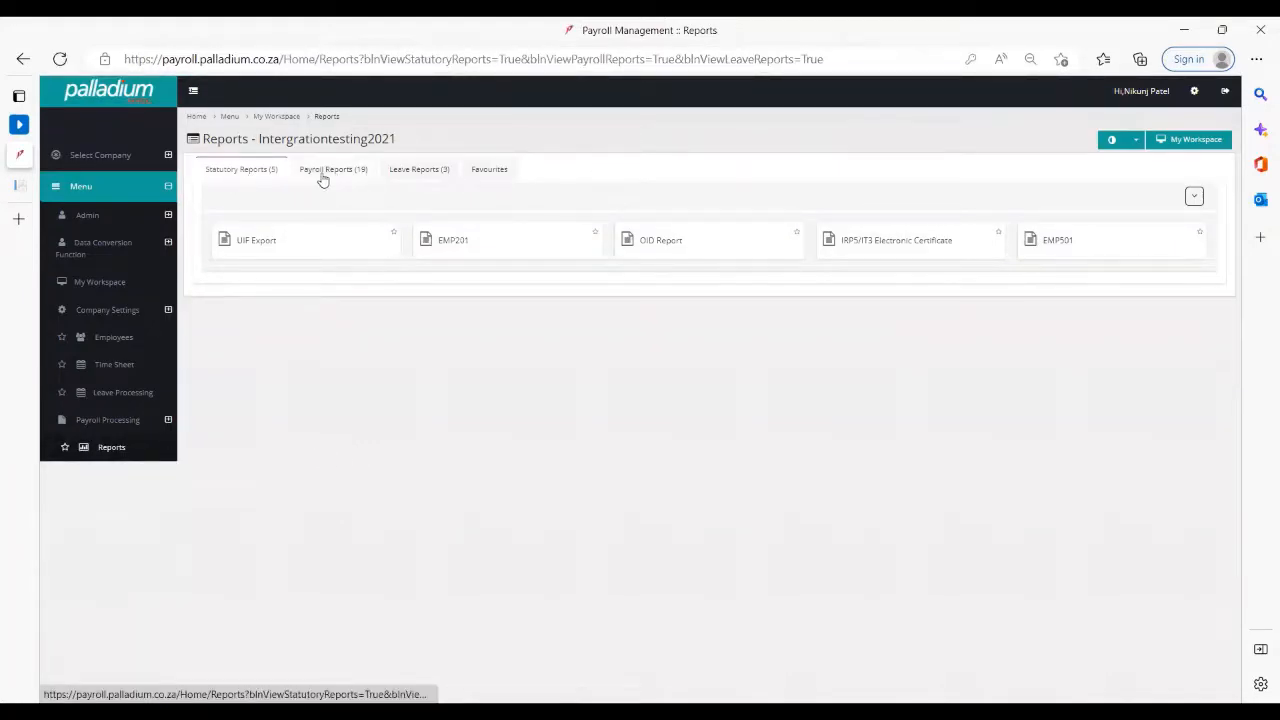
click(416, 172)
click(487, 170)
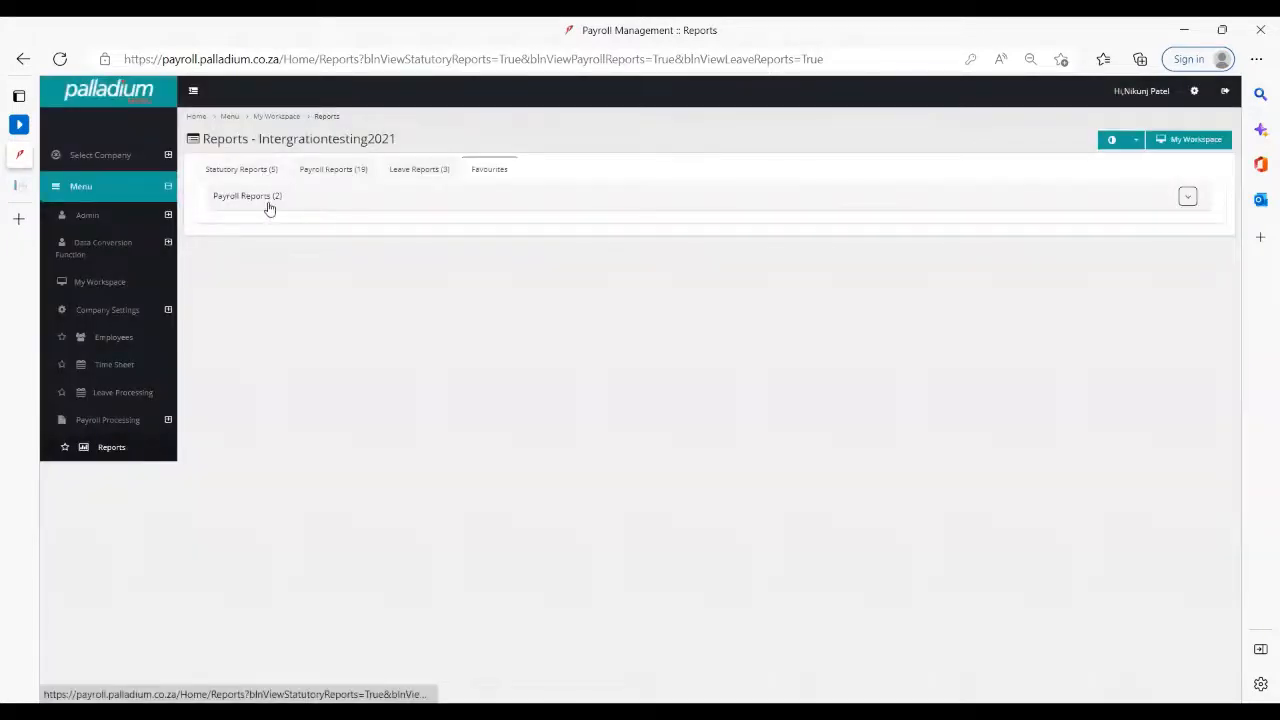
click(268, 200)
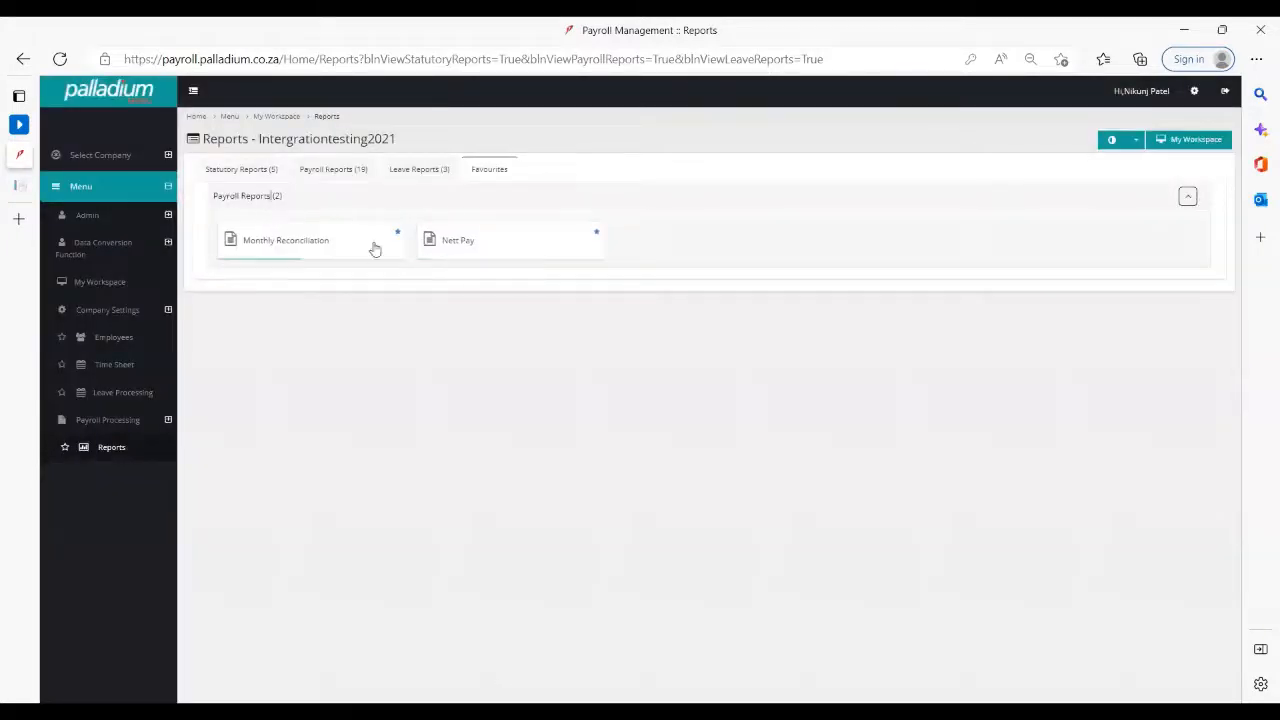
View the EMP201 and IRP5/IT3 Electronic Certificate forms among the statutory reports.
click(271, 170)
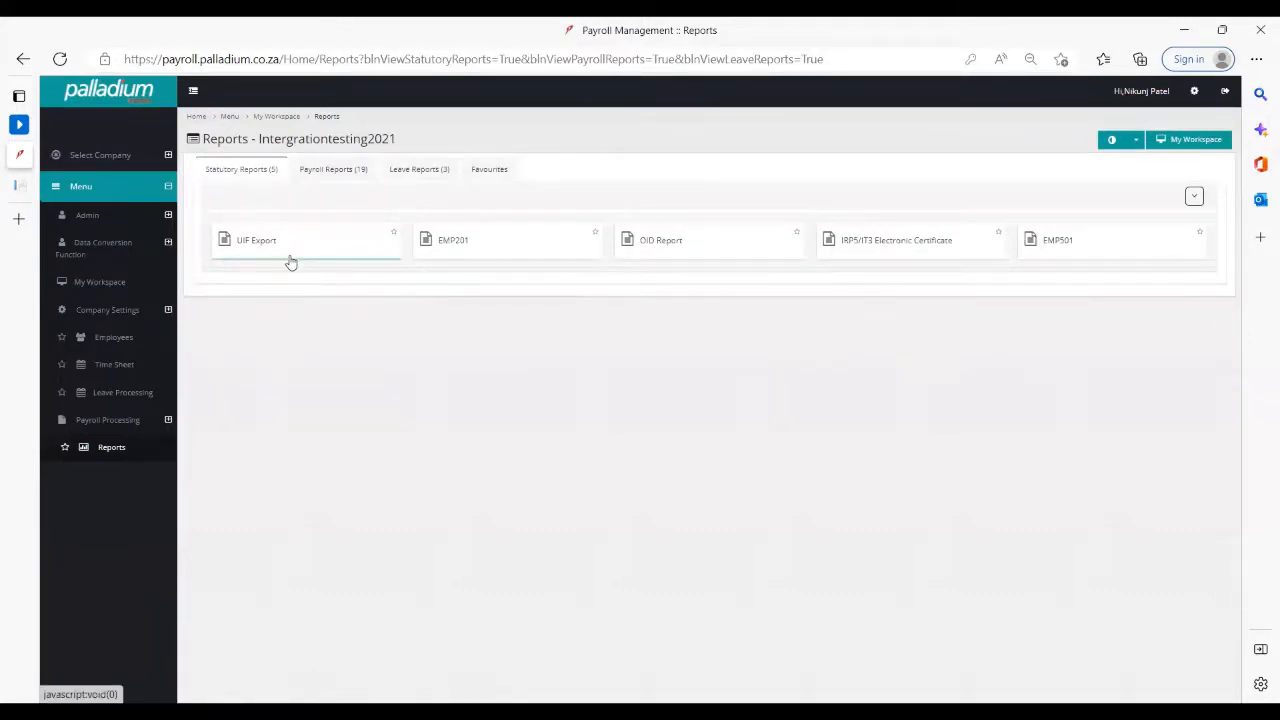
click(489, 252)
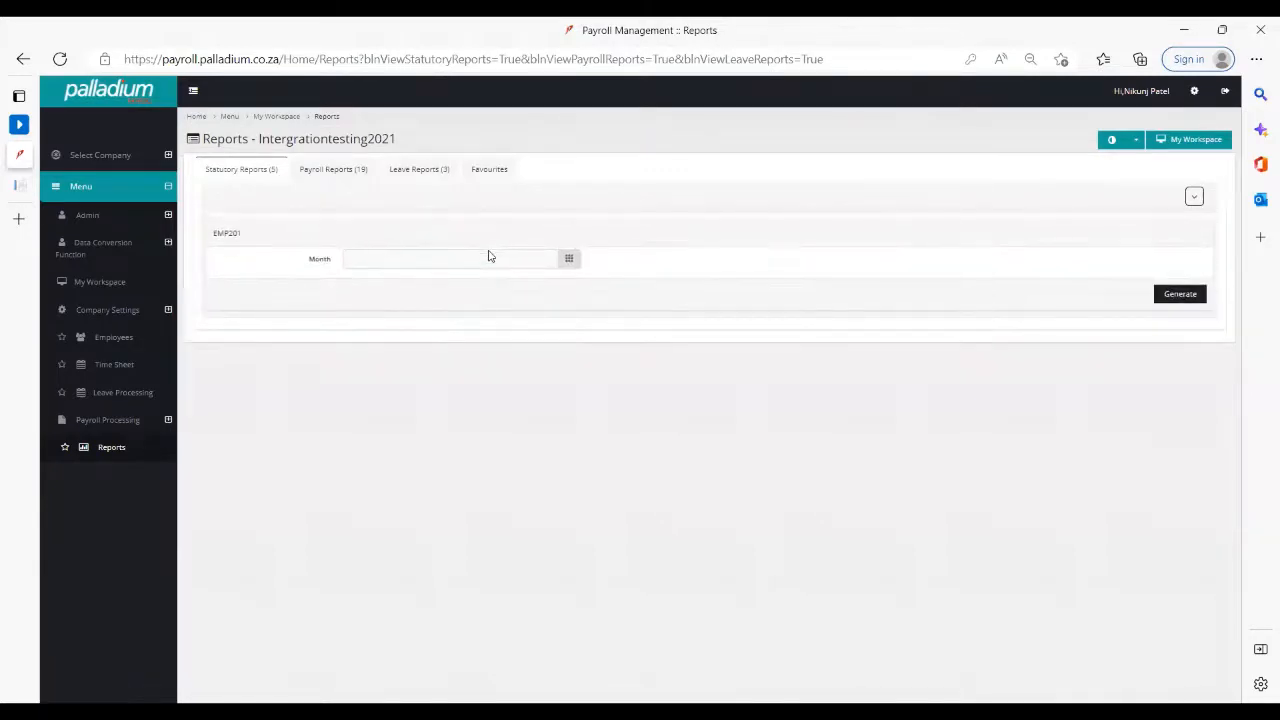
click(266, 169)
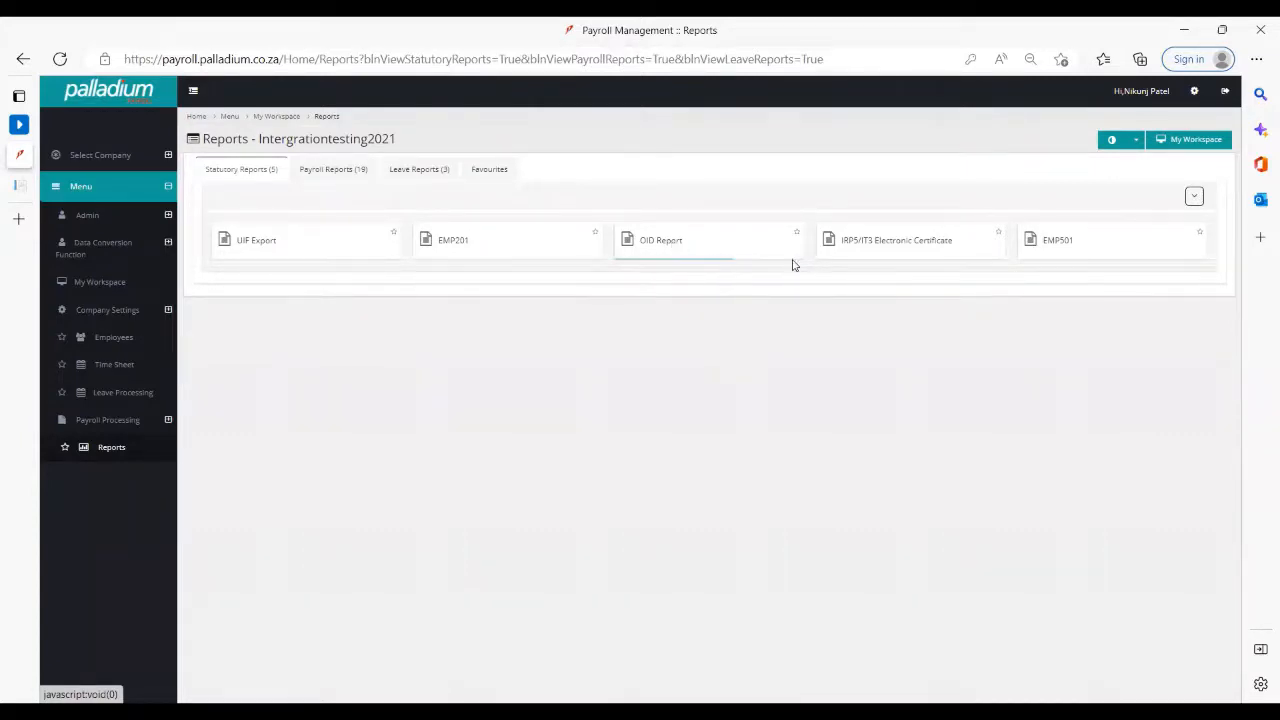
click(922, 252)
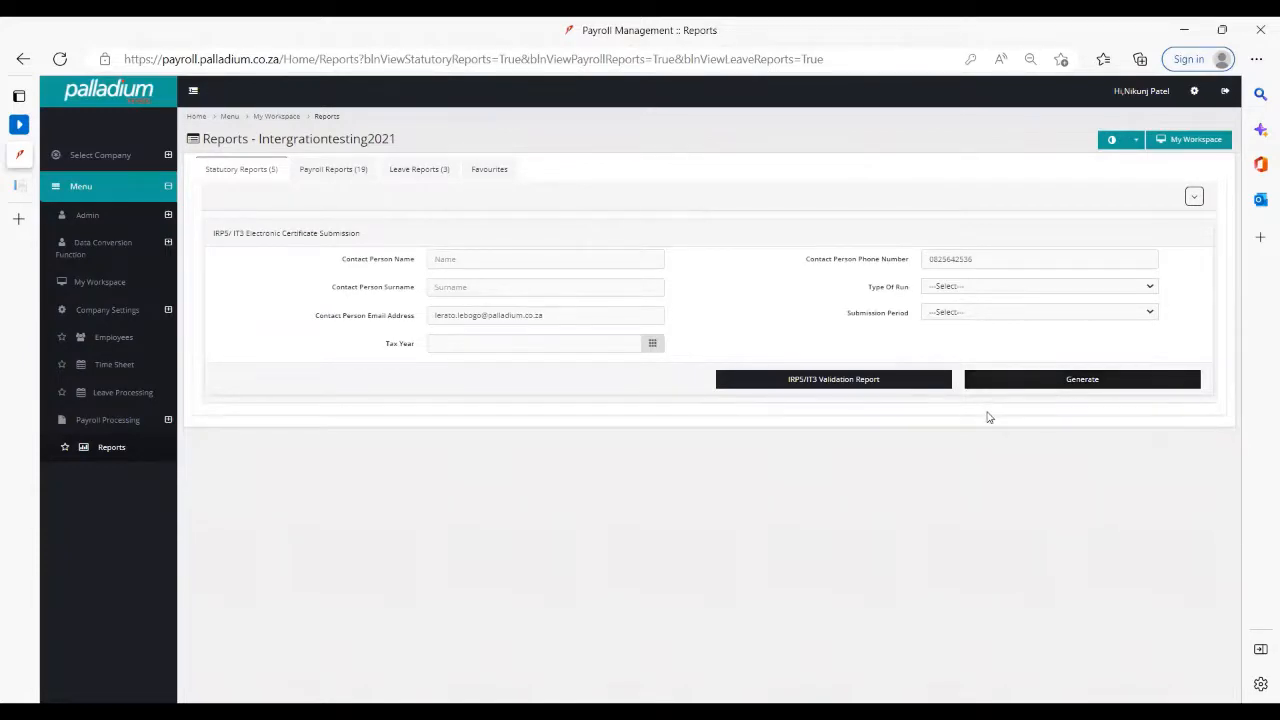
click(257, 169)
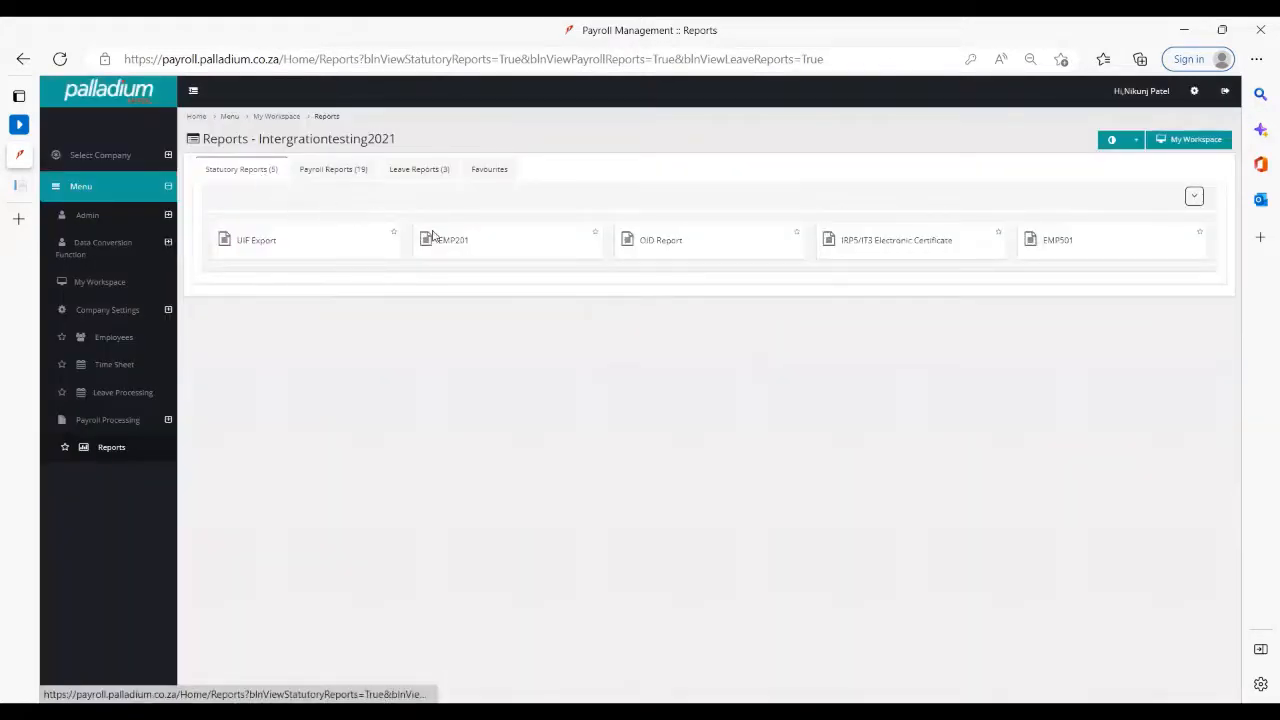
Open the EMP501 statutory report and view its year and period options without generating it.
click(1060, 251)
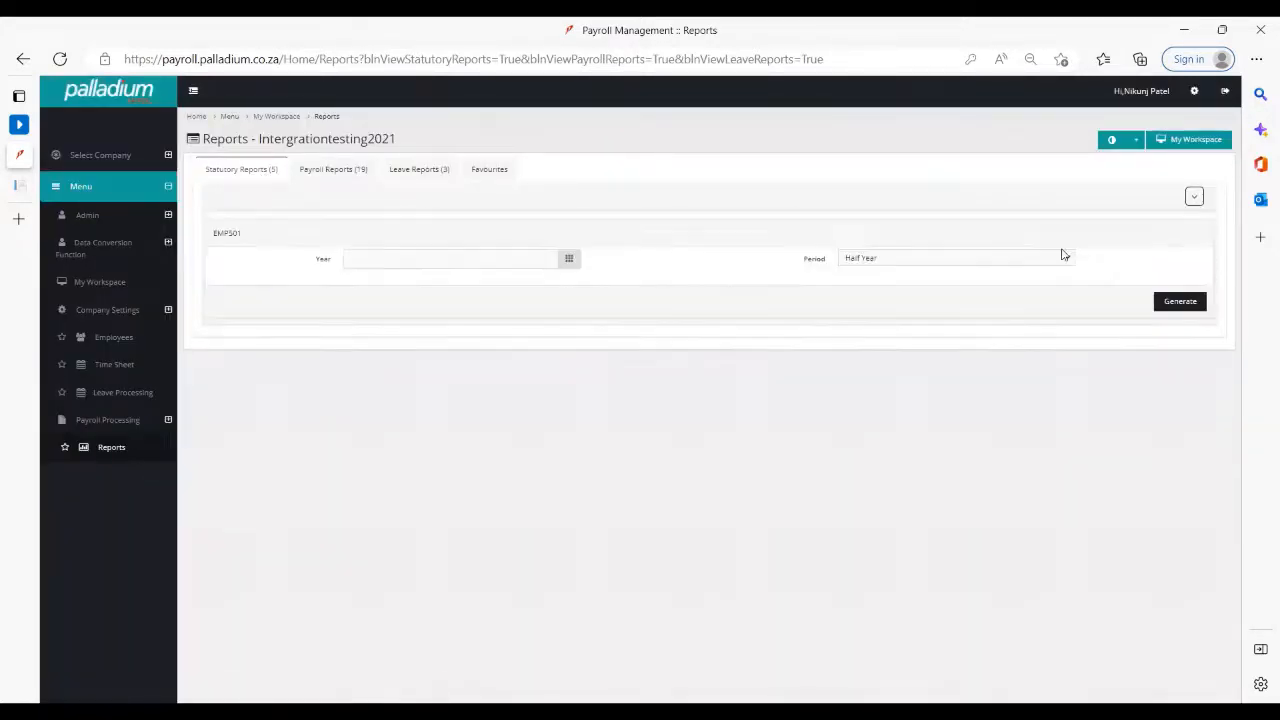
click(448, 260)
click(592, 313)
click(876, 260)
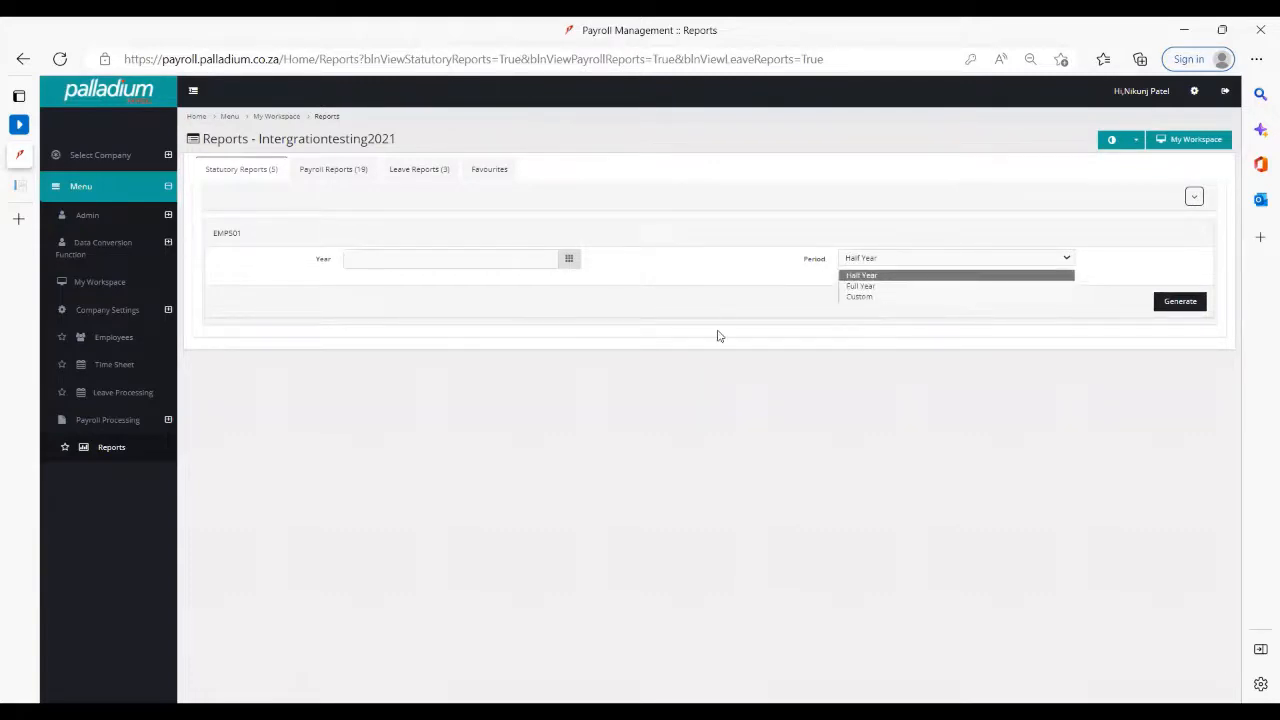
click(375, 182)
Open the Bank Export payroll report and set Nedbank Limited, the Monthly payroll cycle and Current Period.
click(344, 176)
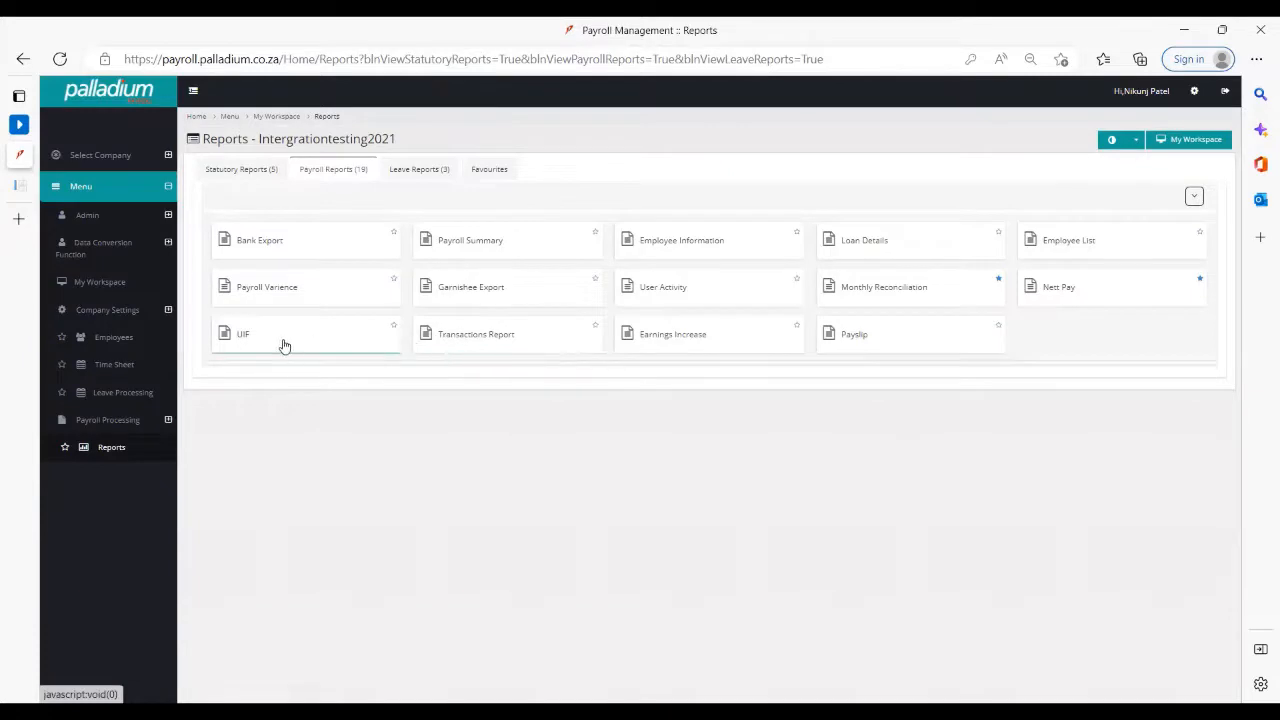
click(321, 252)
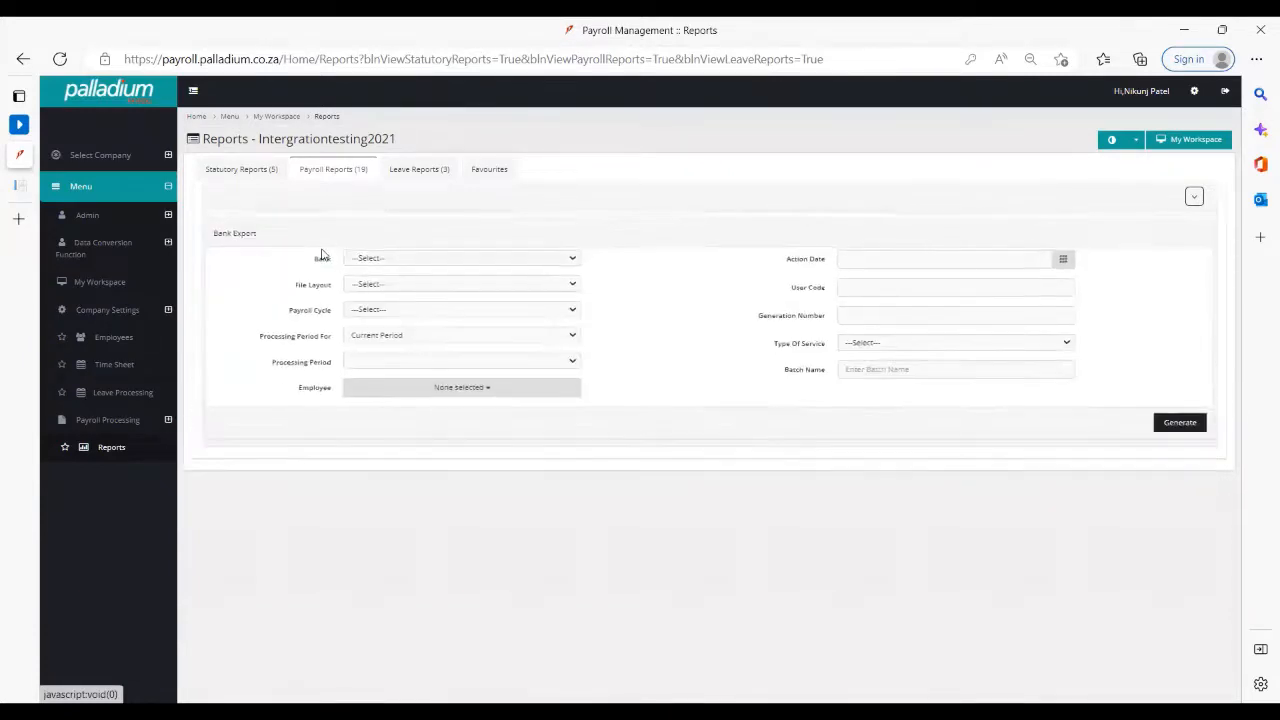
click(437, 262)
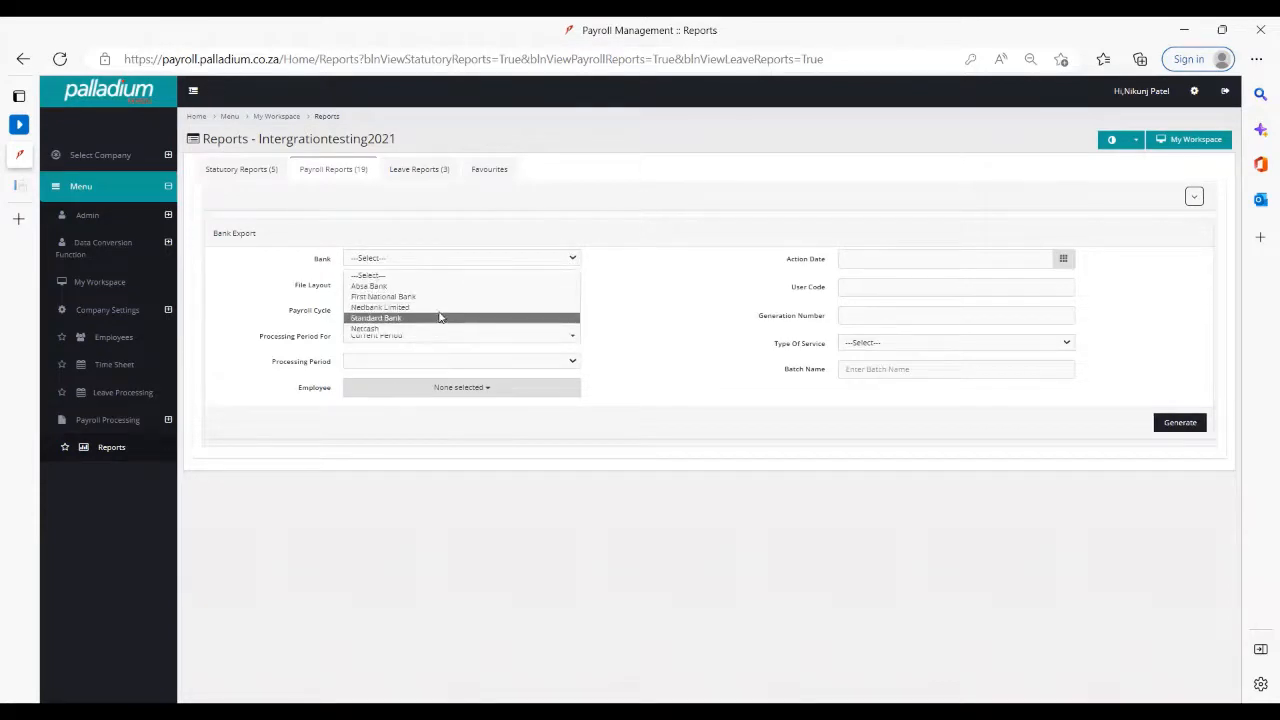
click(439, 309)
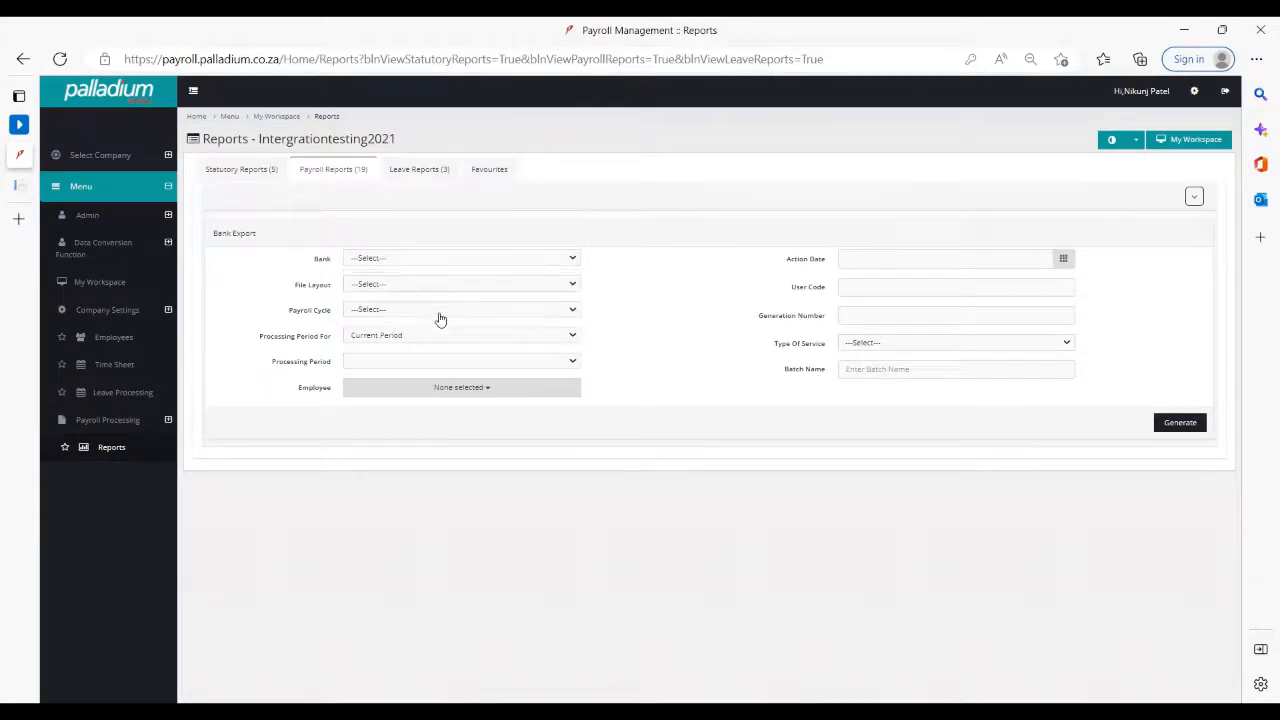
click(440, 316)
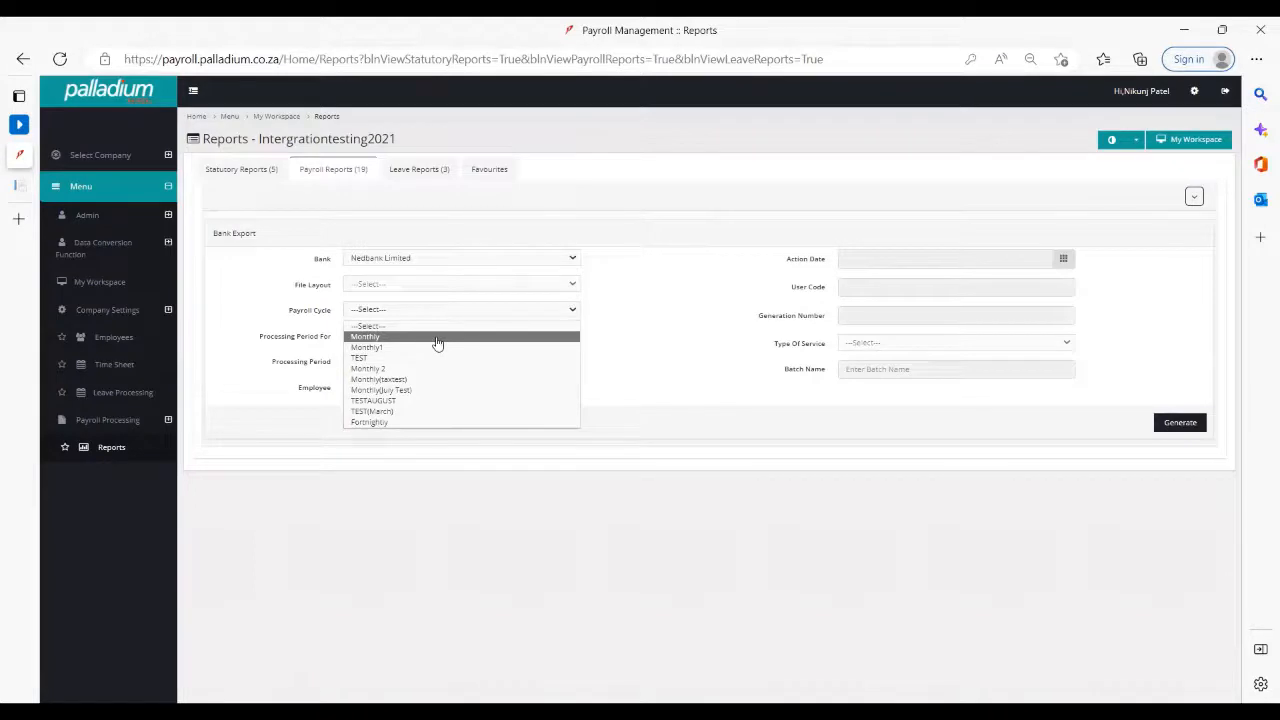
click(437, 339)
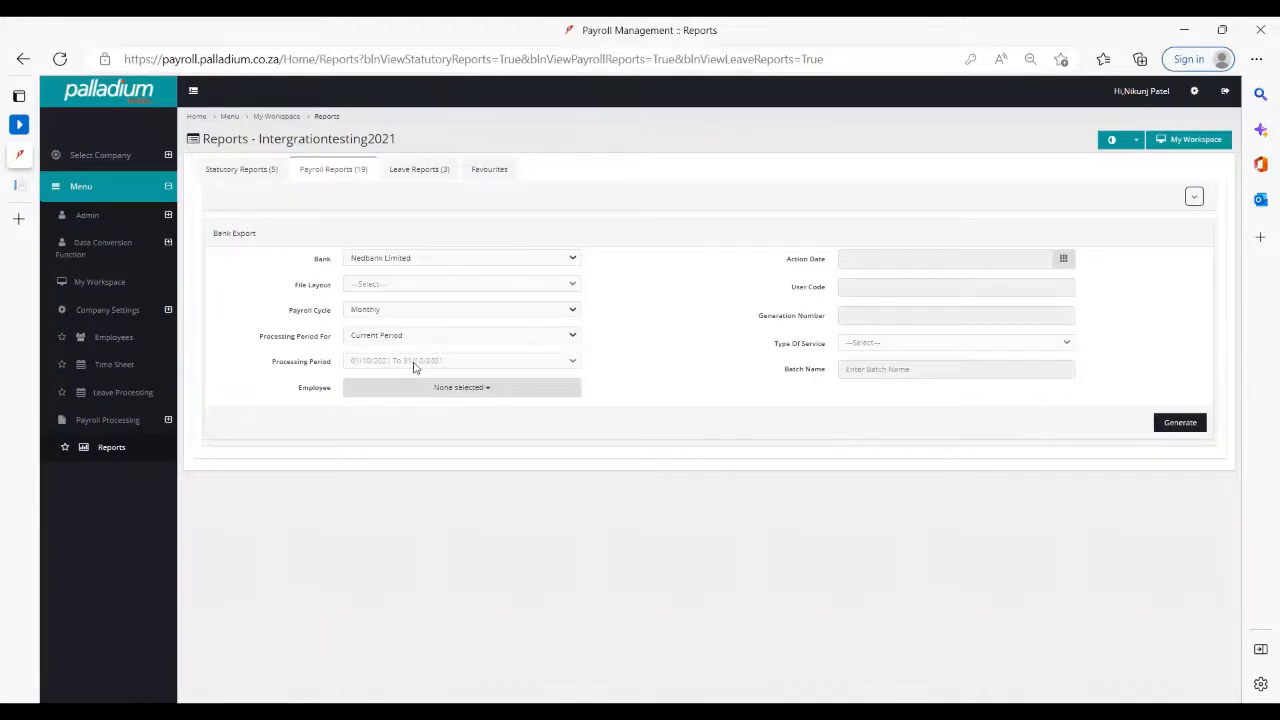
click(438, 341)
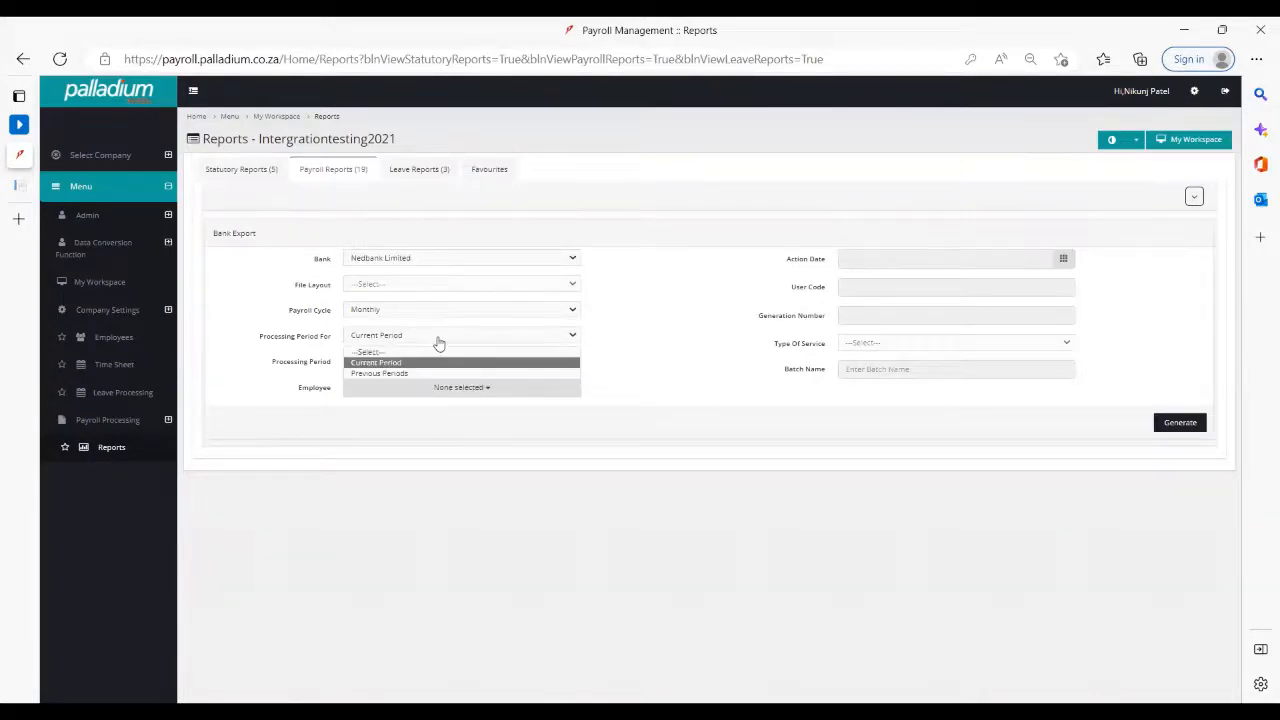
click(438, 341)
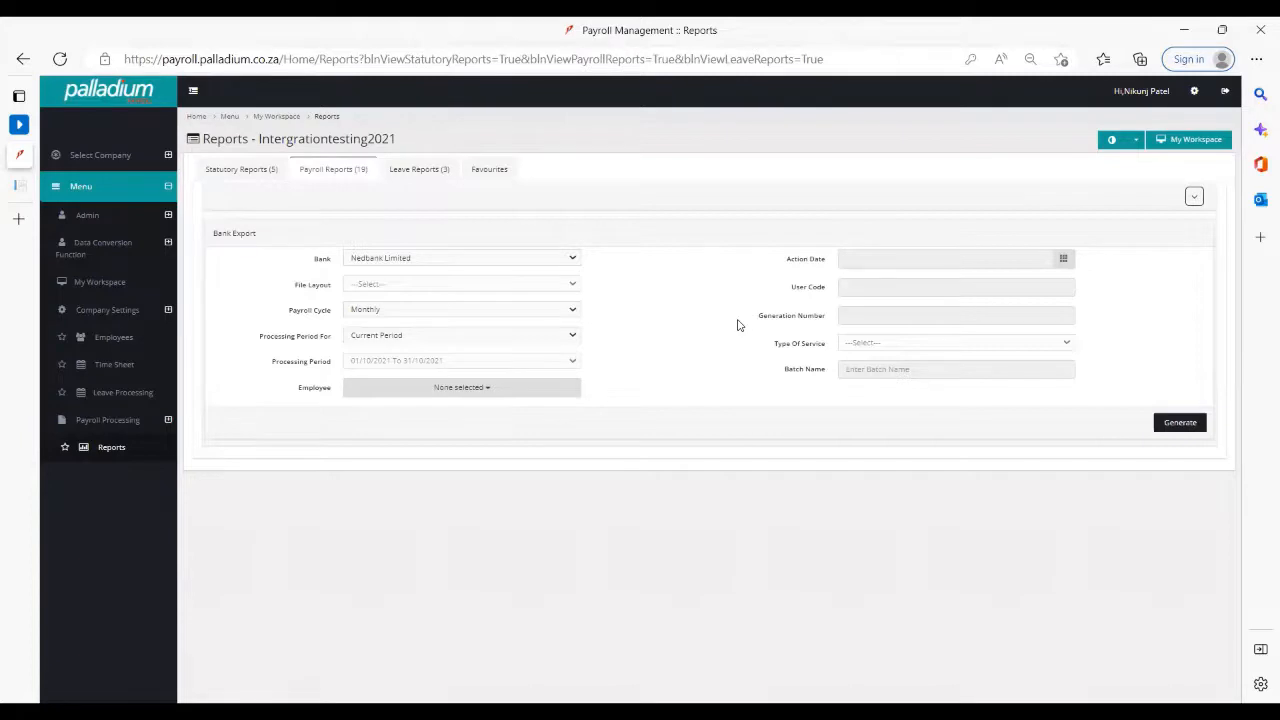
Return to the payroll reports and open the Nett Pay report form.
click(356, 171)
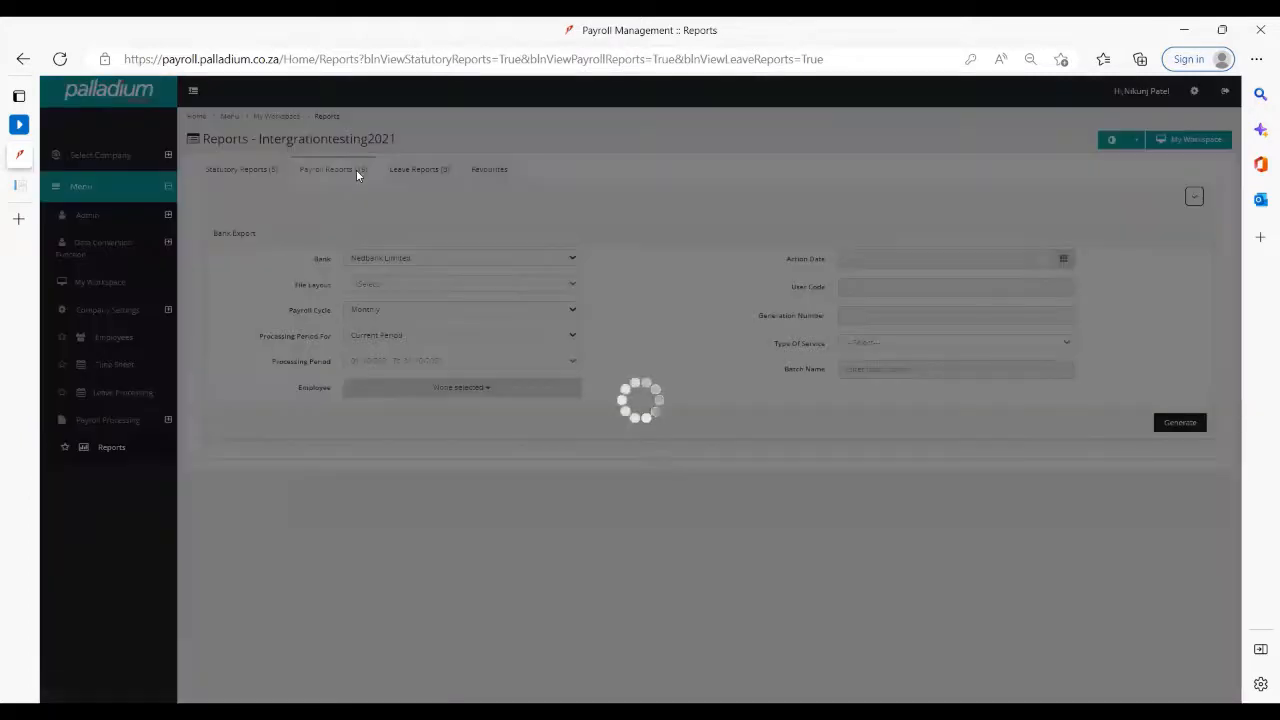
click(1058, 287)
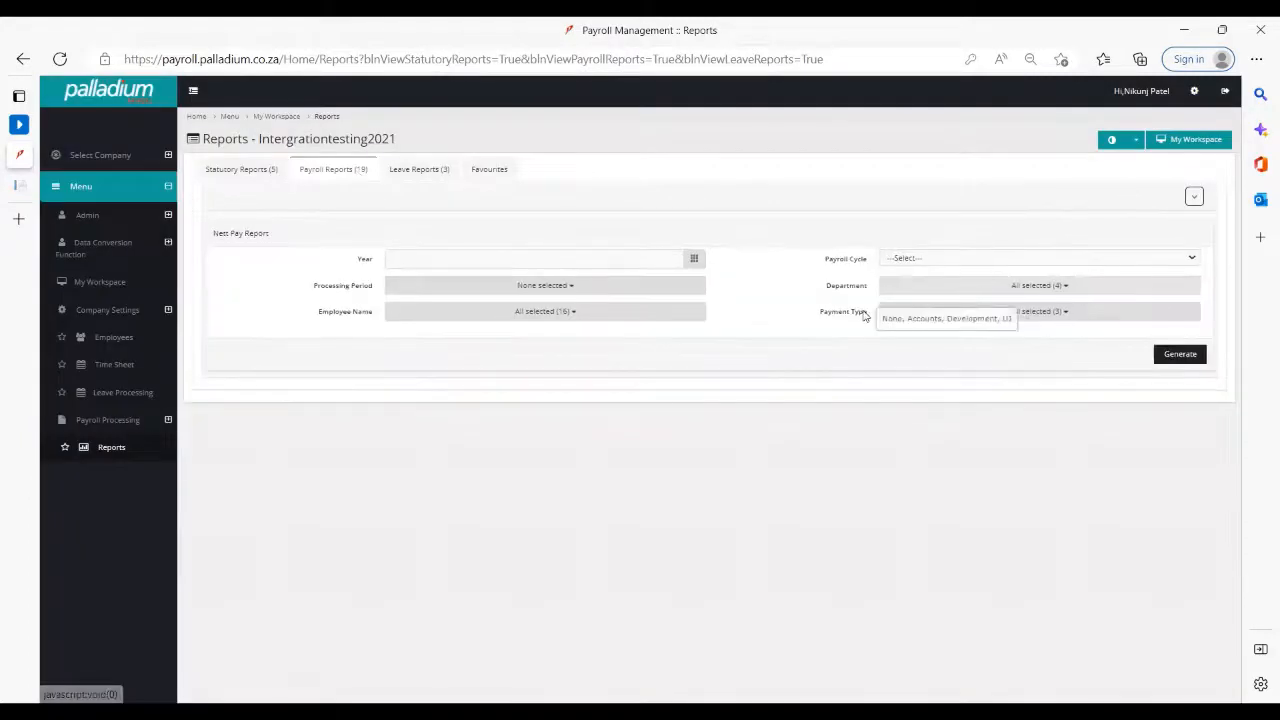
click(548, 261)
click(336, 171)
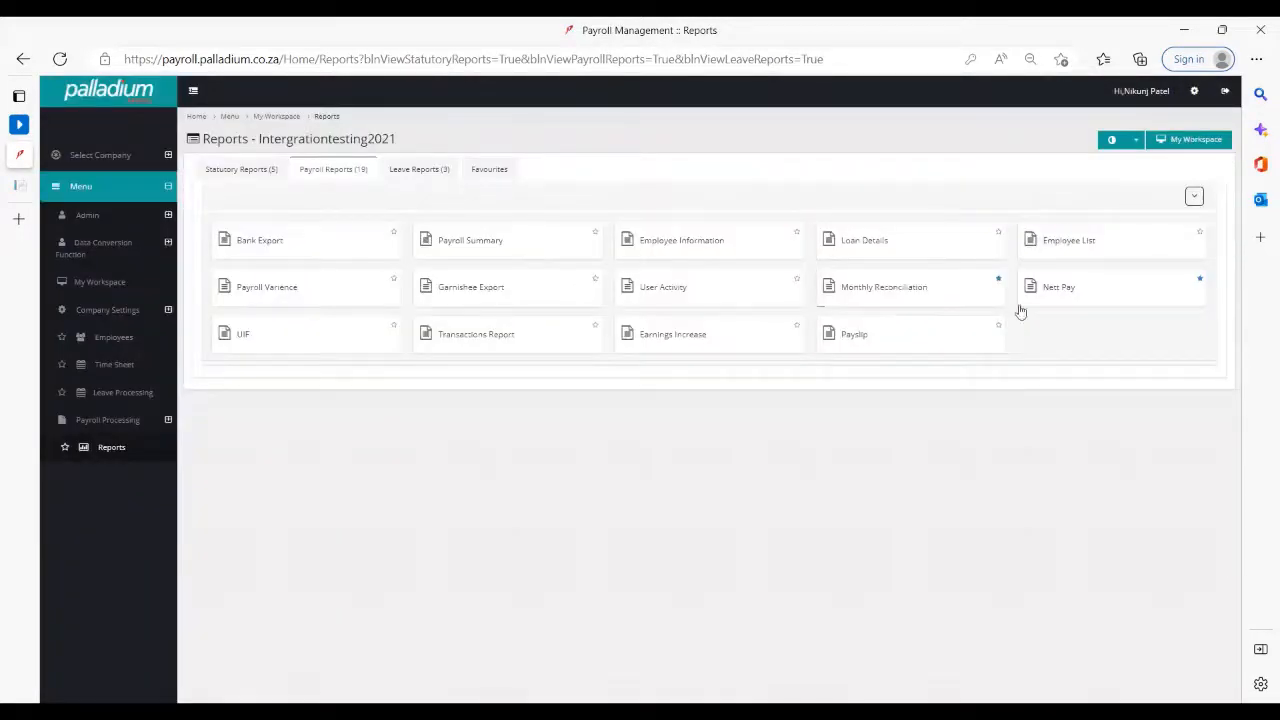
click(1045, 293)
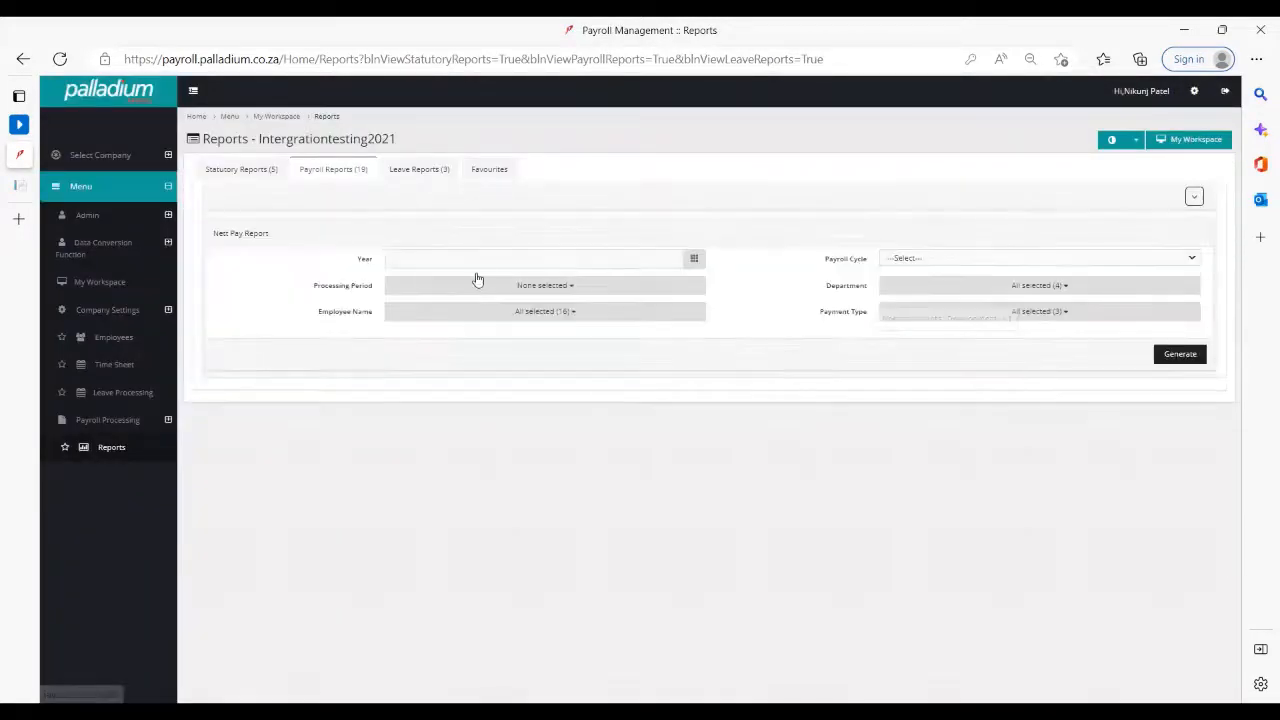
Generate the Nett Pay report for year 2023, Monthly cycle, period 01/10/2021 To 31/10/2021, and highlight one employee's nett pay amount.
click(477, 260)
click(405, 390)
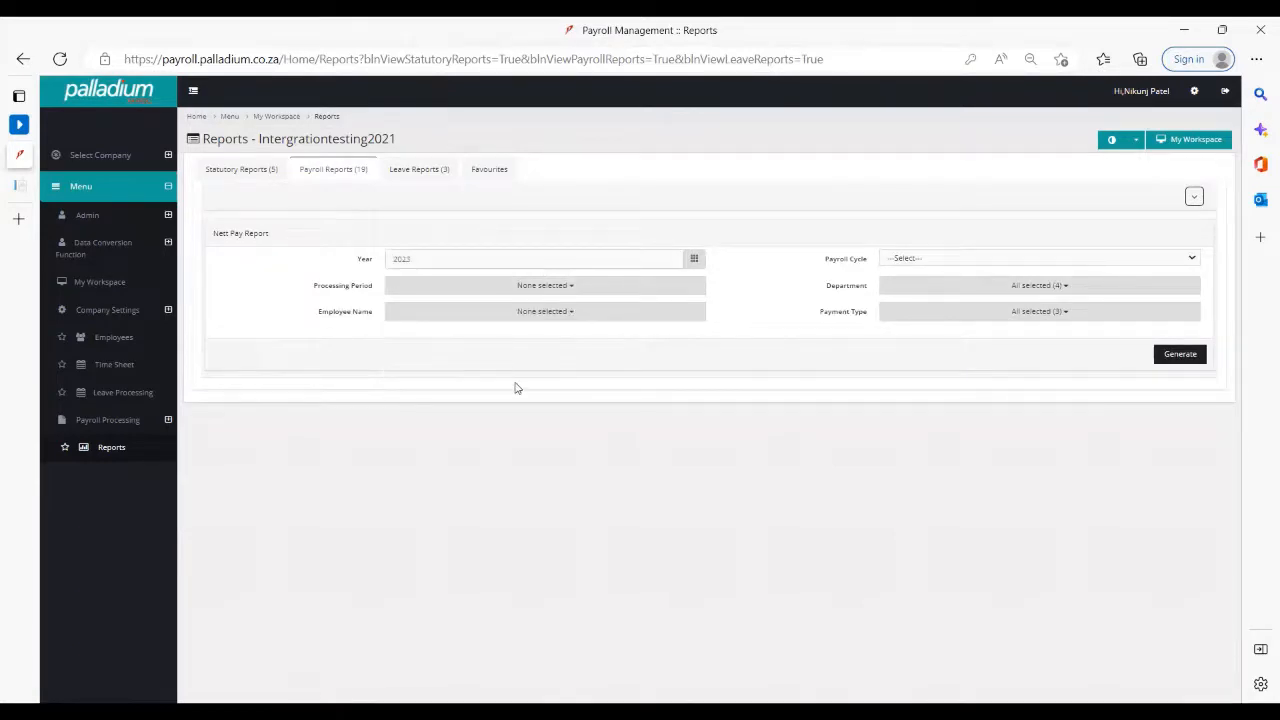
click(929, 266)
click(933, 288)
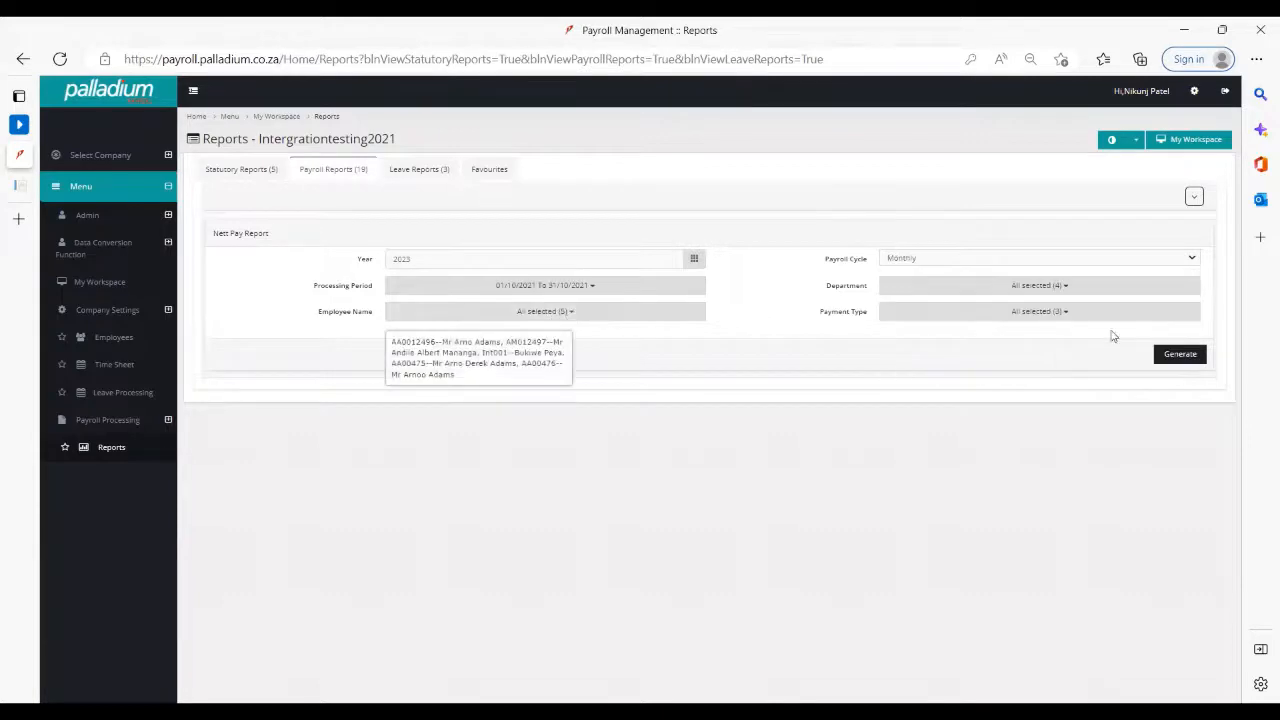
click(1186, 354)
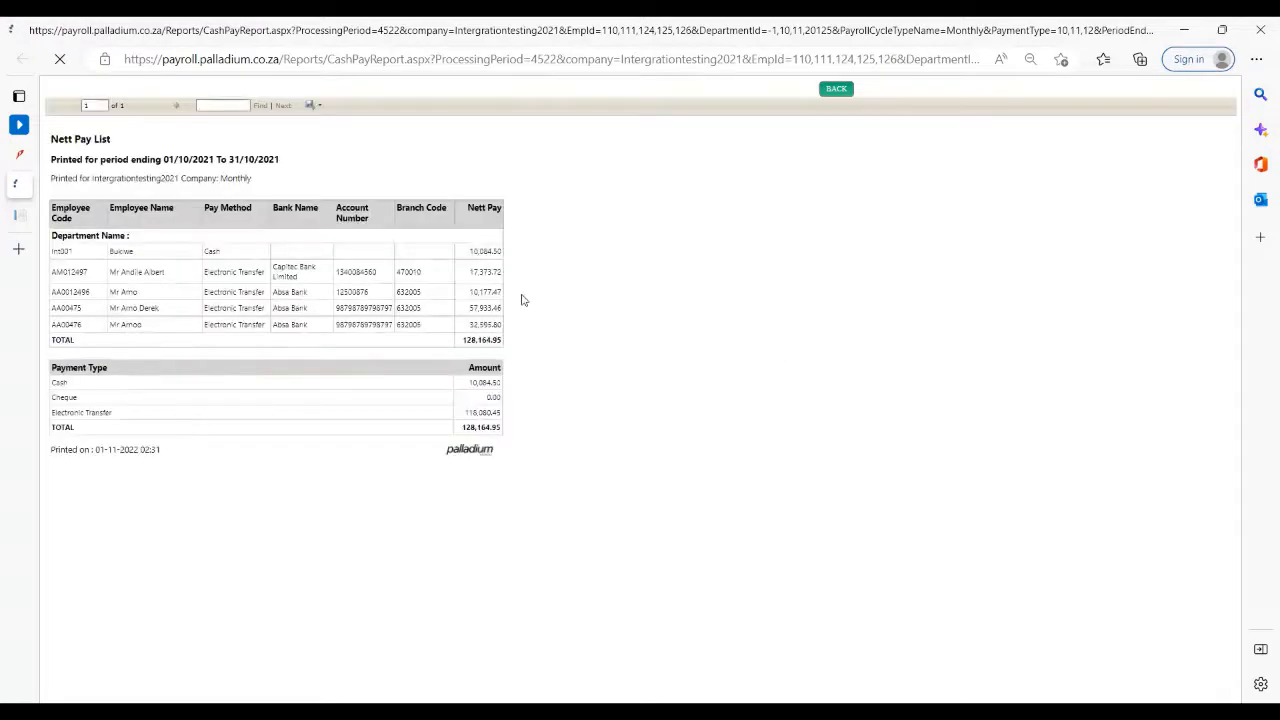
drag(468, 273, 505, 279)
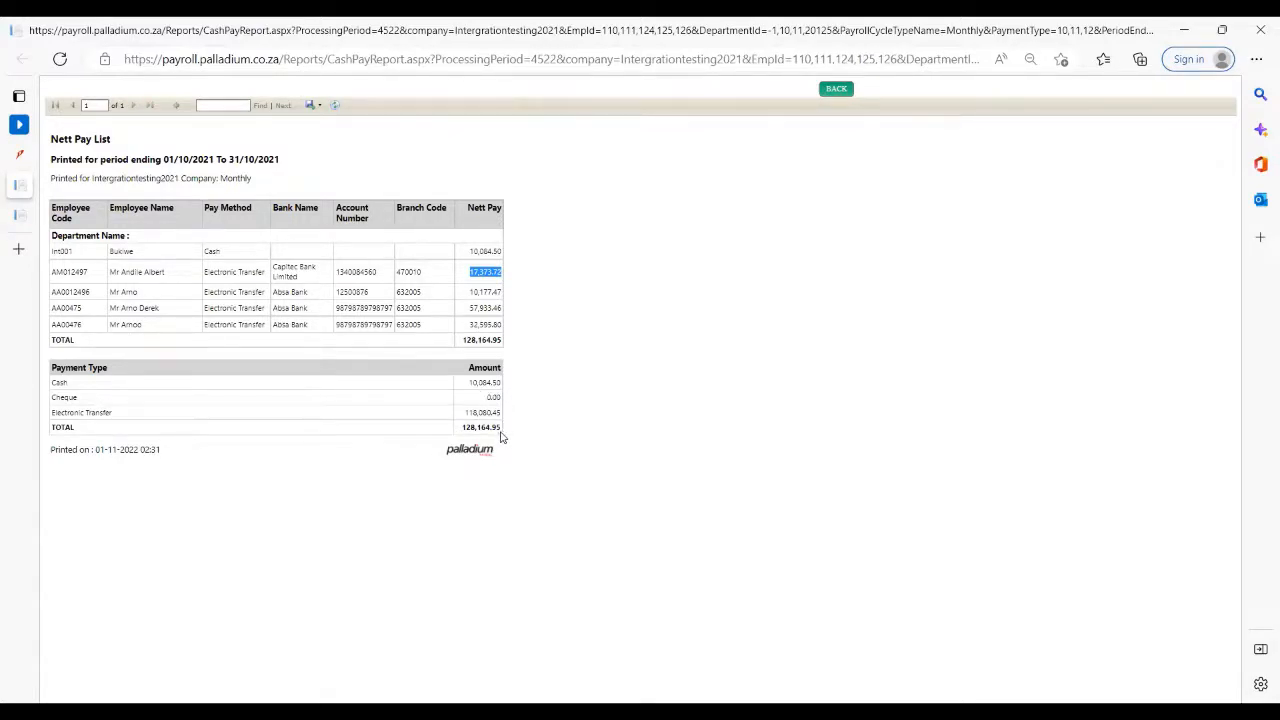
Return to the reports page and view the Leave Processing and Employee Leave Transactions forms among the leave reports.
click(21, 159)
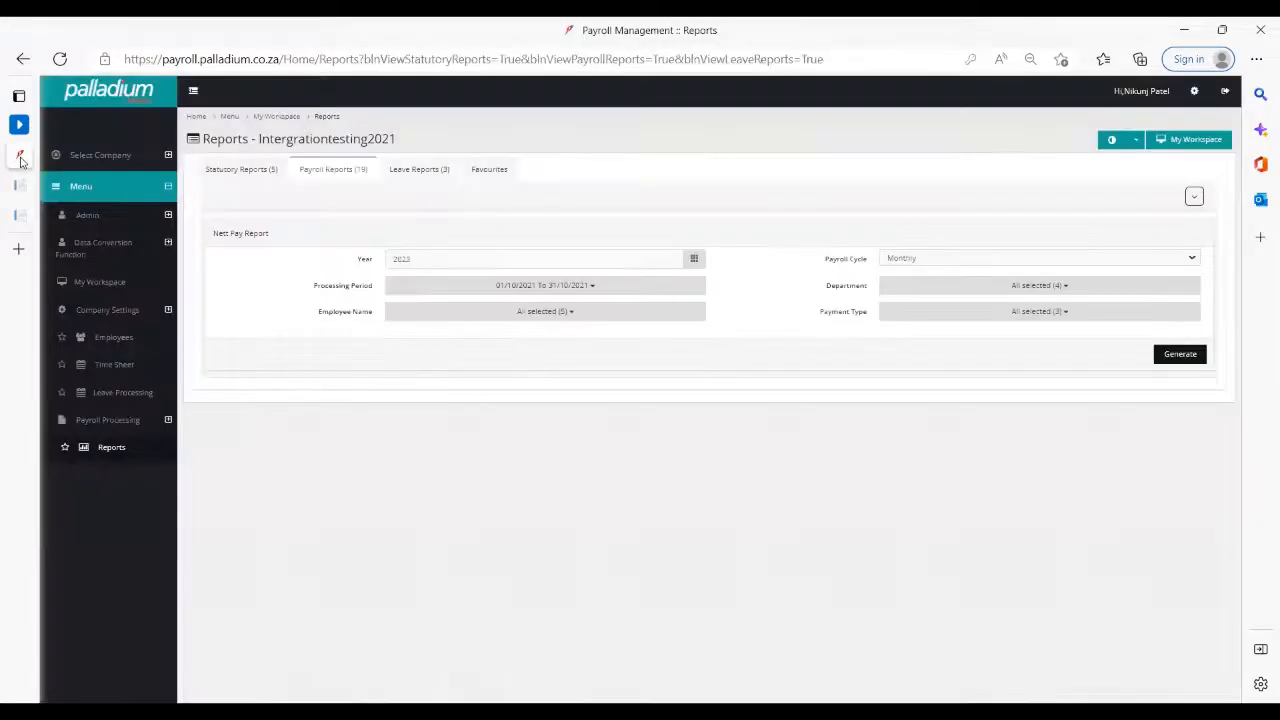
click(436, 169)
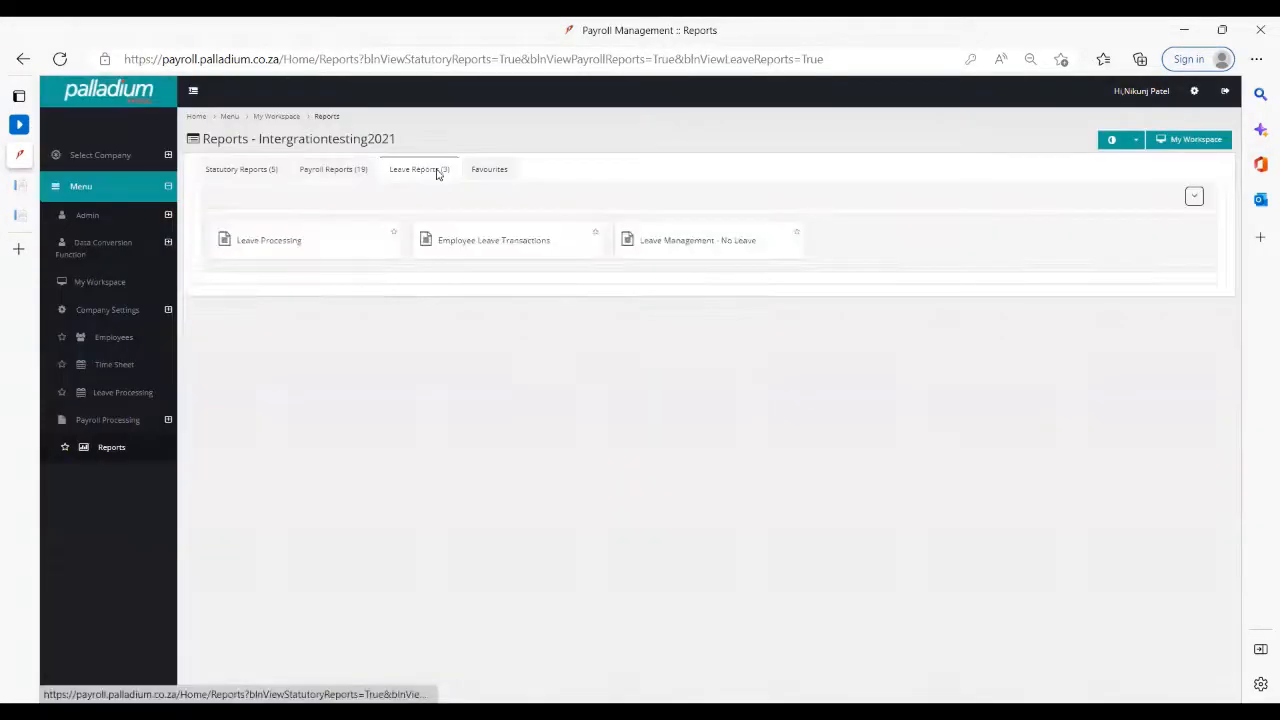
click(296, 244)
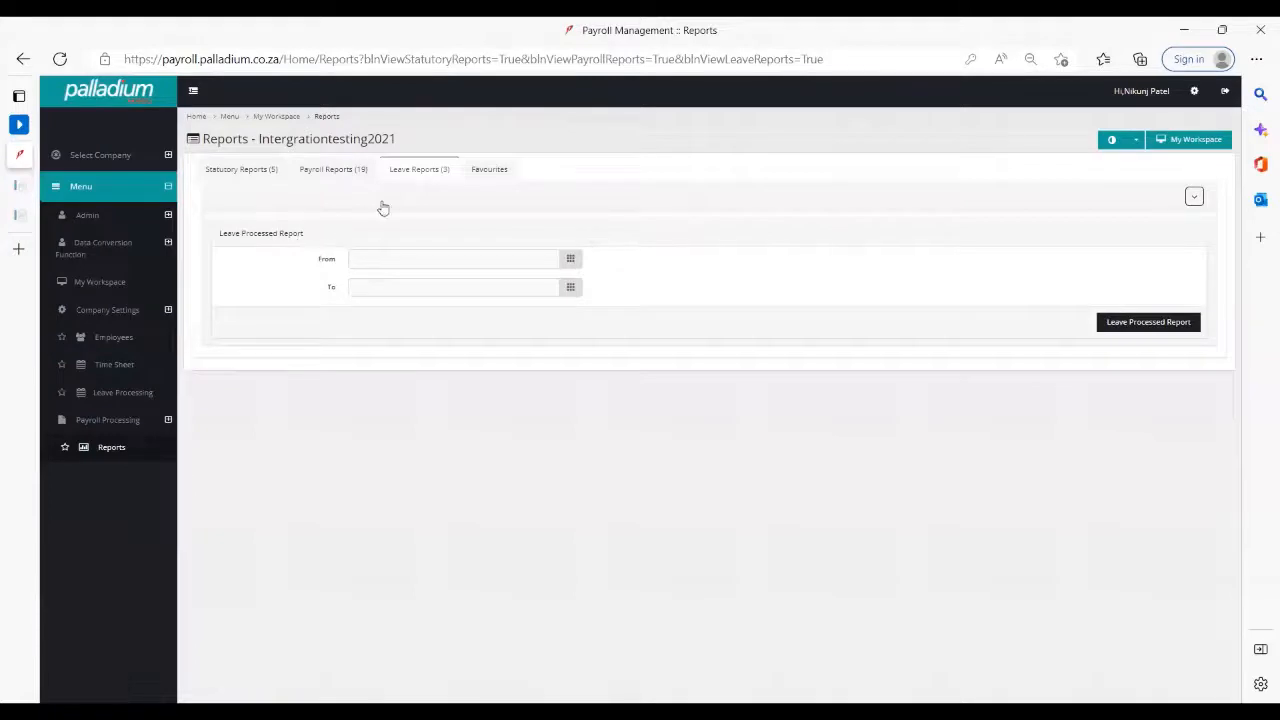
click(423, 169)
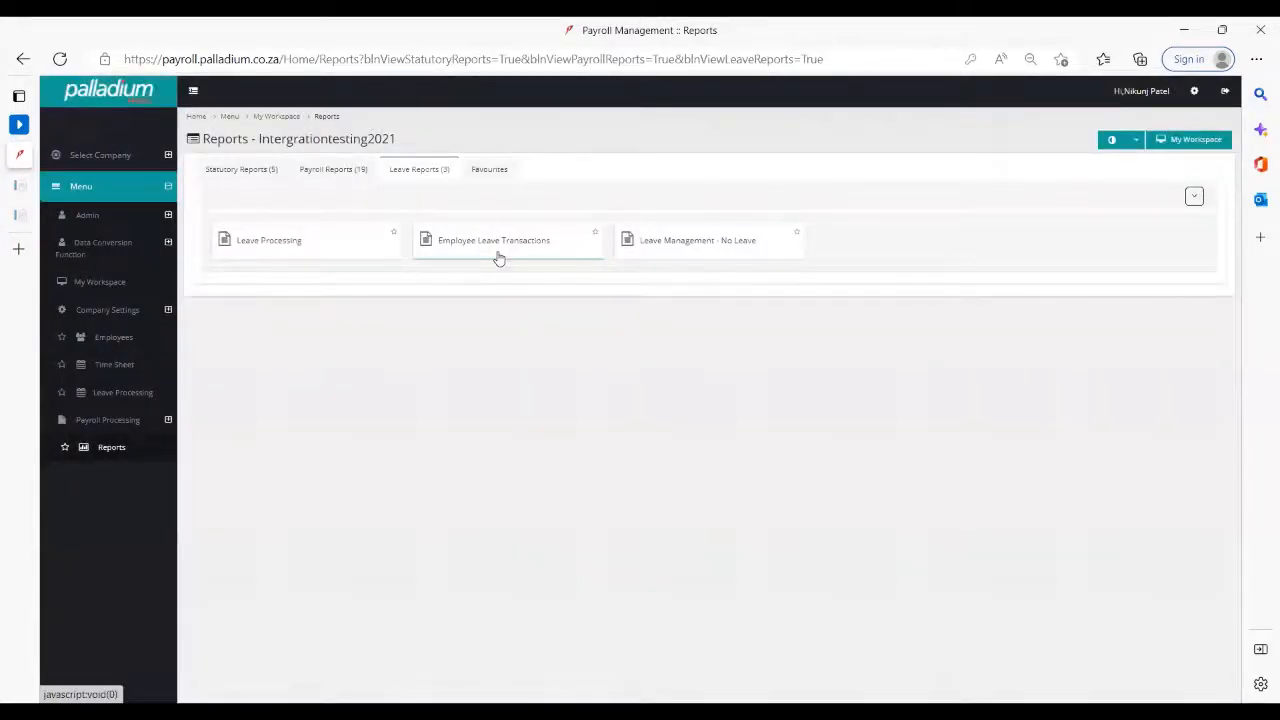
click(499, 258)
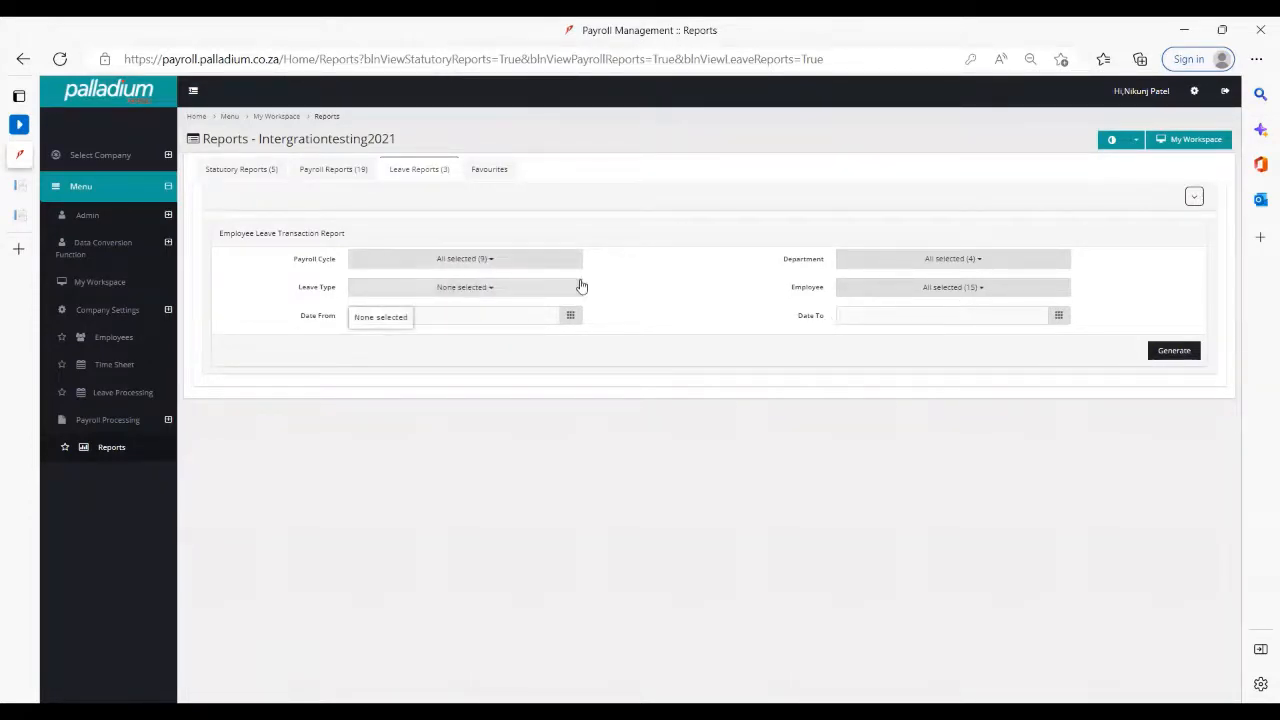
click(413, 176)
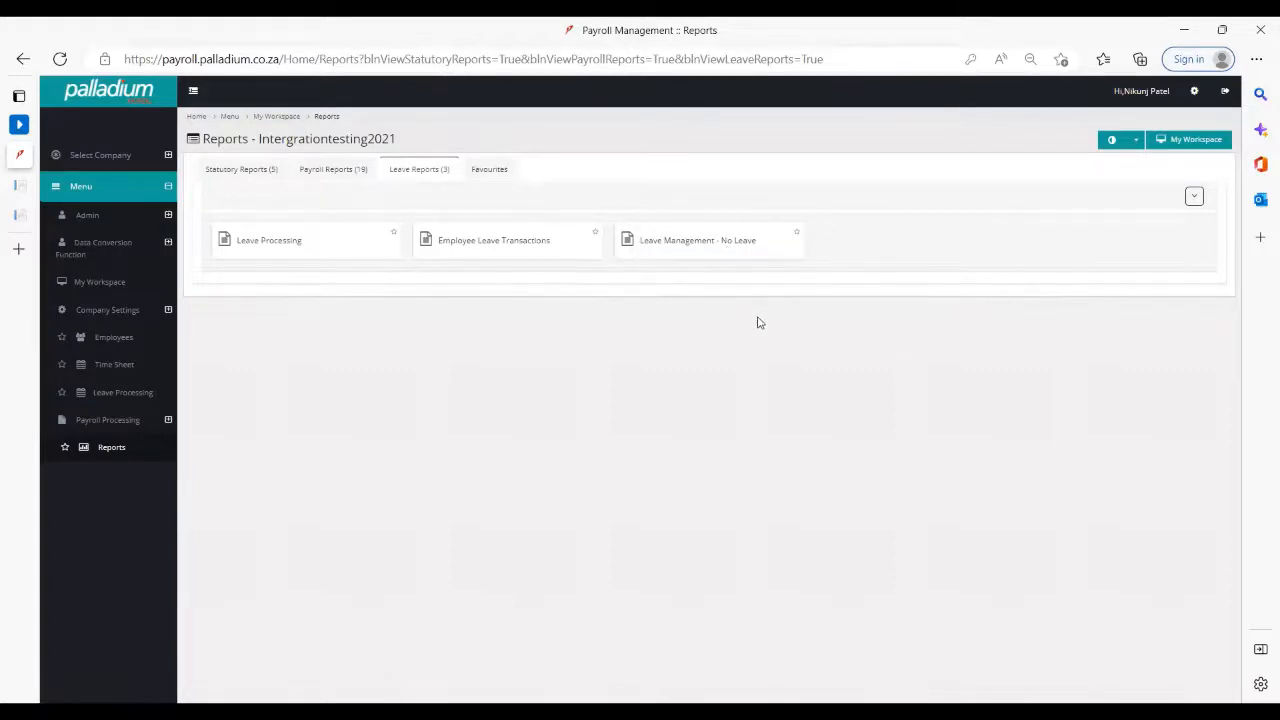
Add the Garnishee Export payroll report to the favourites and view the favourite reports.
click(489, 169)
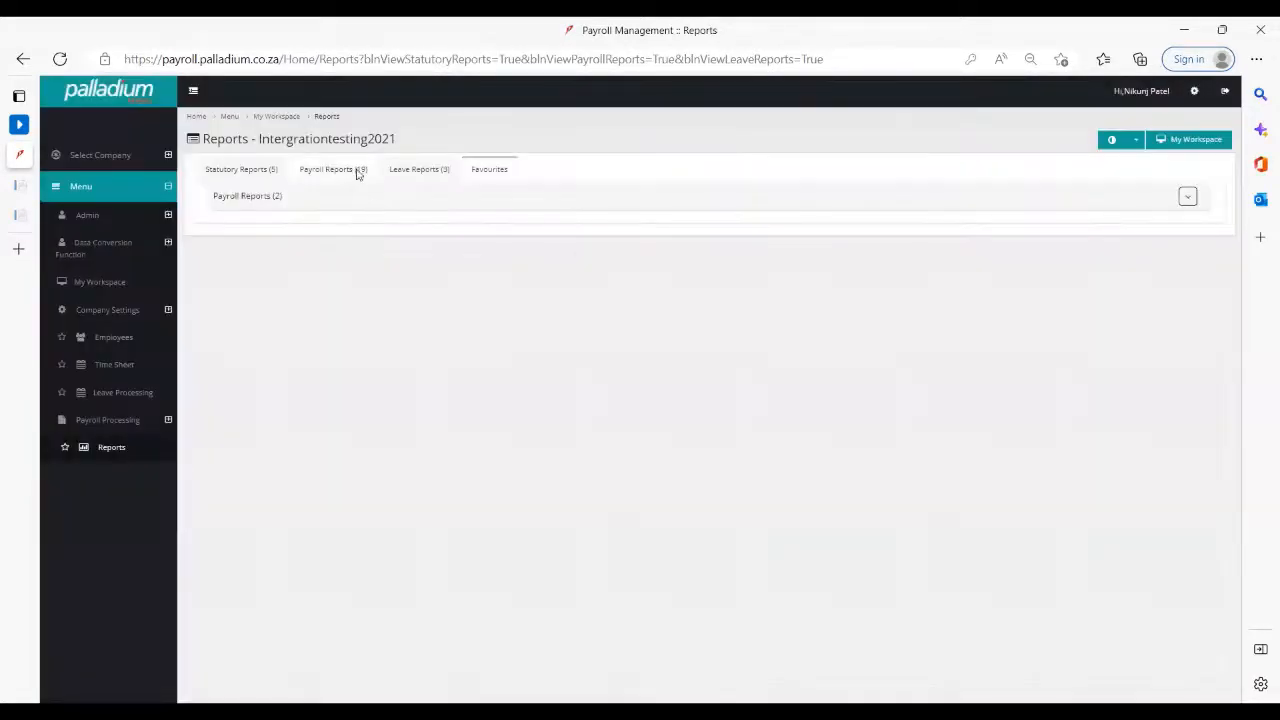
click(356, 169)
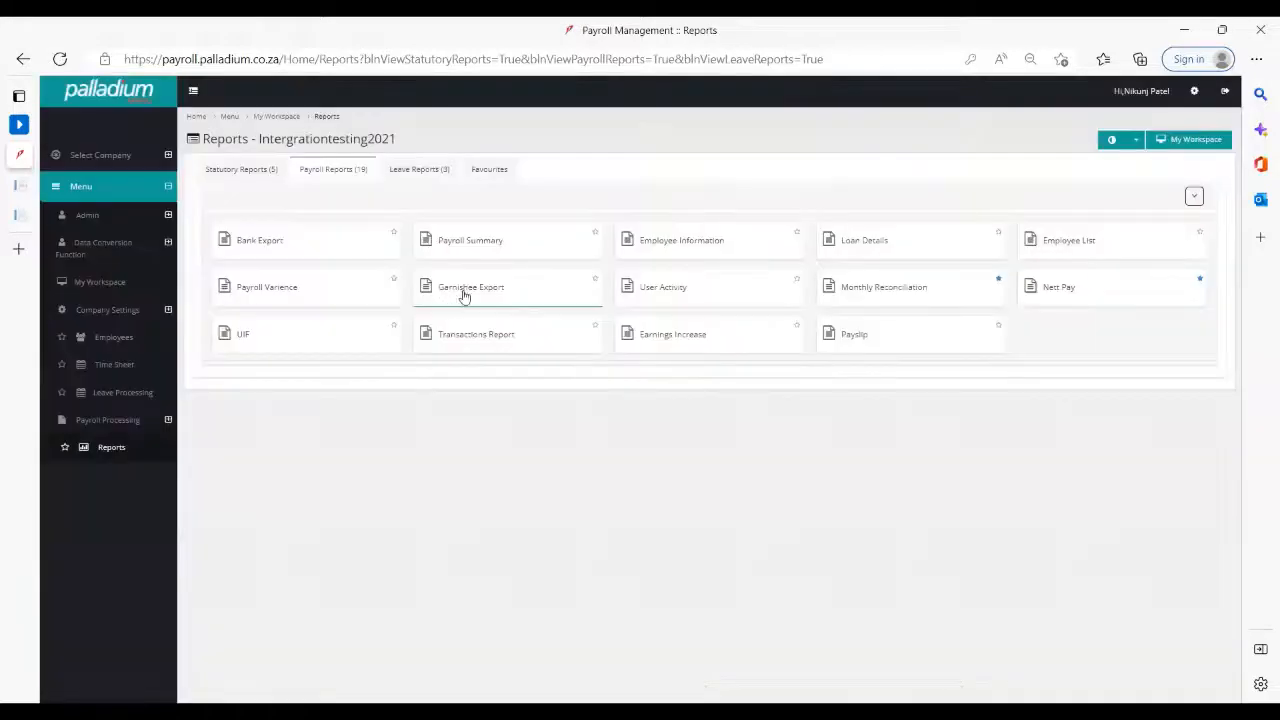
click(595, 279)
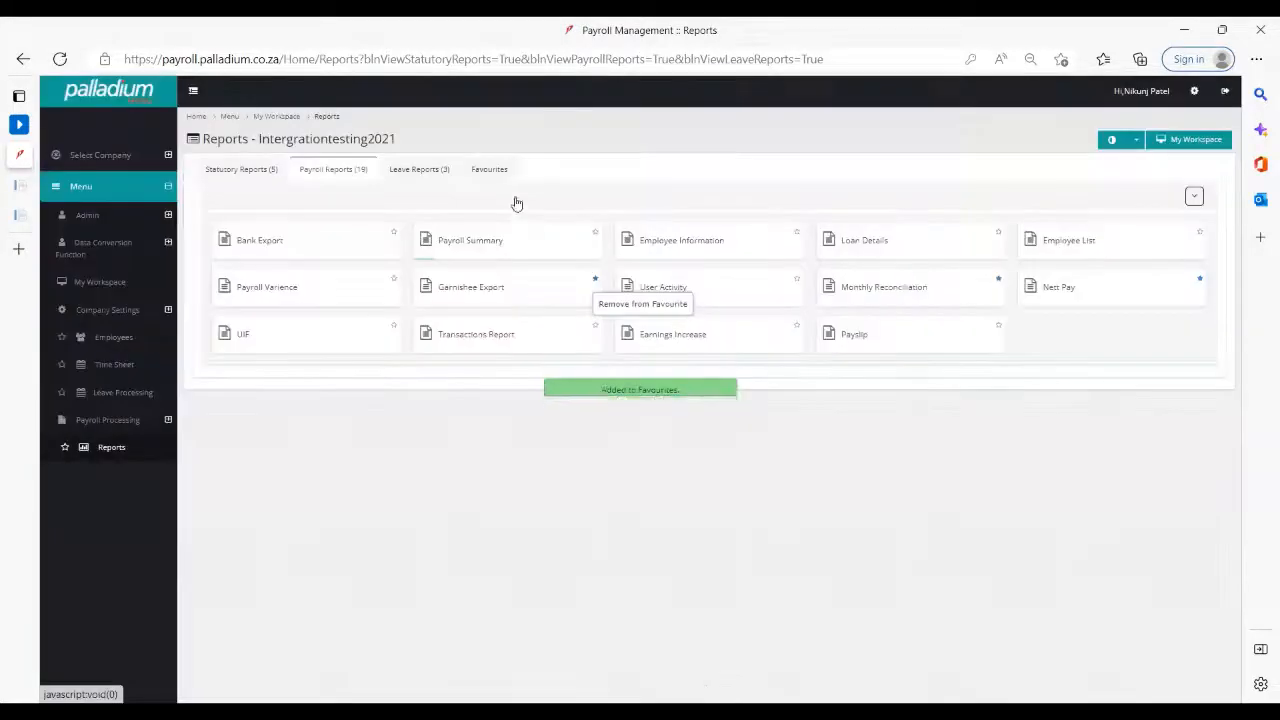
click(489, 172)
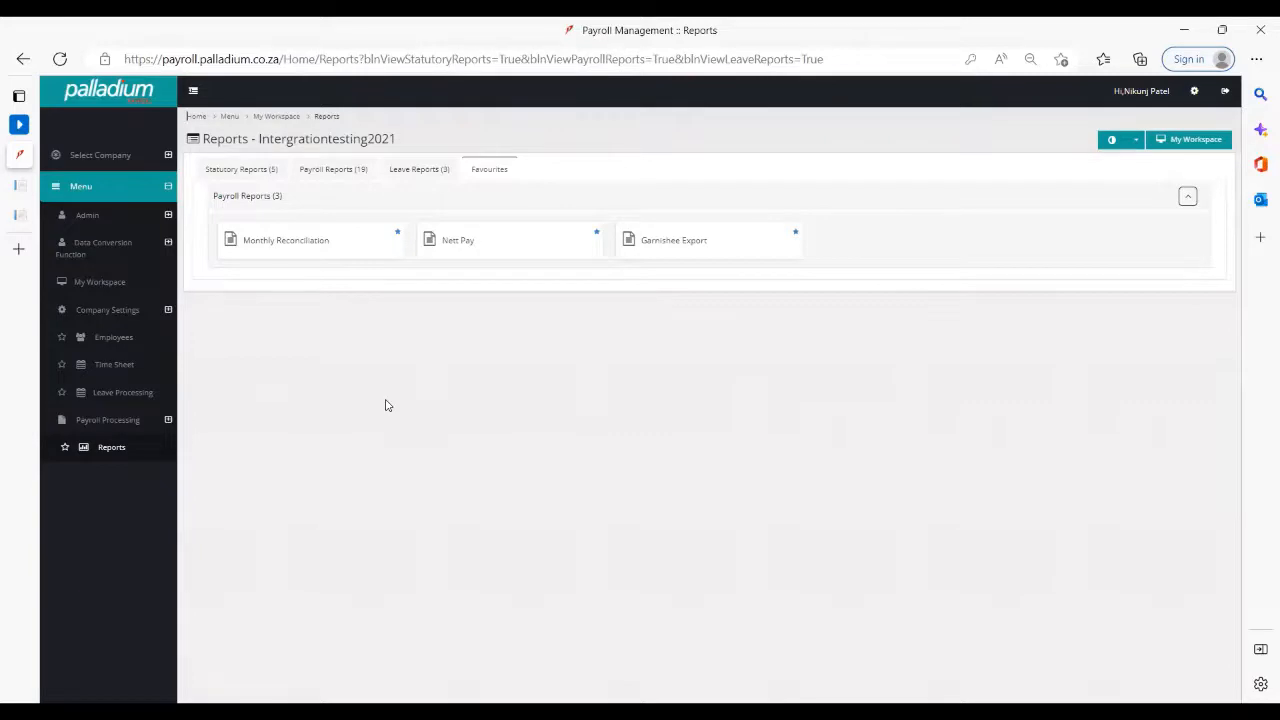
Go back to the My Workspace dashboard.
click(135, 281)
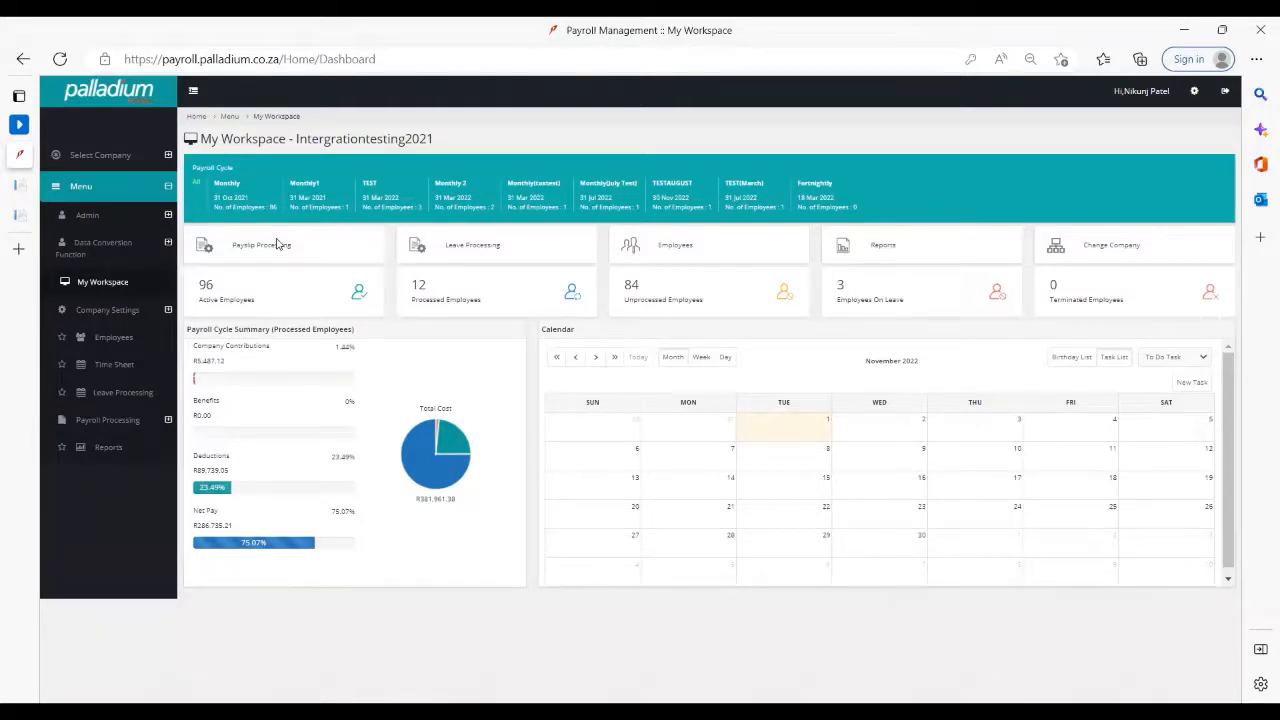
click(254, 118)
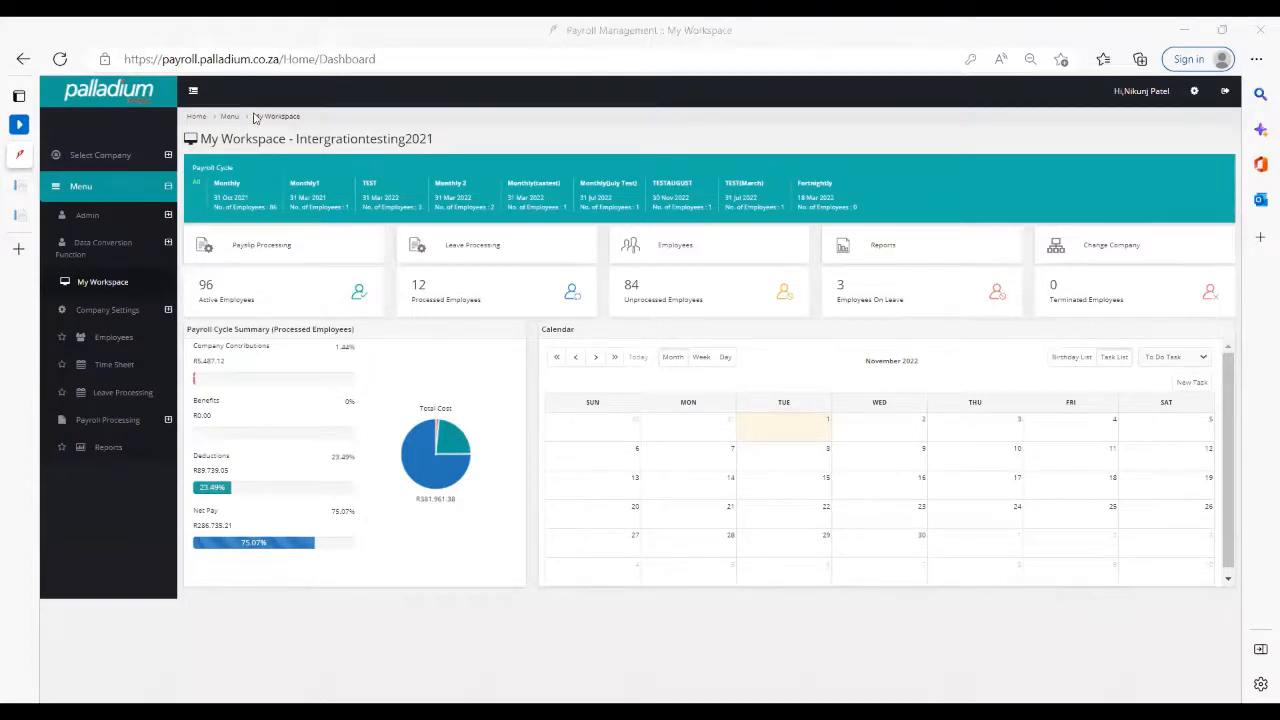